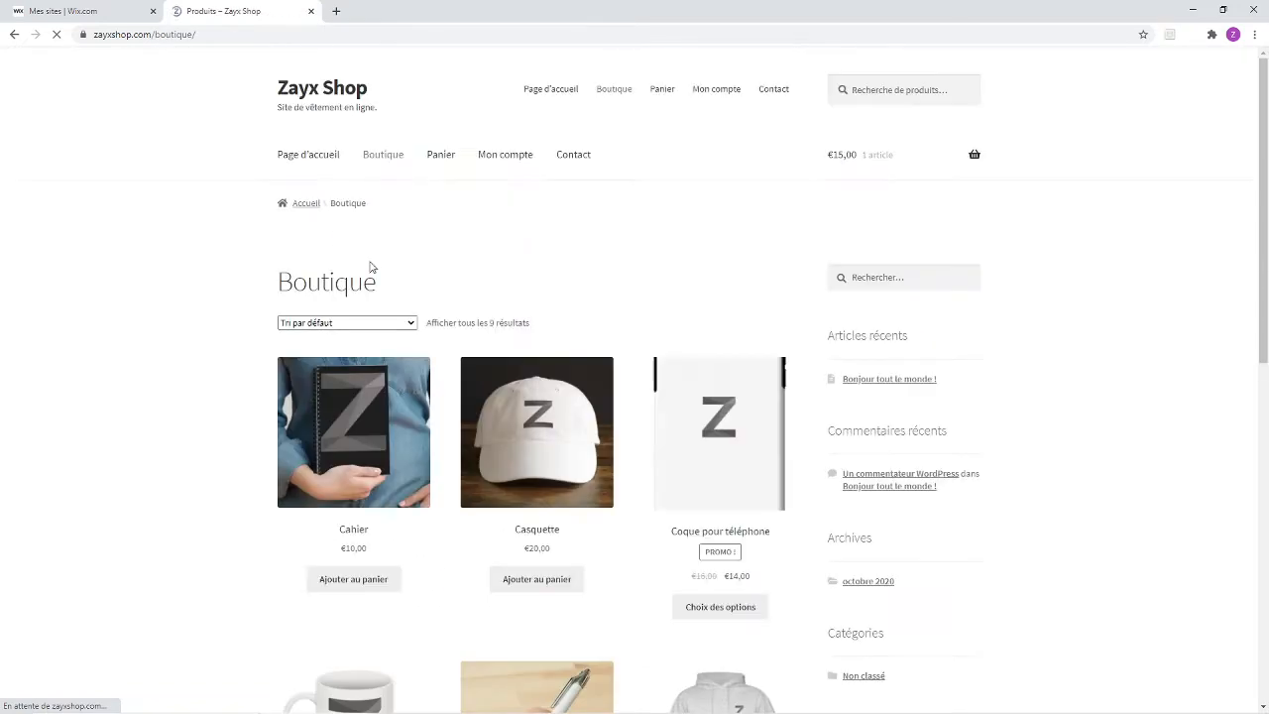
# Look through the product listings on the Zayx Shop Boutique page
pyautogui.scroll(-3, 368, 263)
pyautogui.scroll(2, 509, 260)
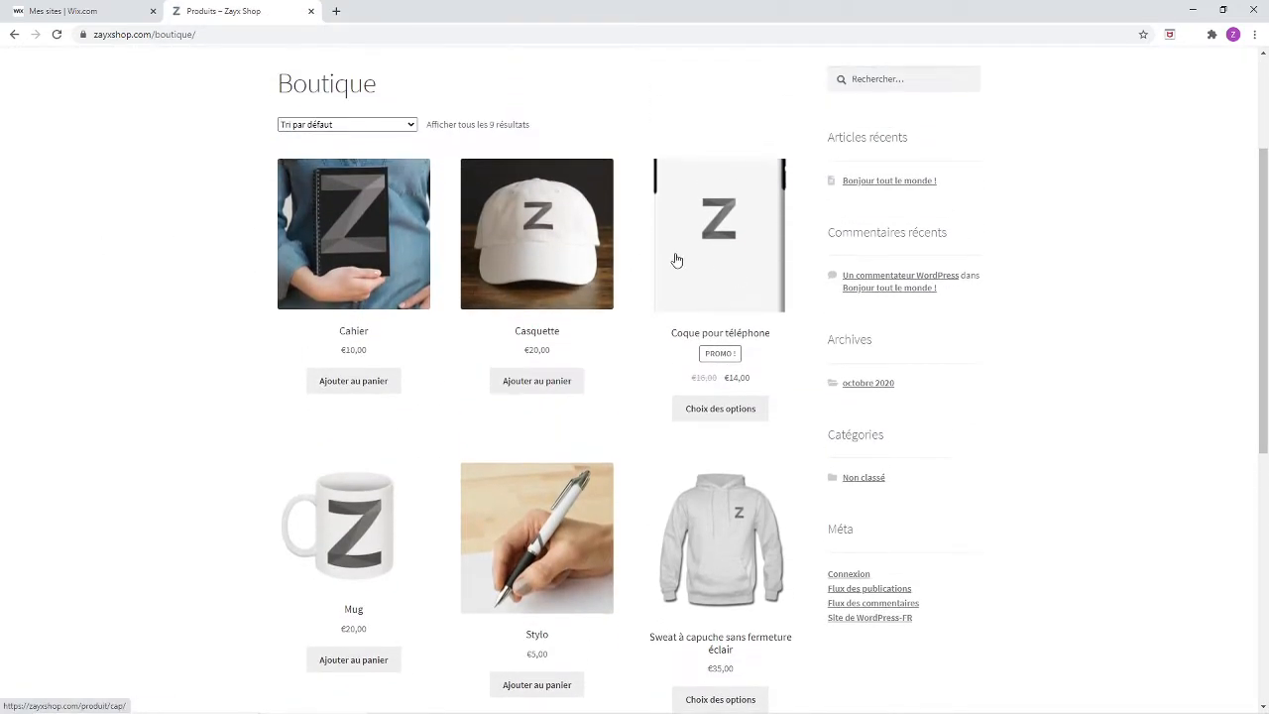
pyautogui.scroll(-4, 557, 310)
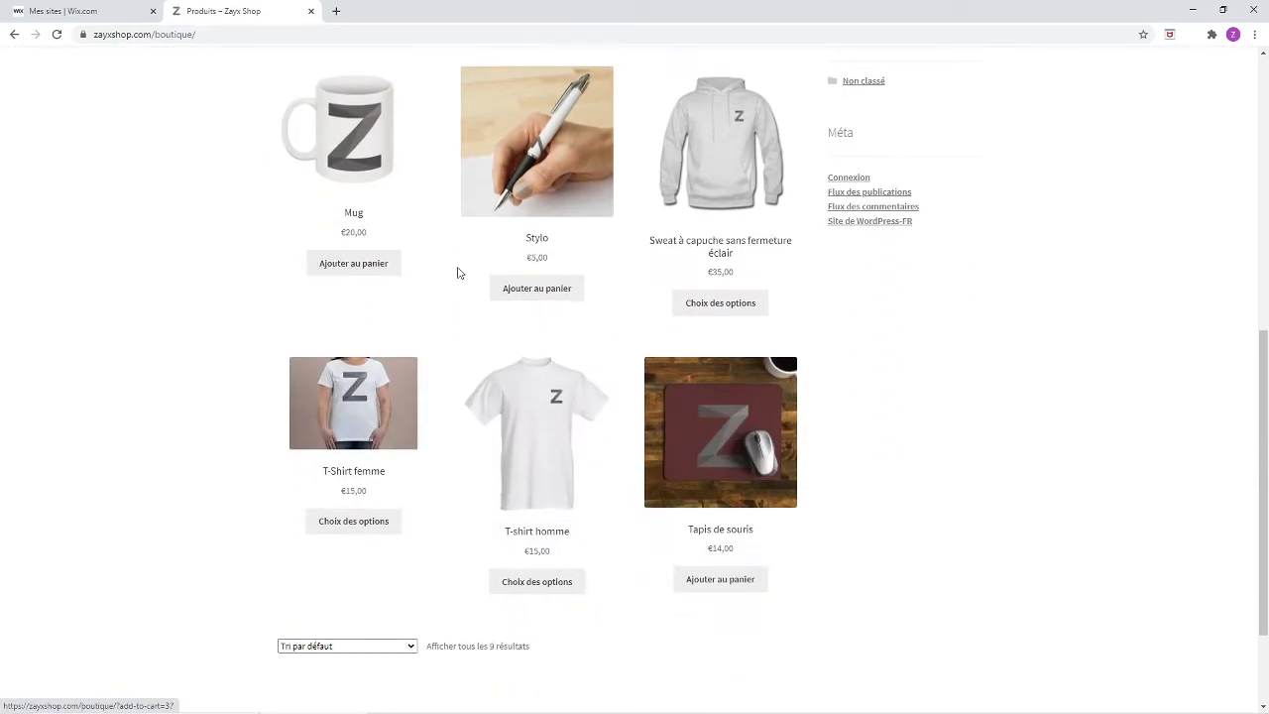
pyautogui.scroll(-2, 307, 238)
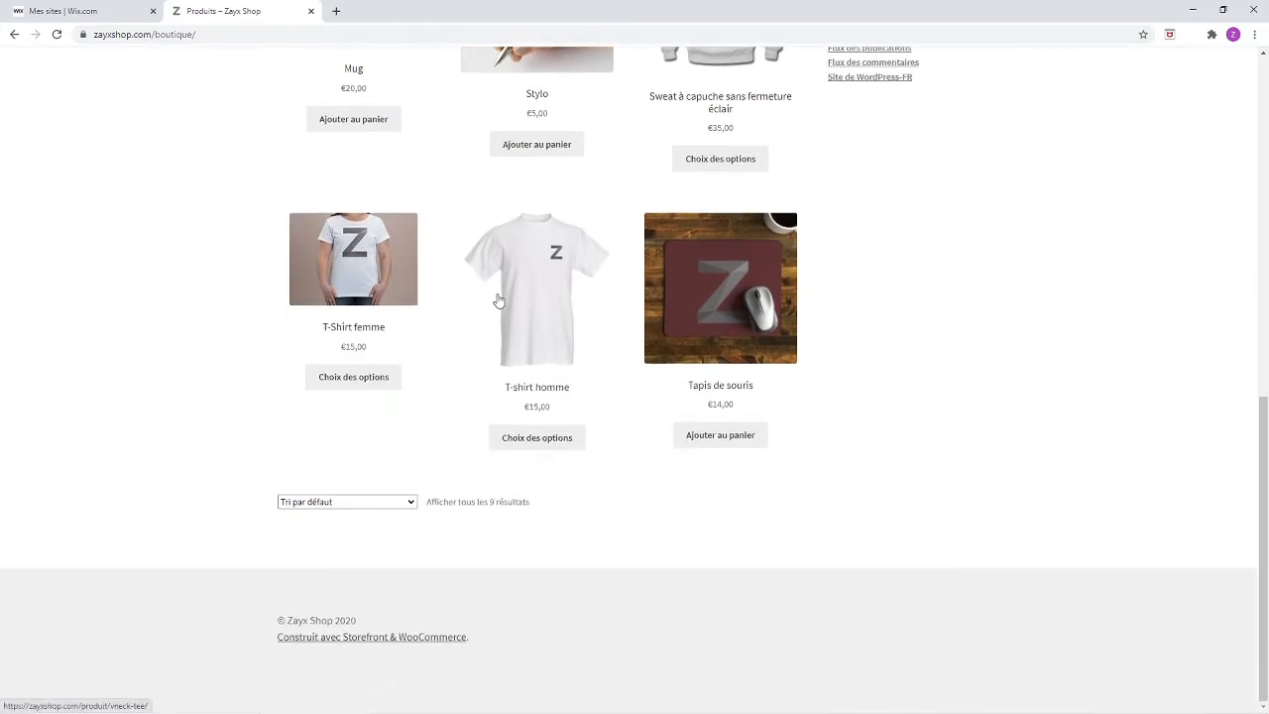
pyautogui.scroll(3, 805, 238)
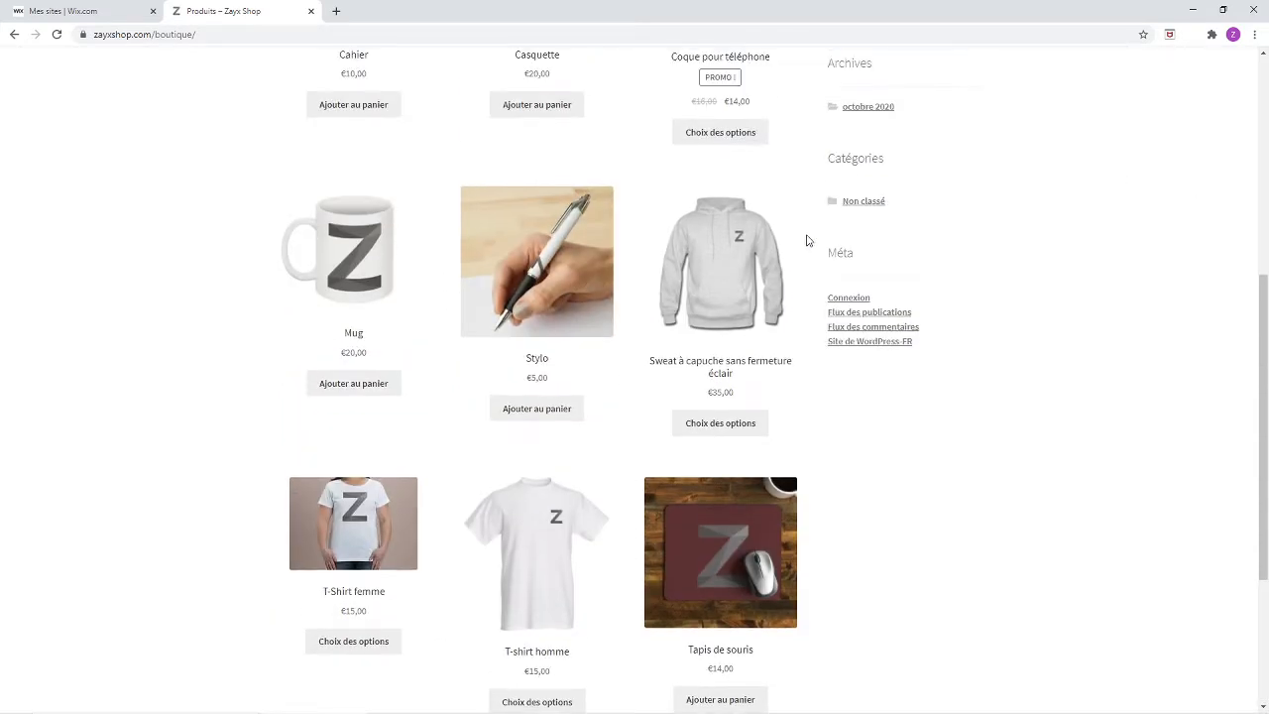
pyautogui.scroll(3, 753, 260)
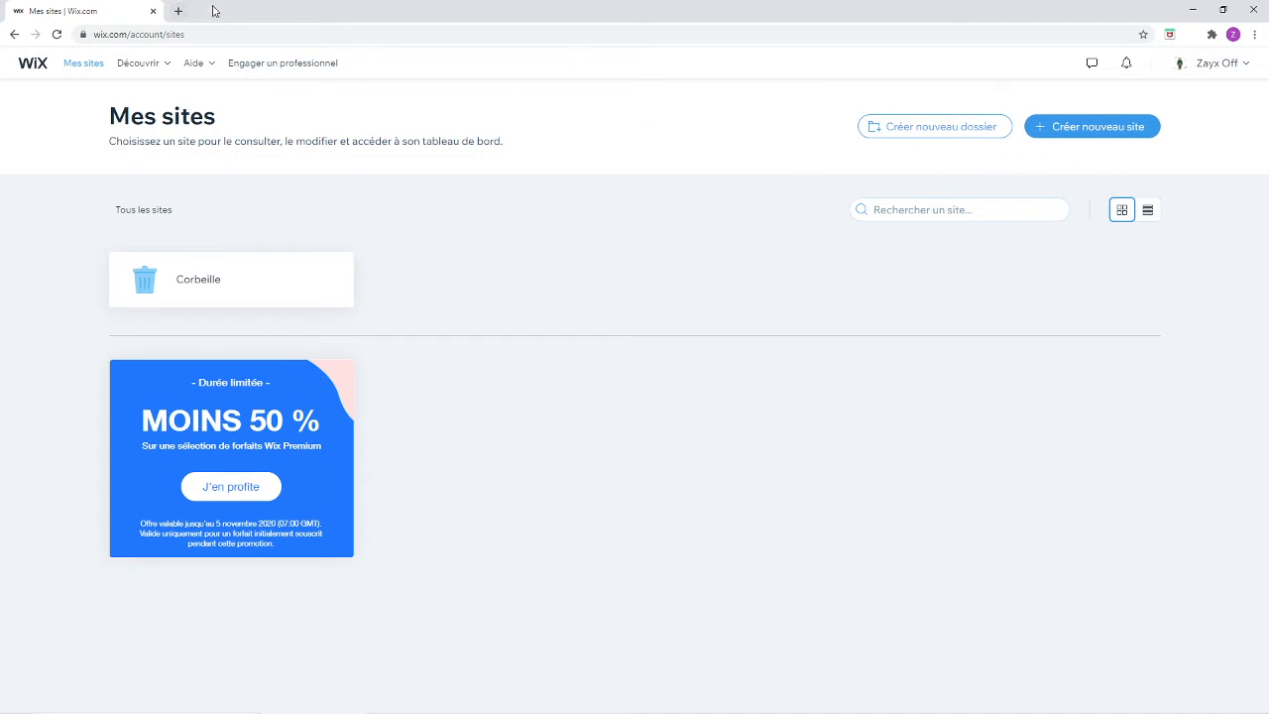
# Search the web for Wix in a new tab, open the "Créer un site internet" result from Wix.com, and close both extra tabs
pyautogui.click(177, 10)
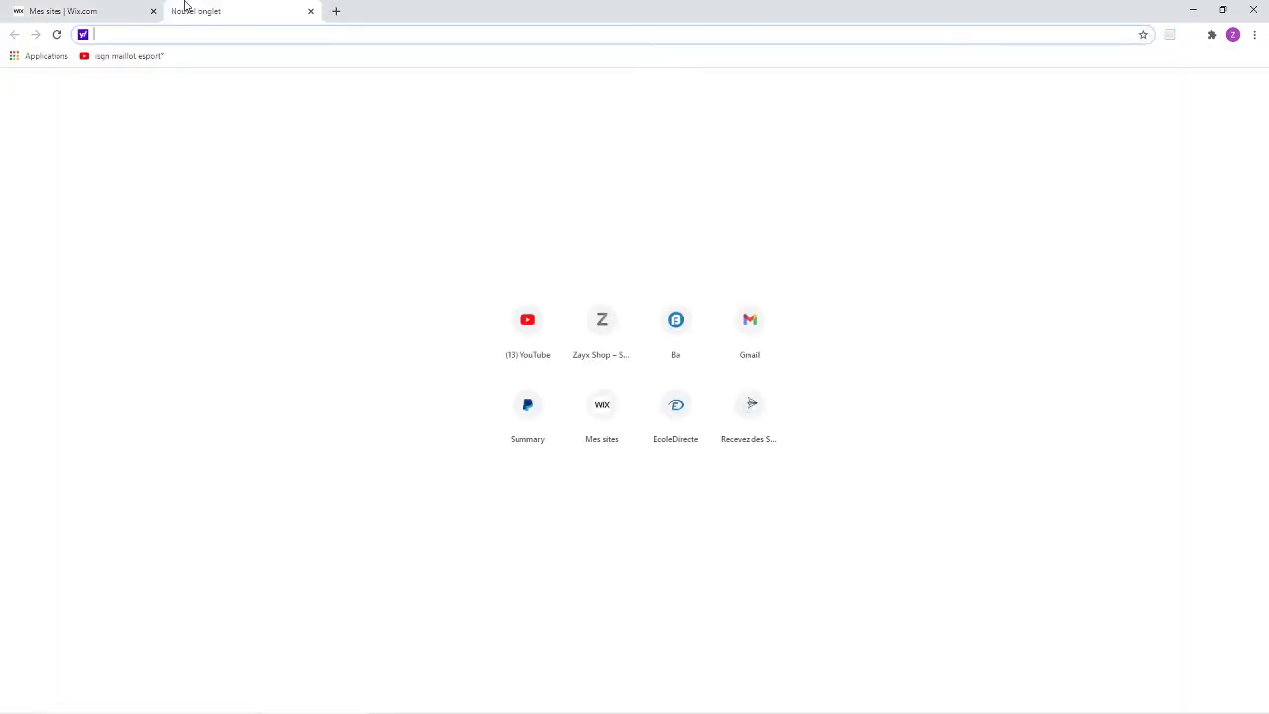
pyautogui.write('Wix.com/account/sites')
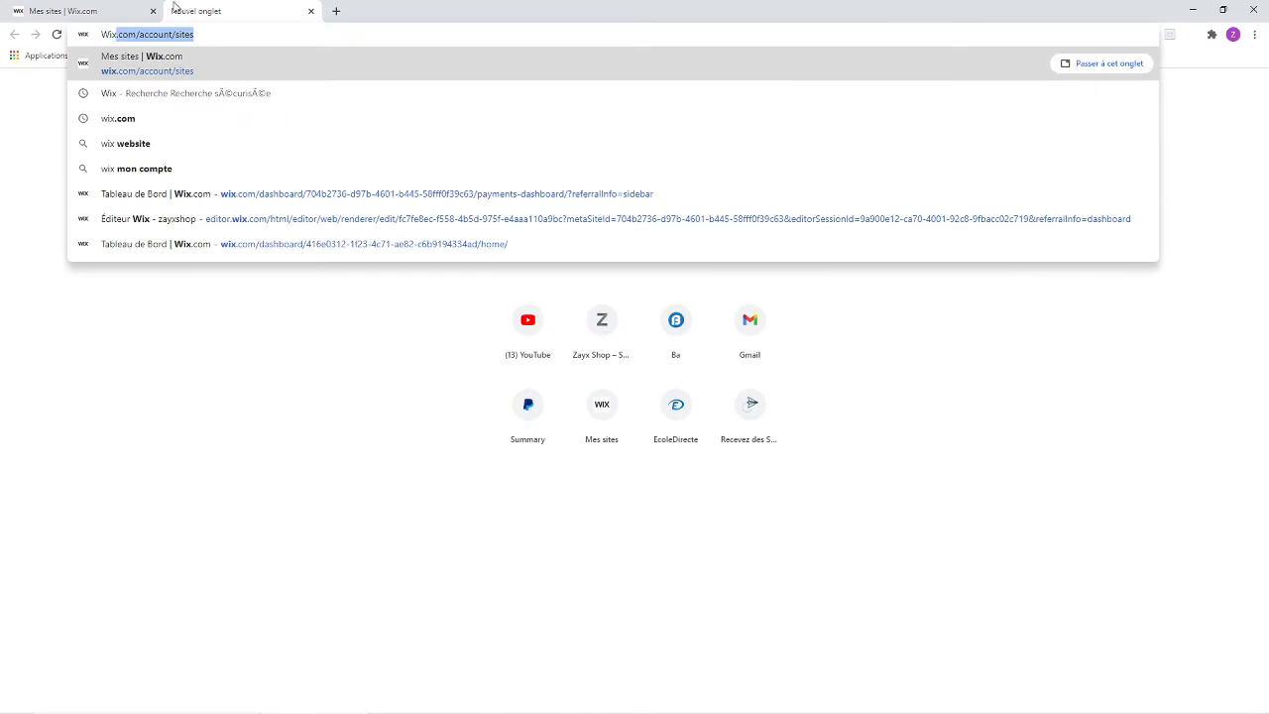
pyautogui.click(171, 93)
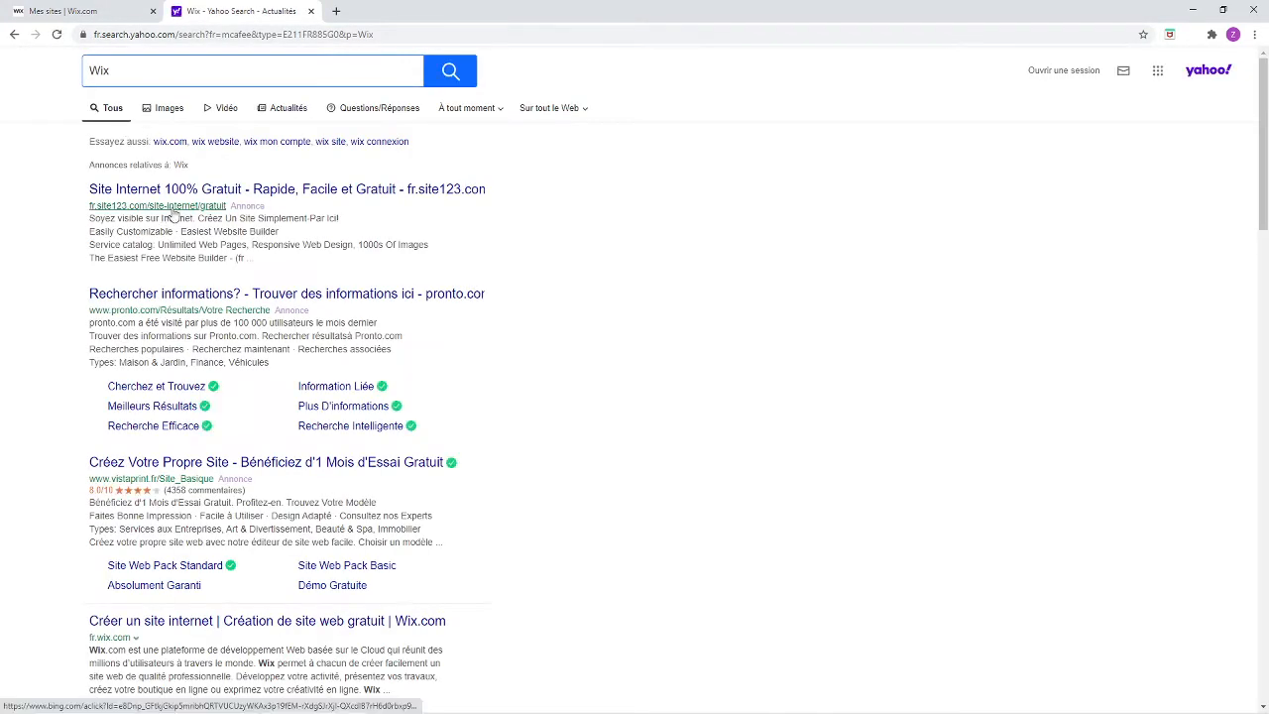
pyautogui.scroll(-2, 228, 238)
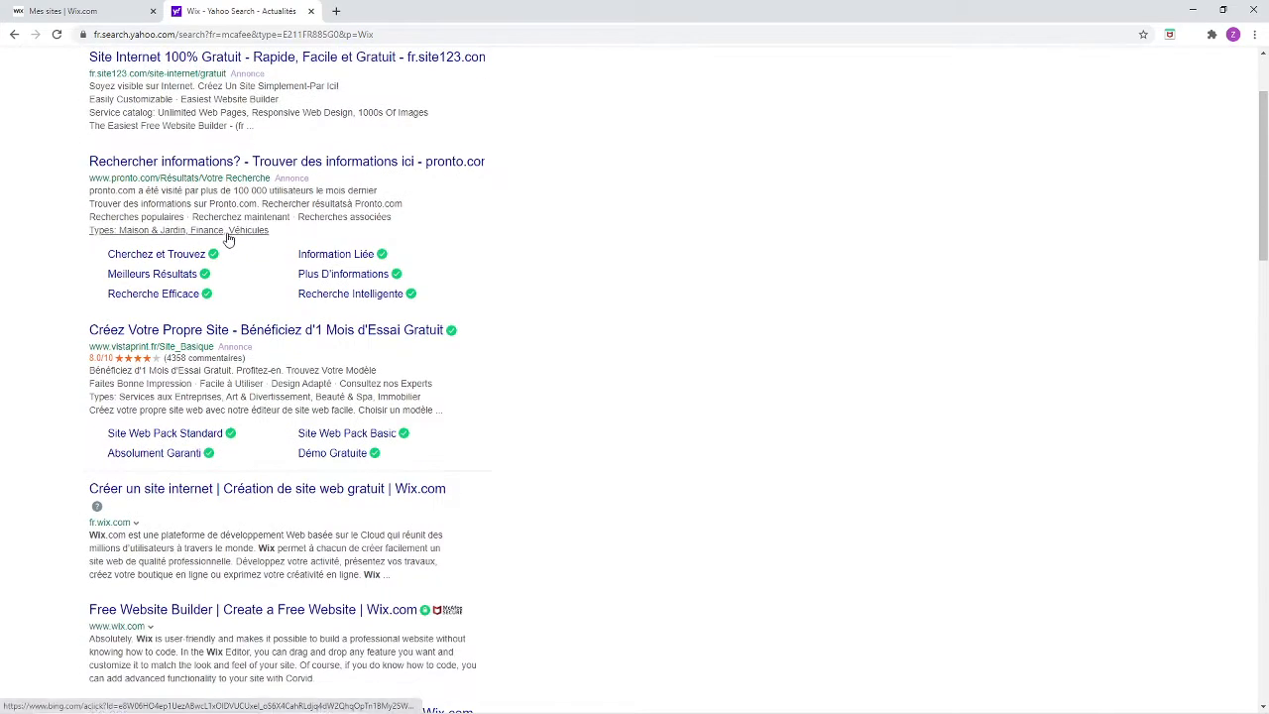
pyautogui.scroll(-2, 226, 238)
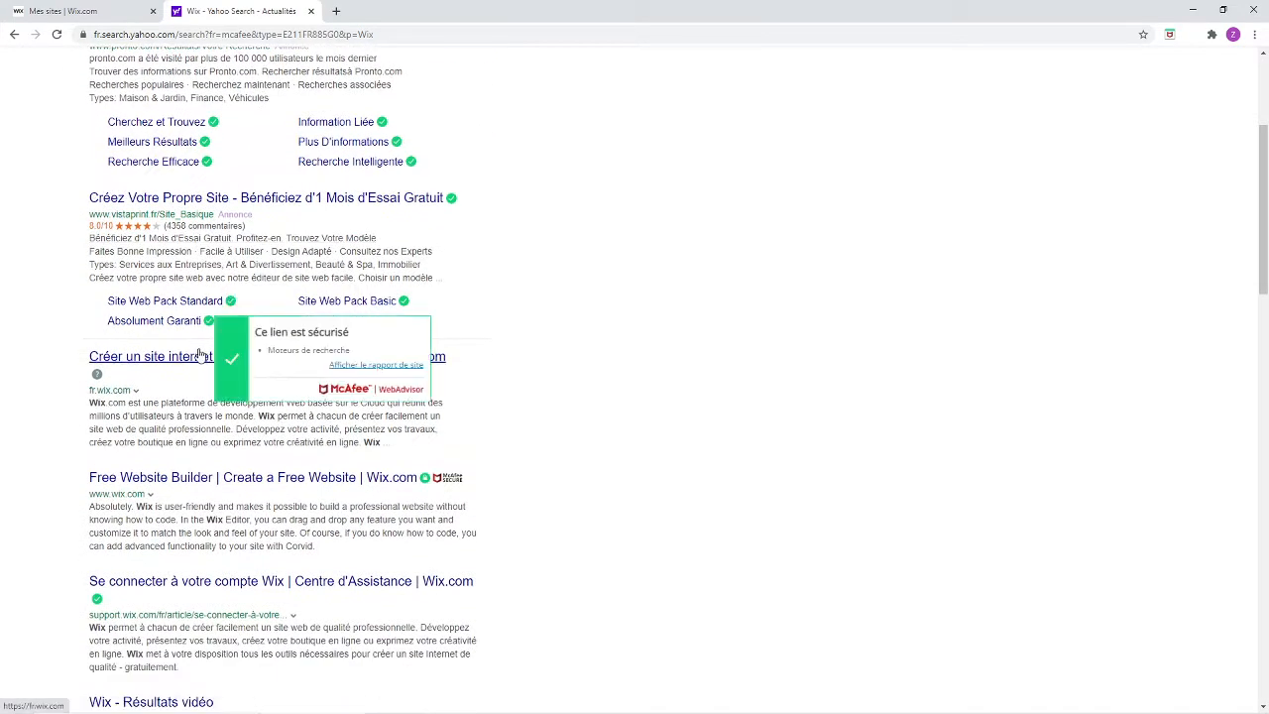
pyautogui.scroll(-3, 202, 359)
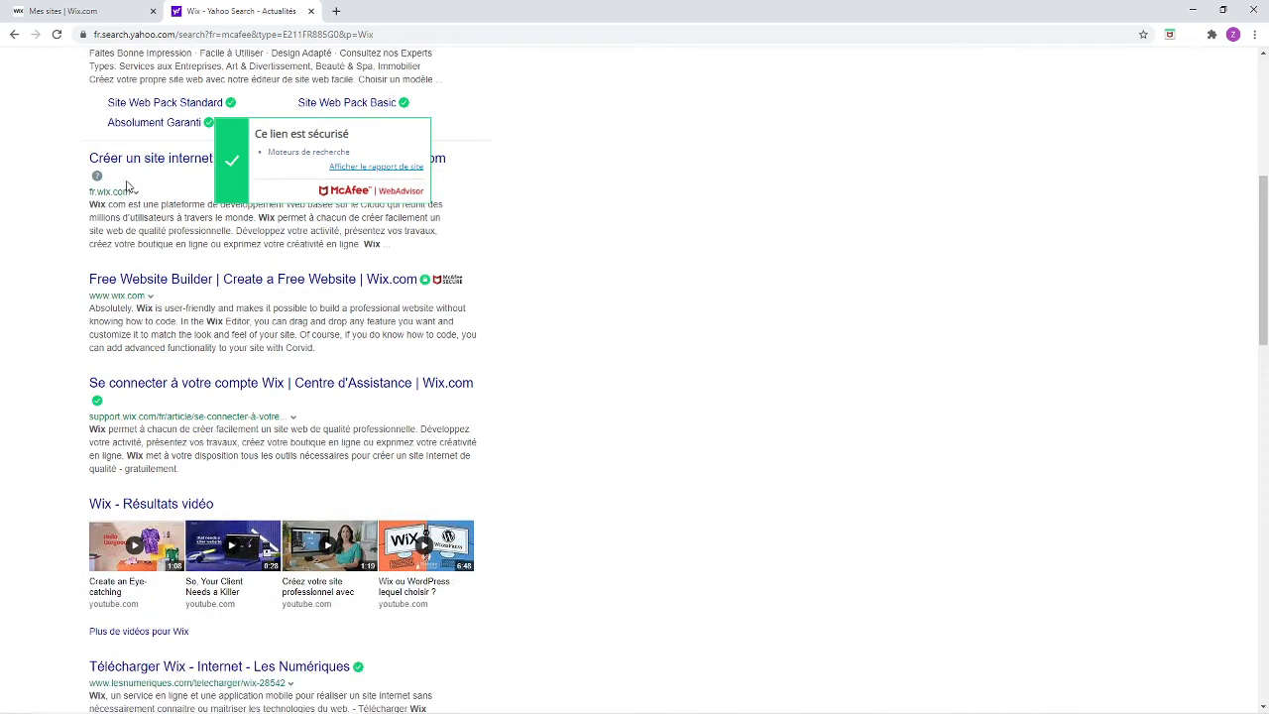
pyautogui.click(140, 166)
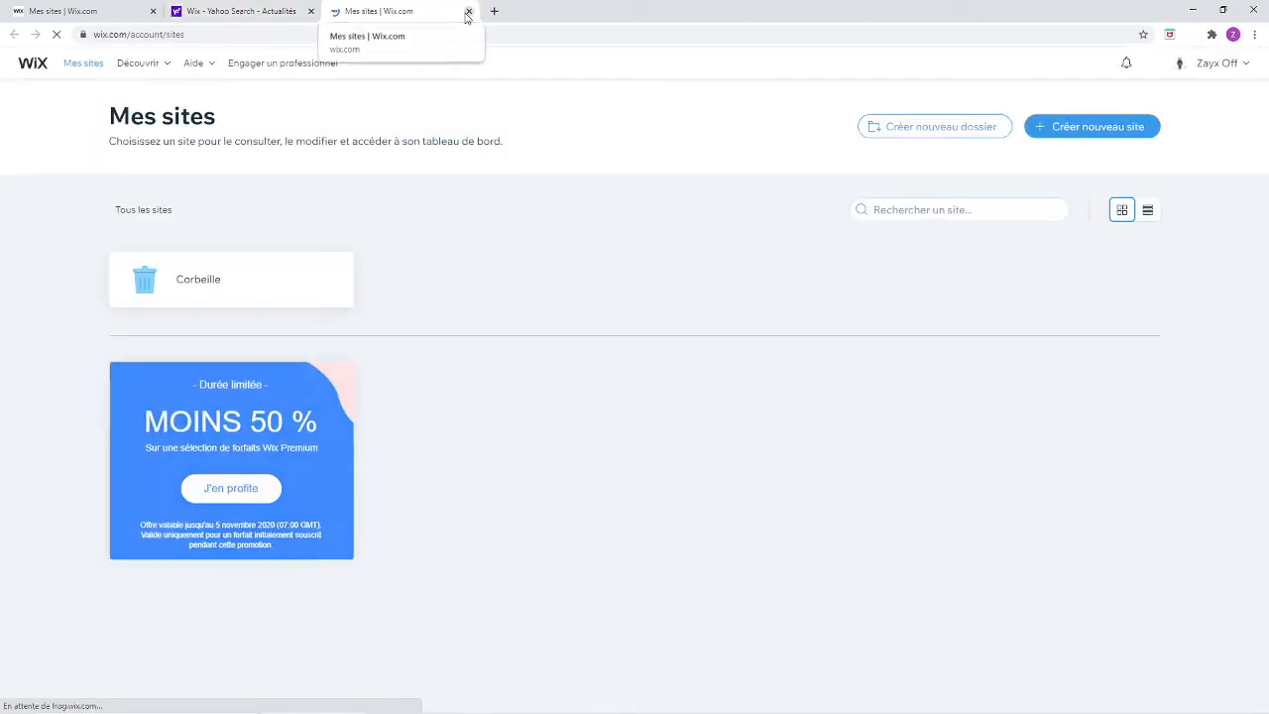
pyautogui.click(468, 11)
pyautogui.click(312, 11)
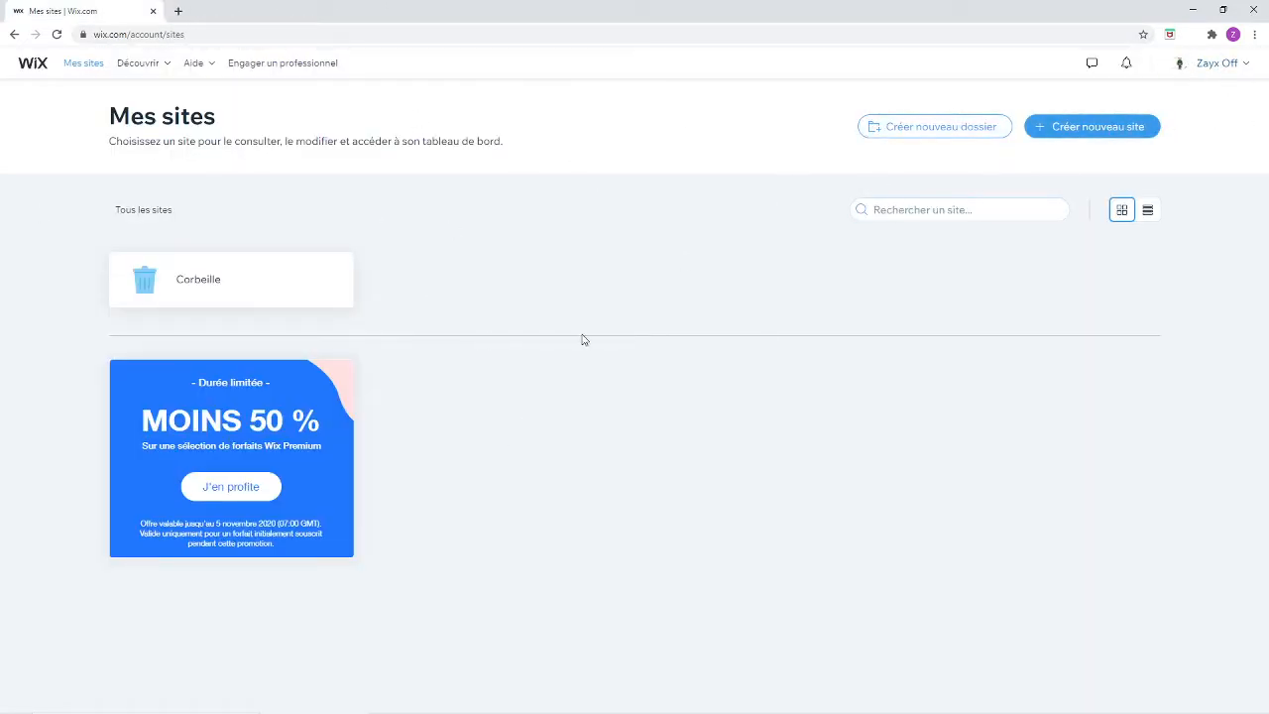
# Start a new site of the type "Boutique en ligne" and choose to build it from a template with the Editor
pyautogui.click(1080, 133)
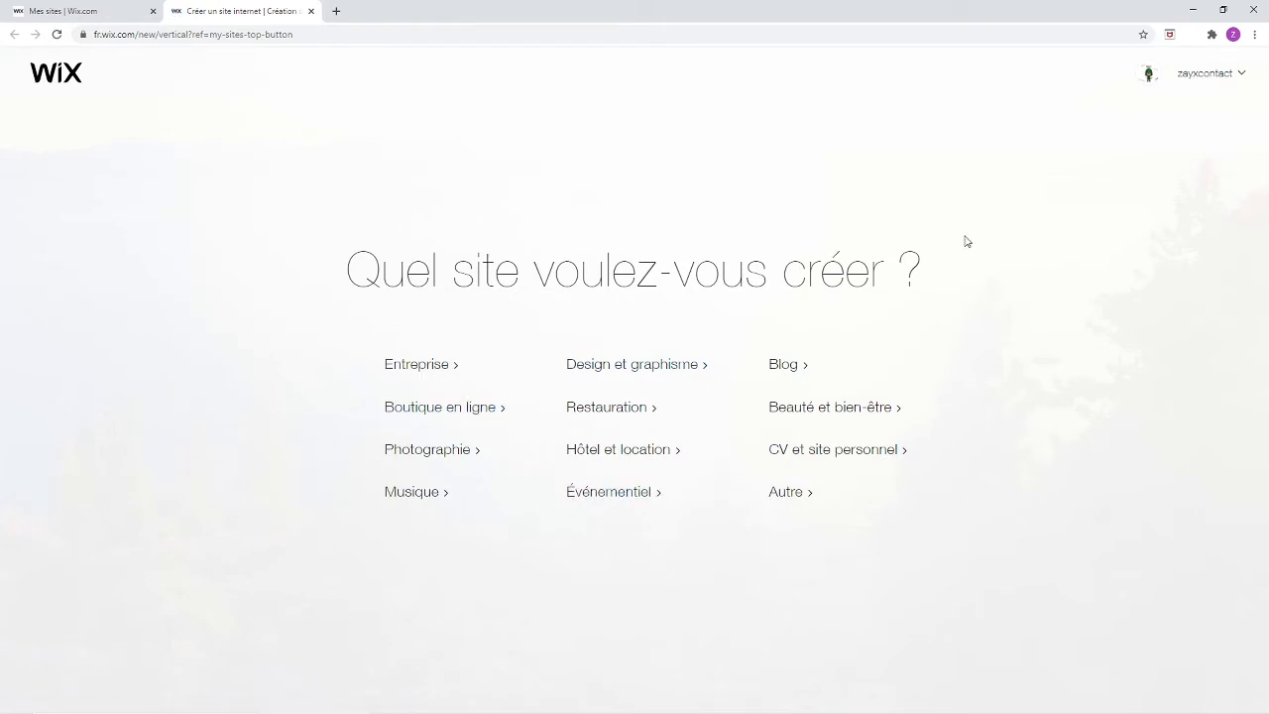
pyautogui.click(420, 407)
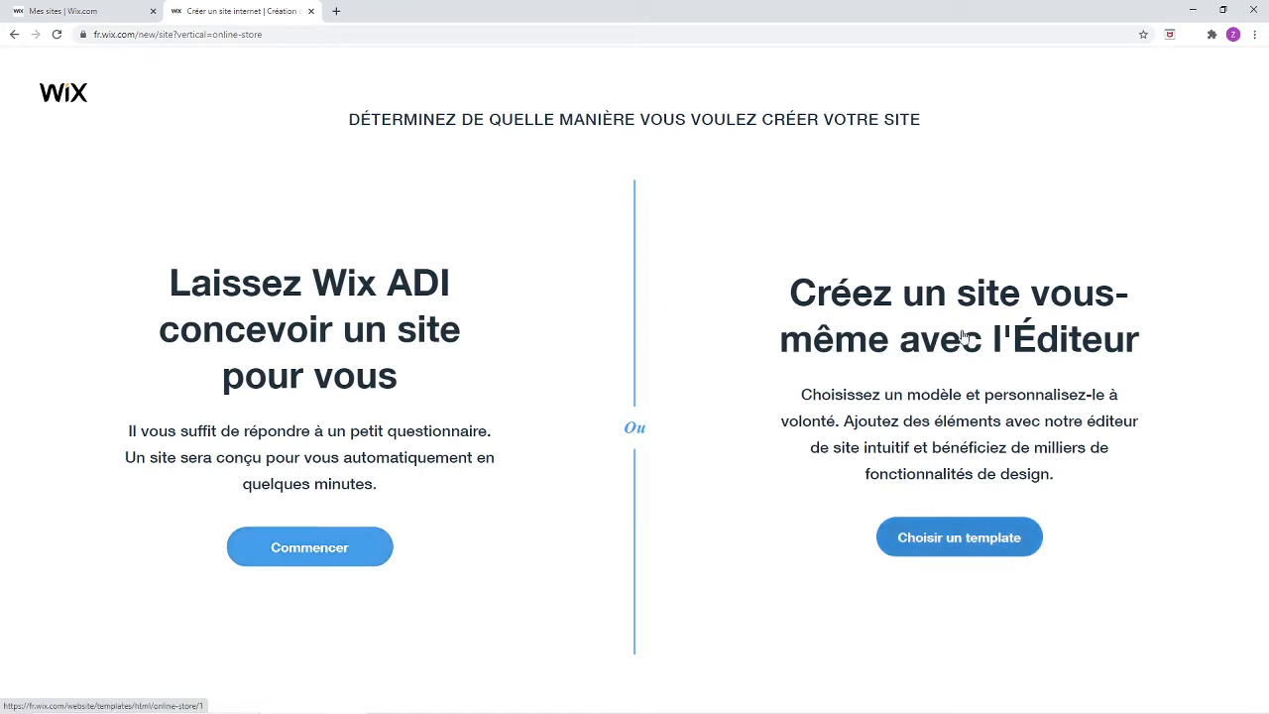
pyautogui.click(954, 535)
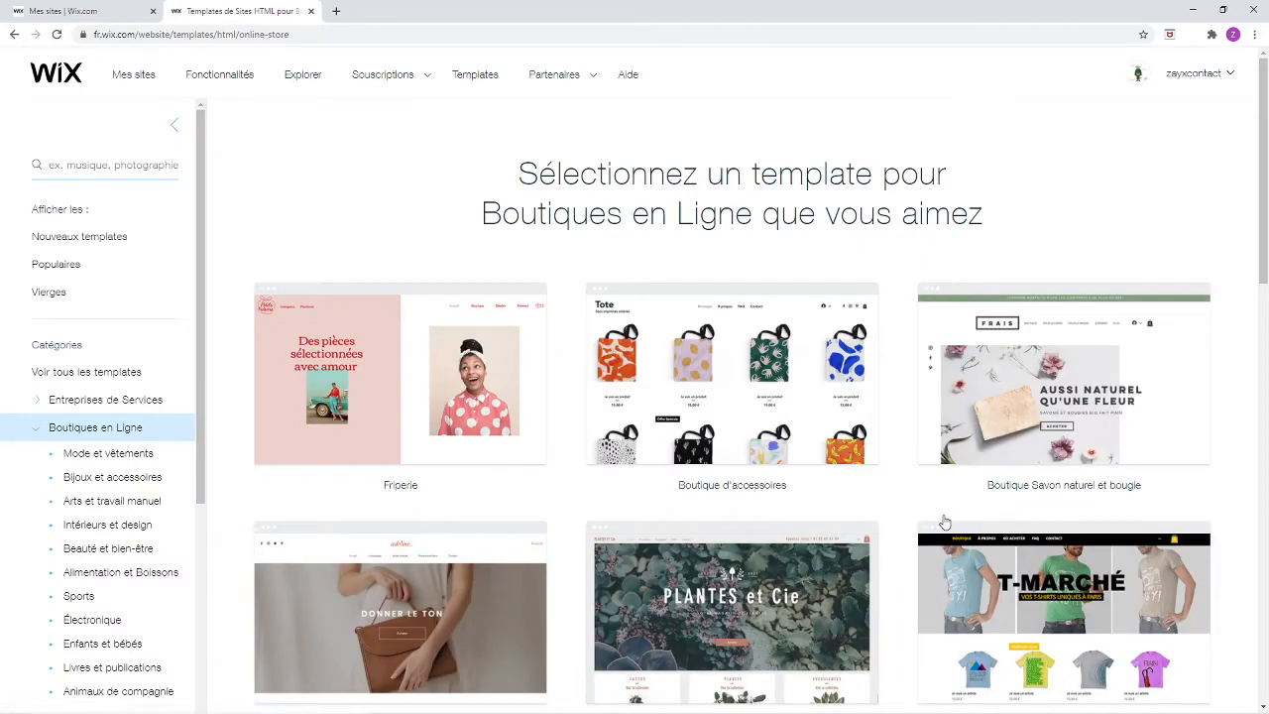
# Browse the online store templates and open a preview of the "Boutique d'accessoires" template featuring caps
pyautogui.moveTo(851, 433)
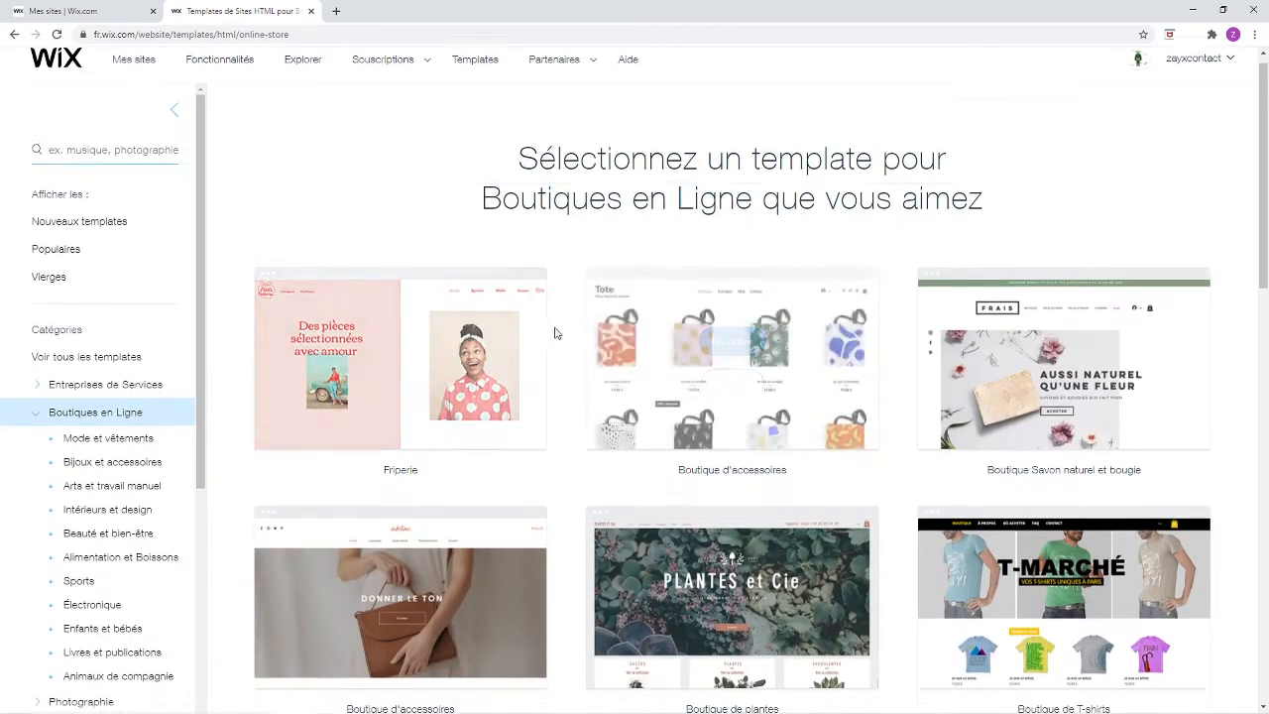
pyautogui.scroll(-10, 681, 297)
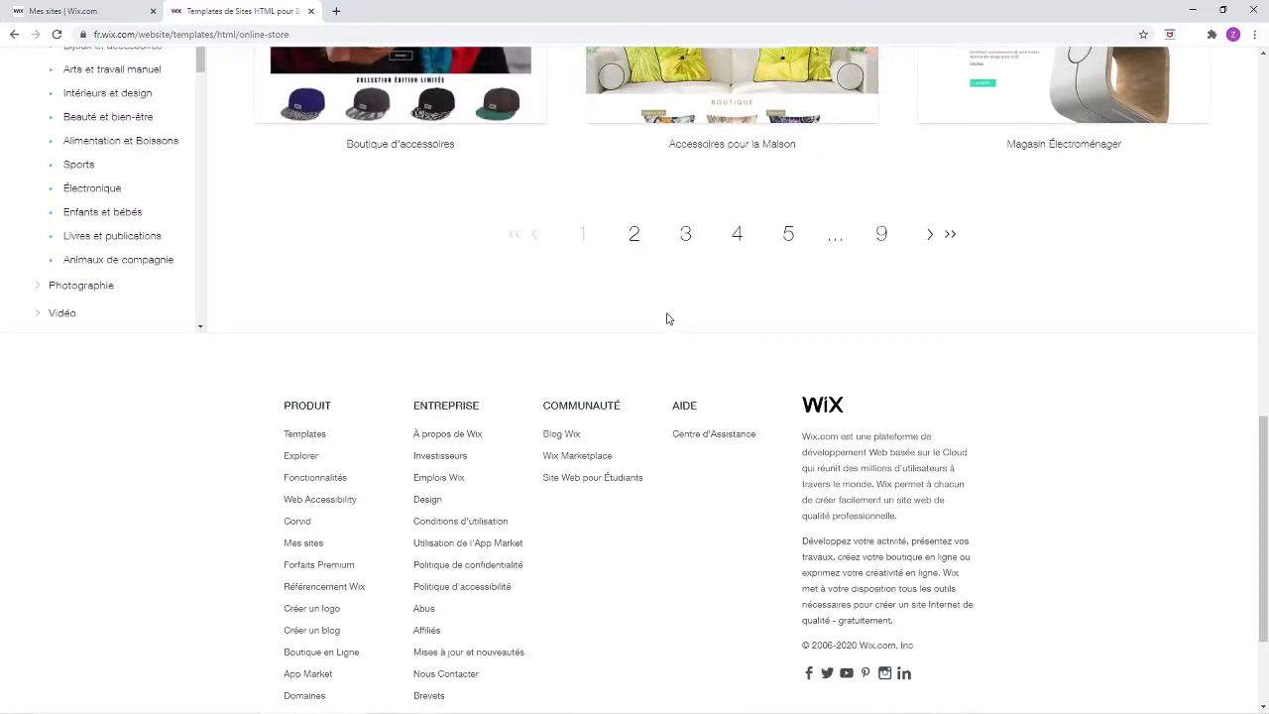
pyautogui.scroll(4, 668, 317)
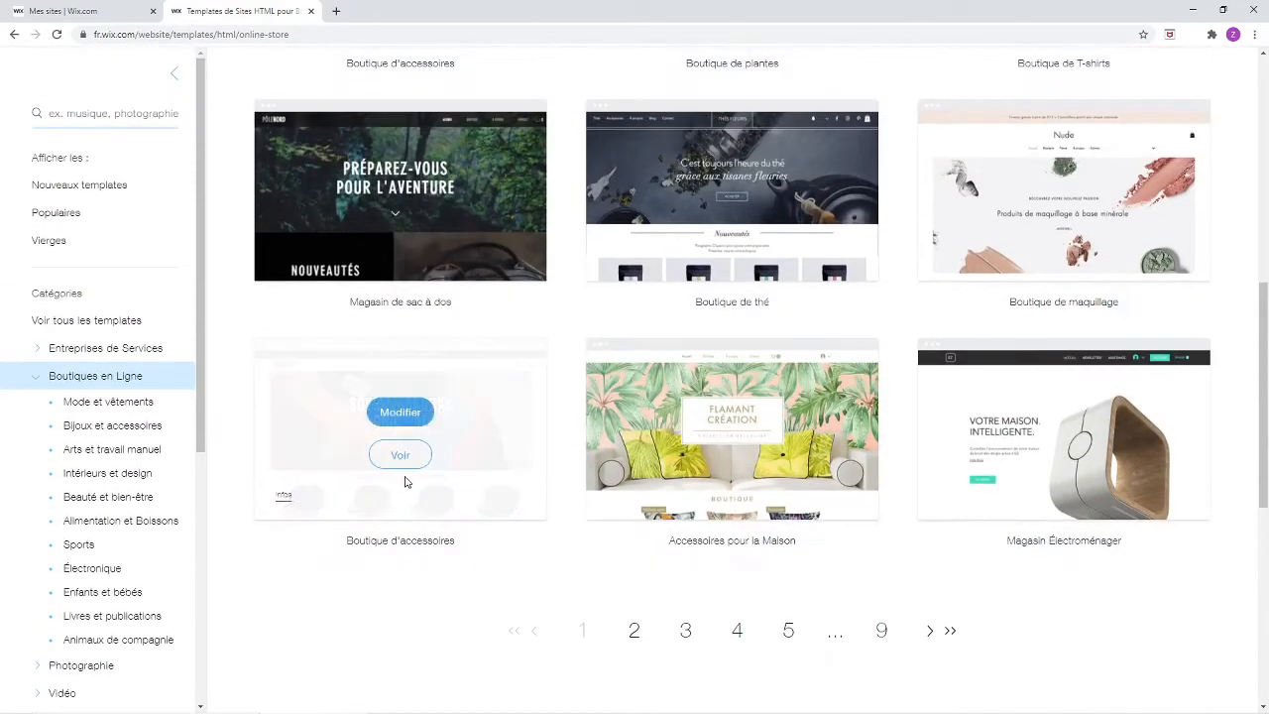
pyautogui.click(386, 462)
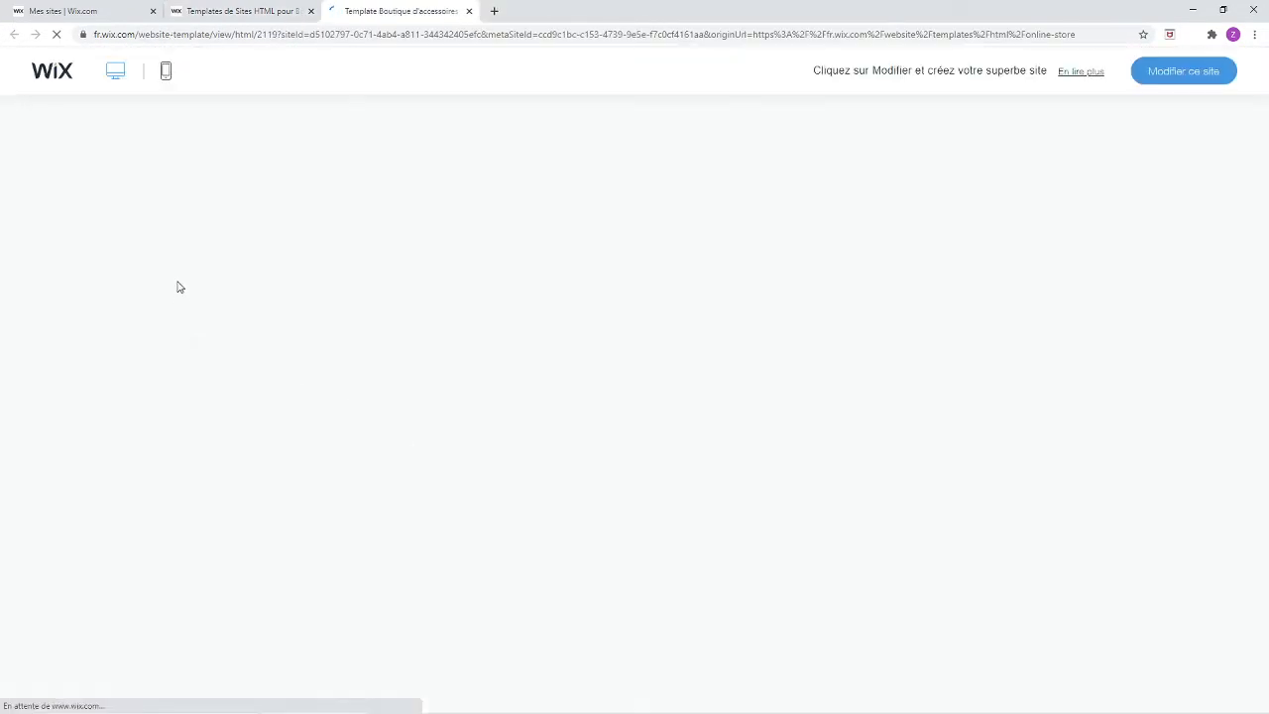
# Review the previewed template's home page down to its Instagram section and open the template for editing
pyautogui.scroll(-2, 458, 263)
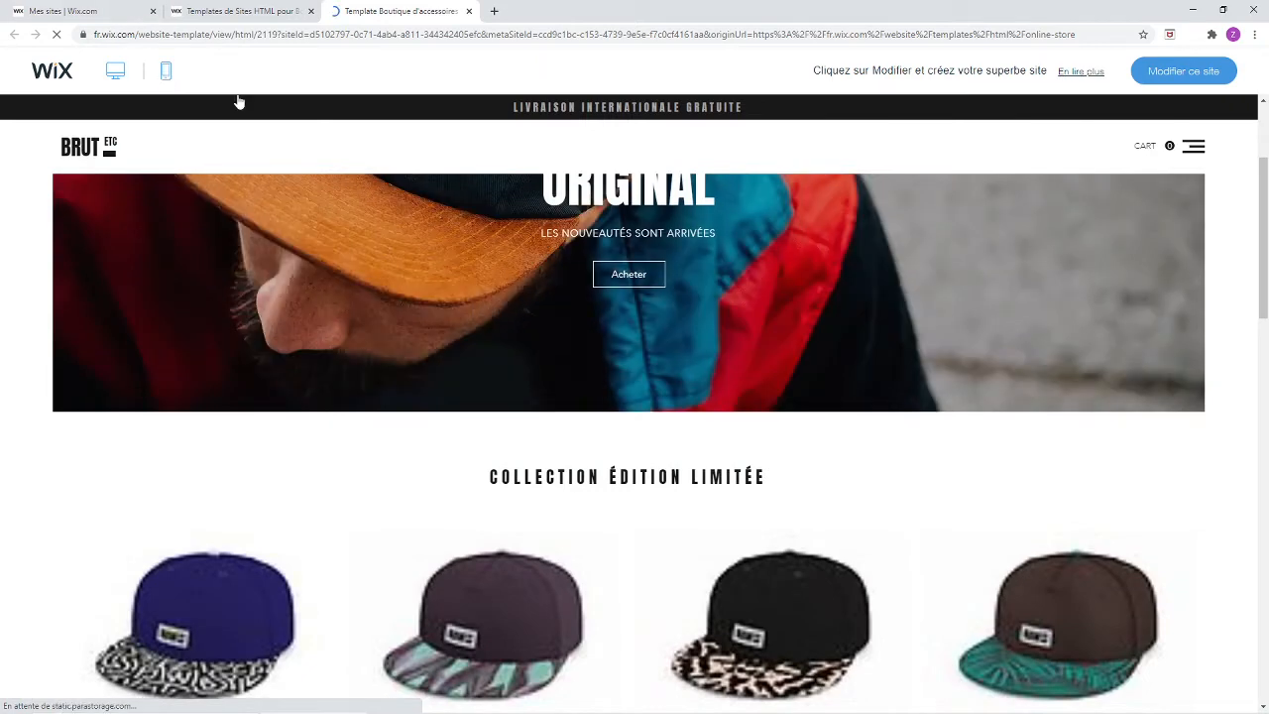
pyautogui.scroll(-3, 496, 253)
pyautogui.scroll(-3, 496, 258)
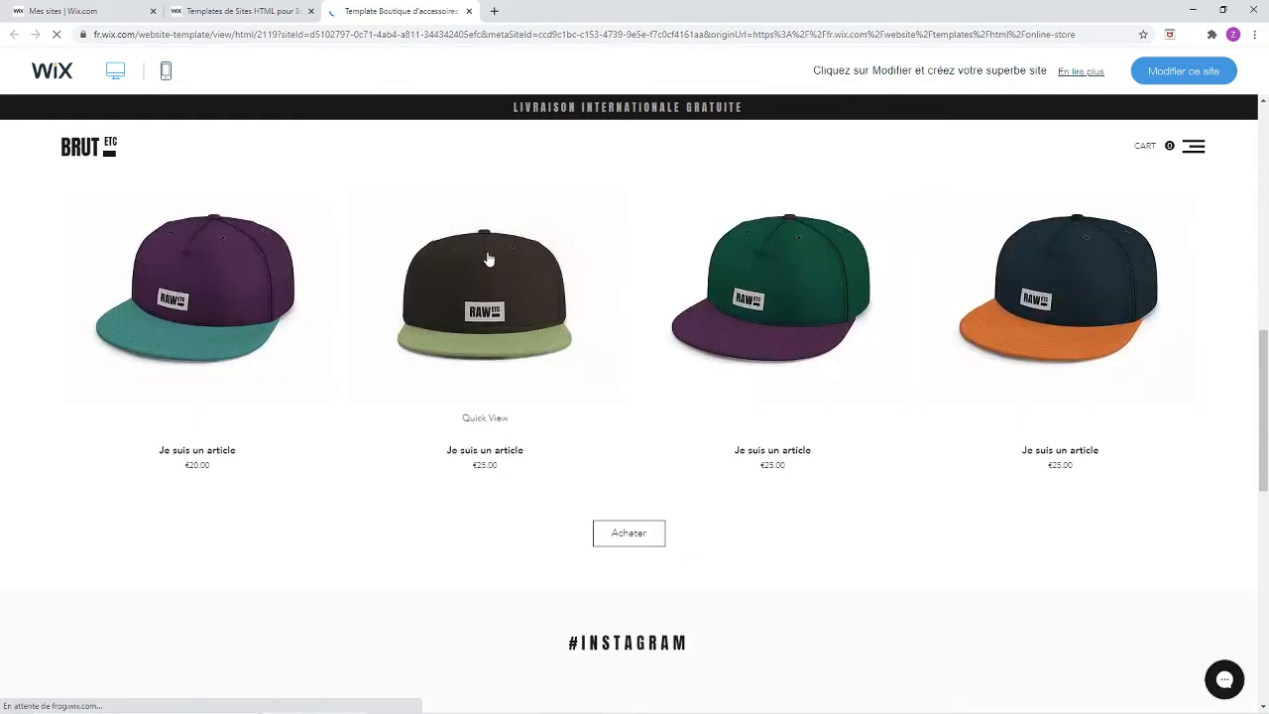
pyautogui.scroll(-2, 564, 343)
pyautogui.scroll(-5, 802, 407)
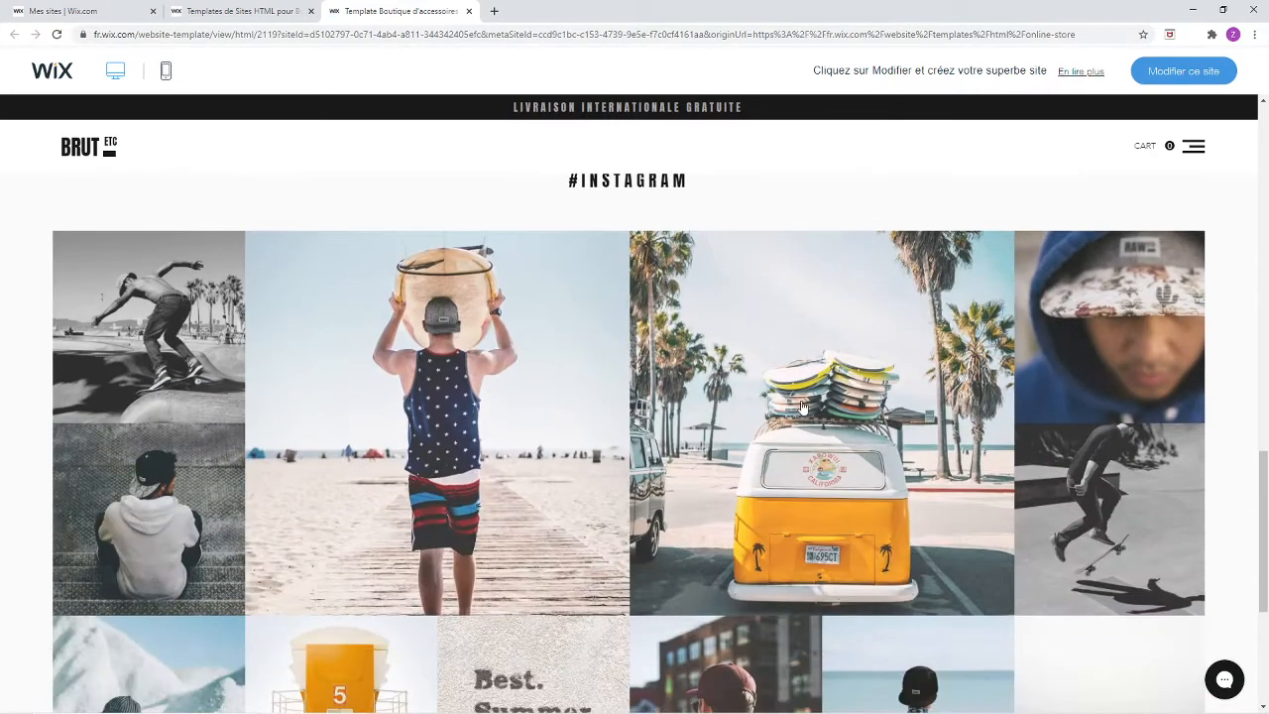
pyautogui.scroll(6, 595, 387)
pyautogui.scroll(10, 399, 381)
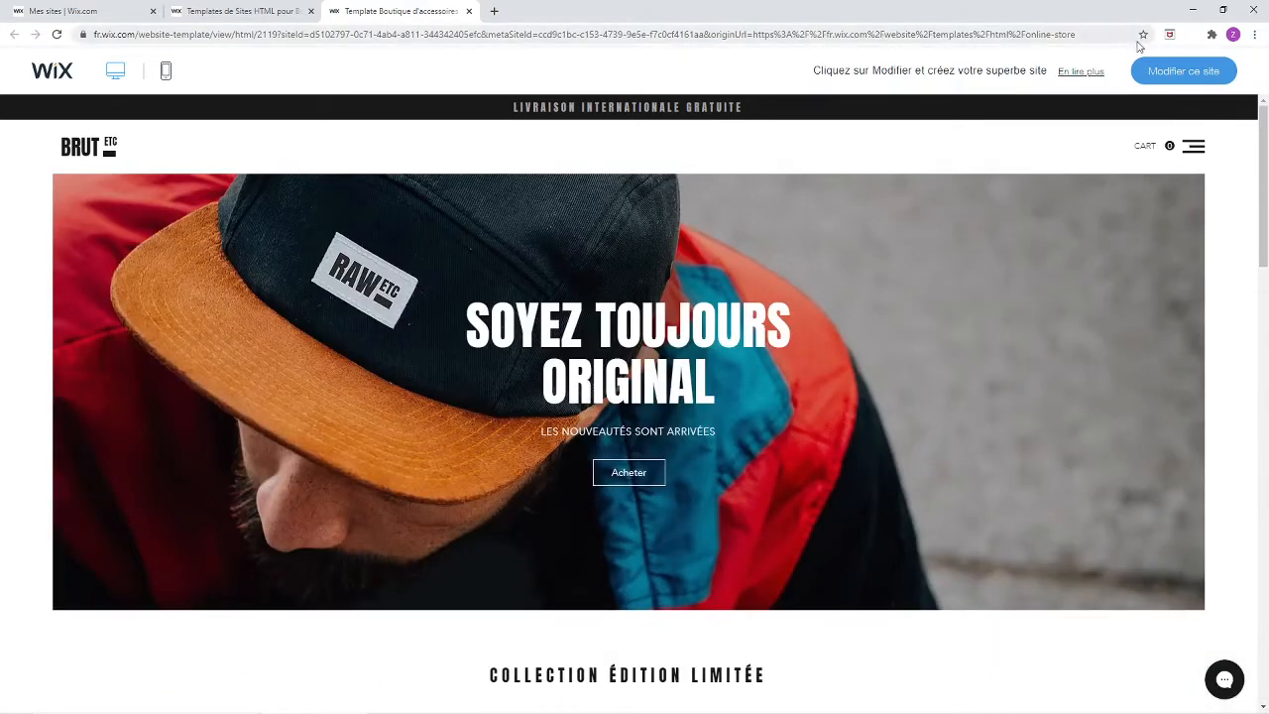
pyautogui.click(1189, 68)
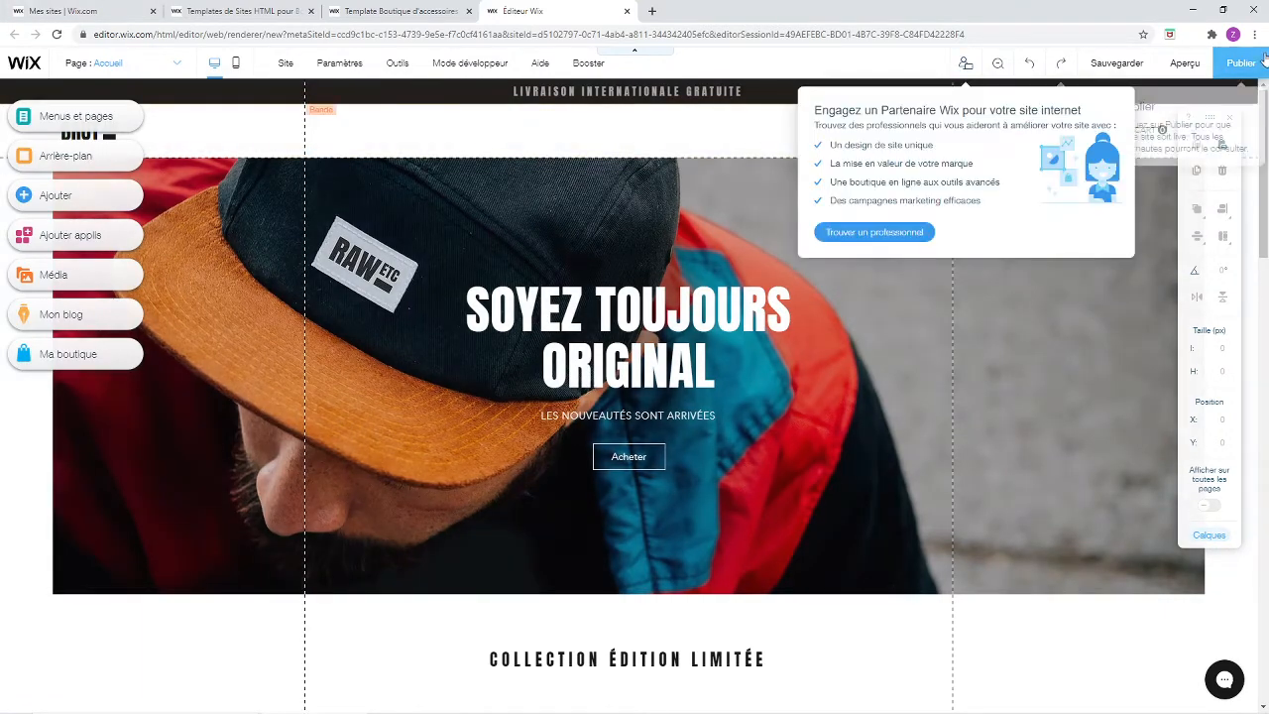
# Request the site's dashboard from the editor and save the site under the free Wix.com domain with the address ending "ytzayx"
pyautogui.scroll(-5, 386, 527)
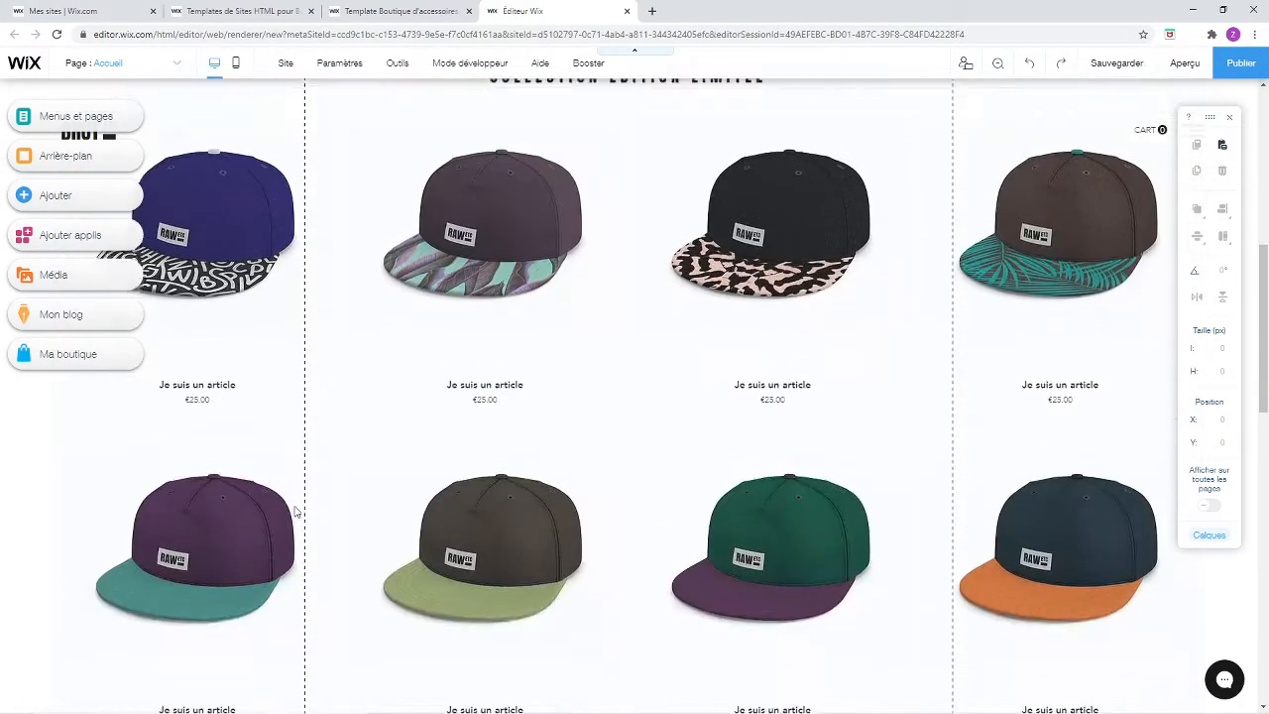
pyautogui.scroll(5, 296, 511)
pyautogui.moveTo(285, 63)
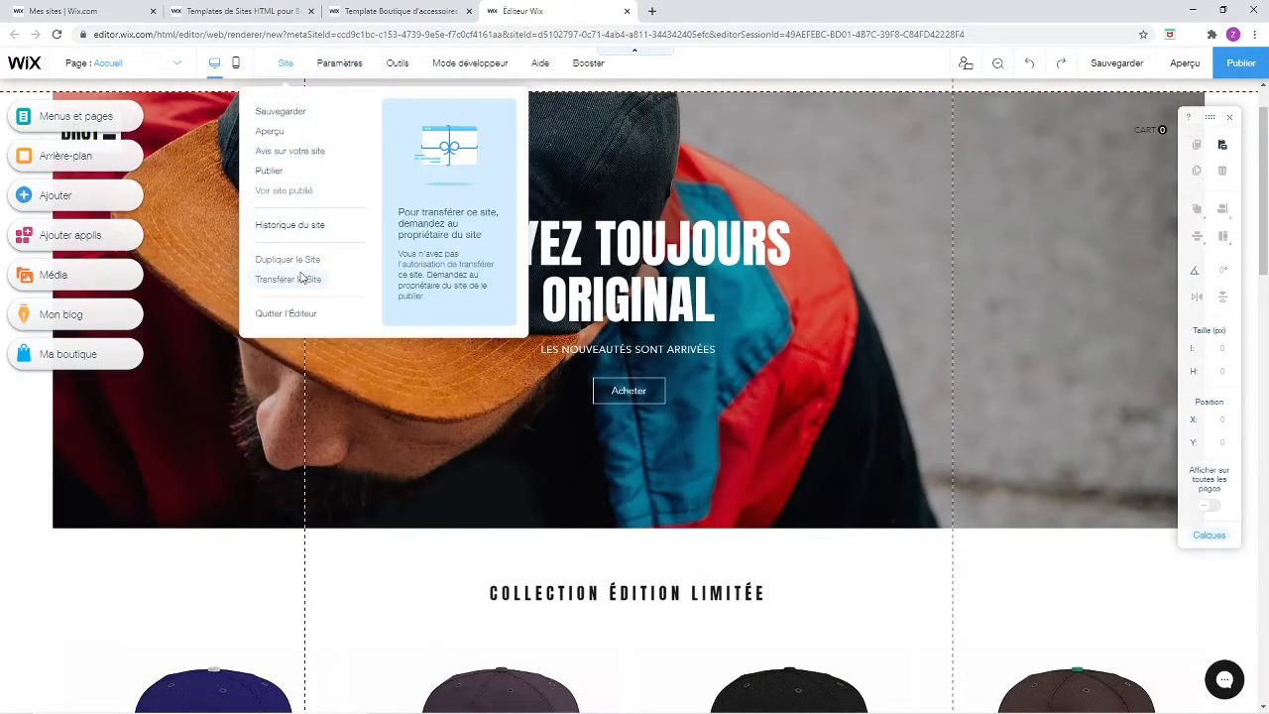
pyautogui.moveTo(339, 67)
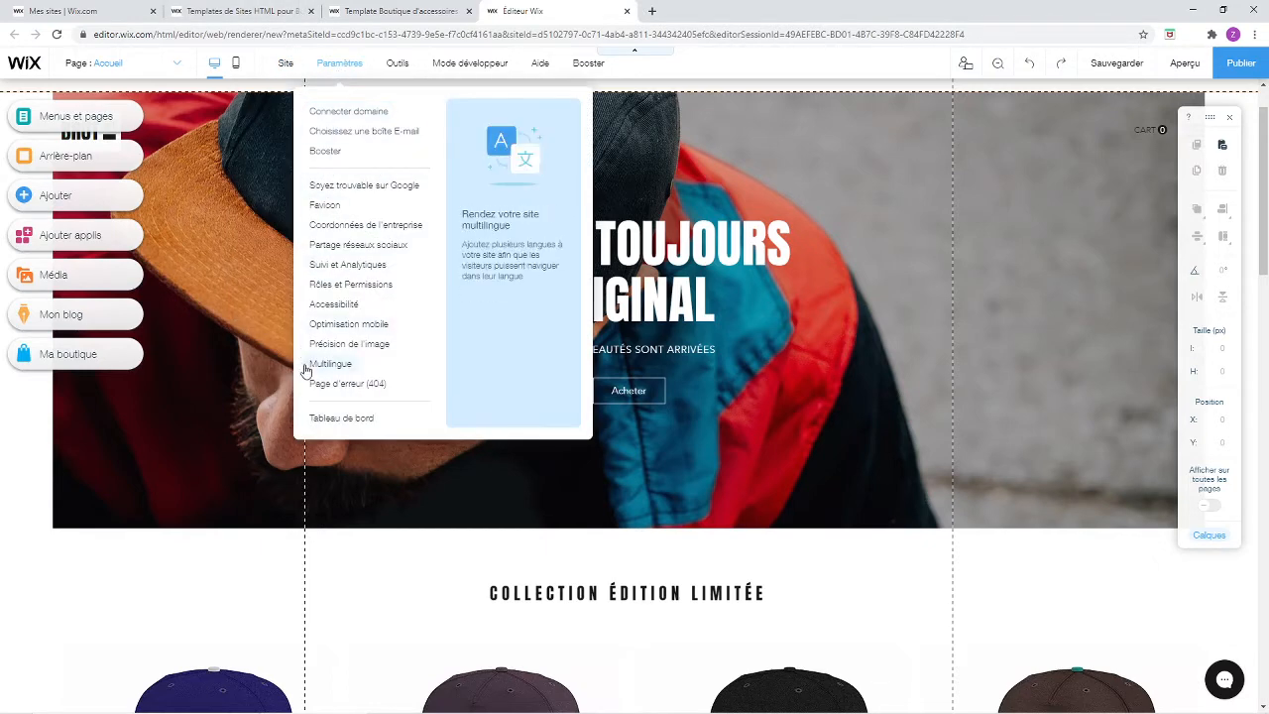
pyautogui.click(332, 418)
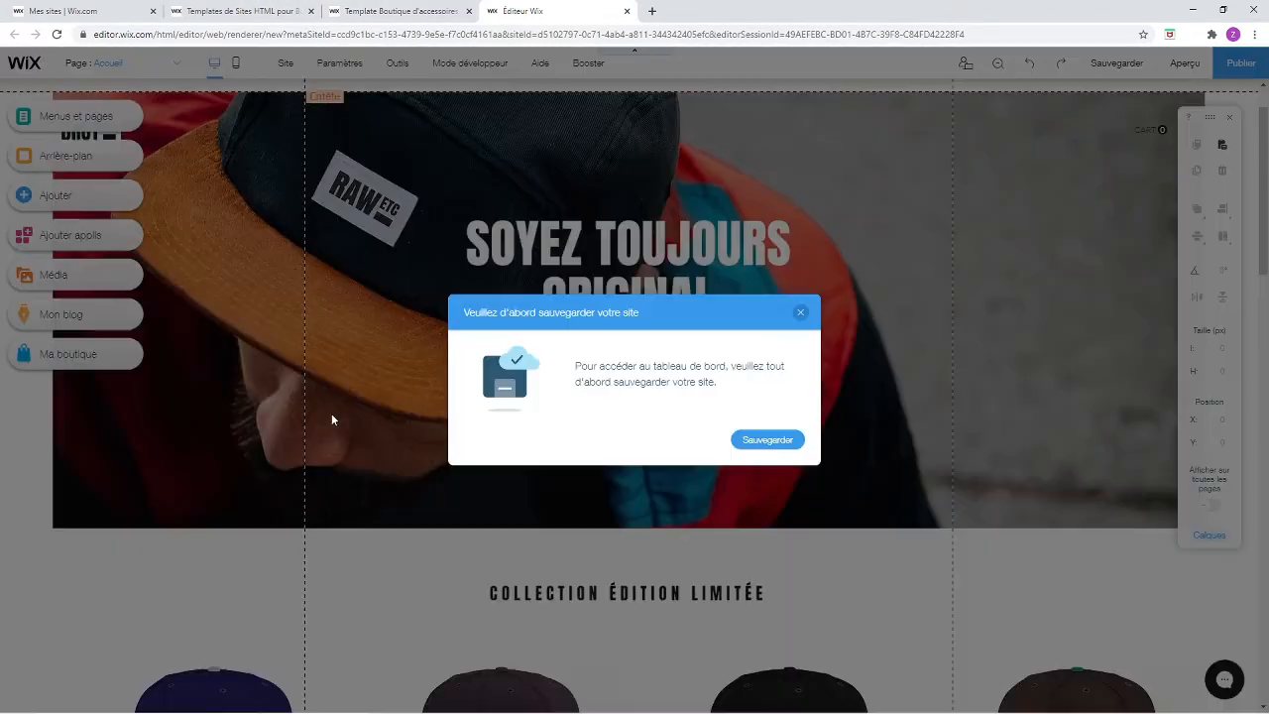
pyautogui.click(772, 439)
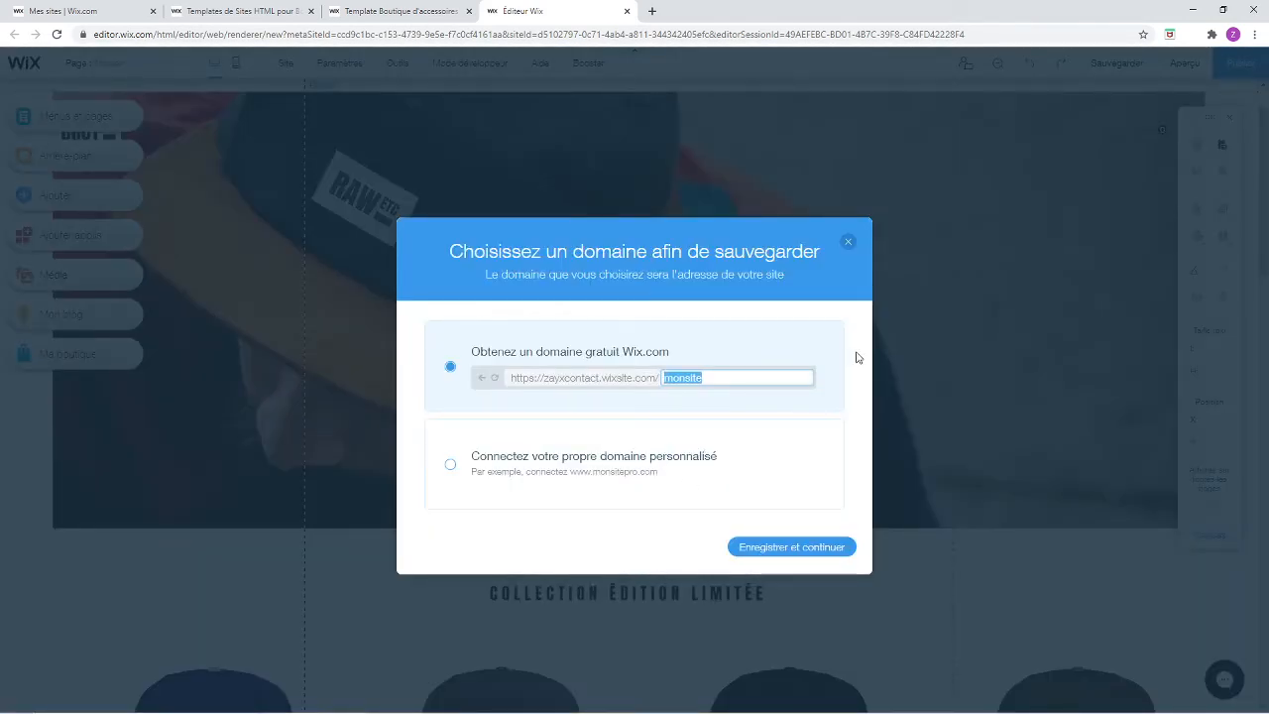
pyautogui.press('BackSpace')
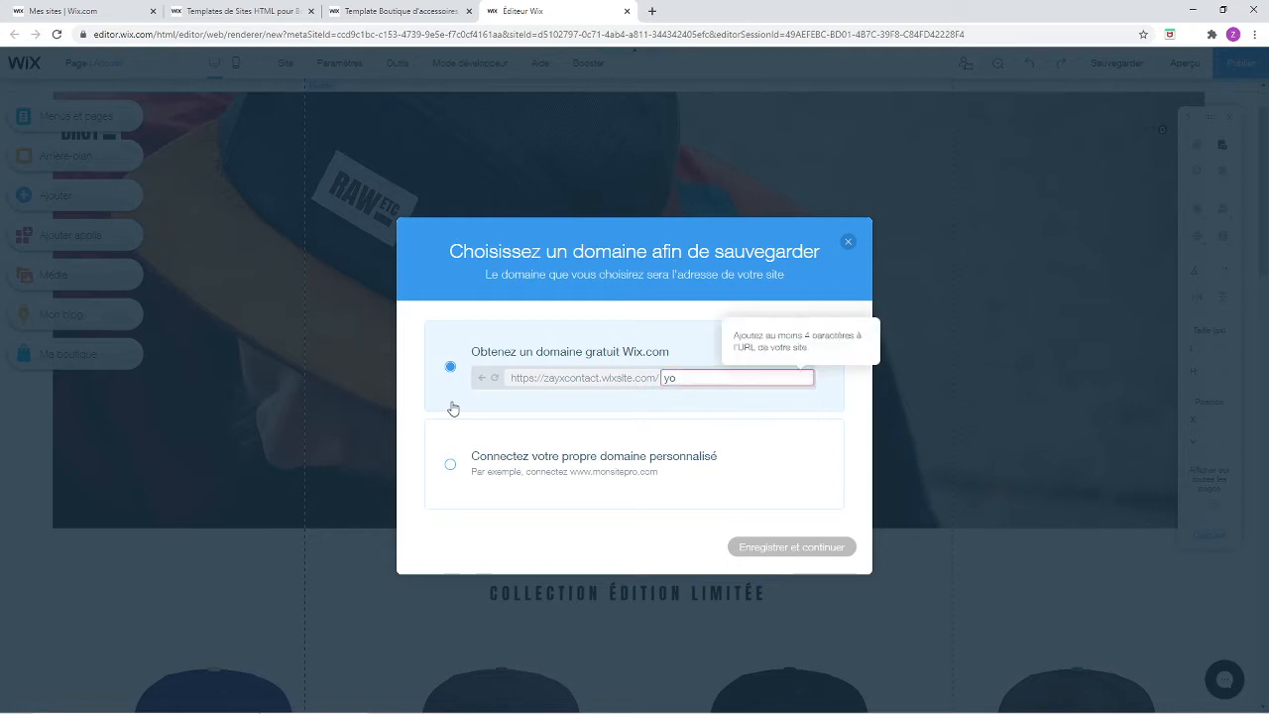
pyautogui.press('BackSpace')
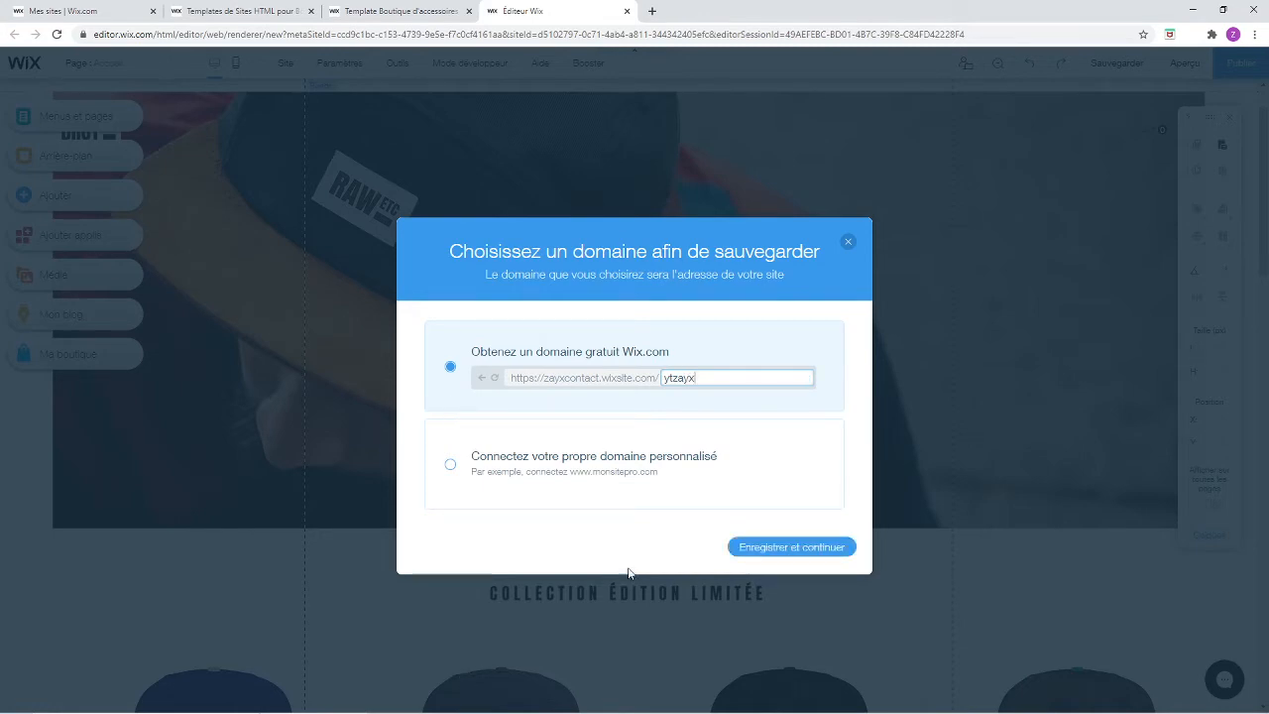
pyautogui.click(808, 552)
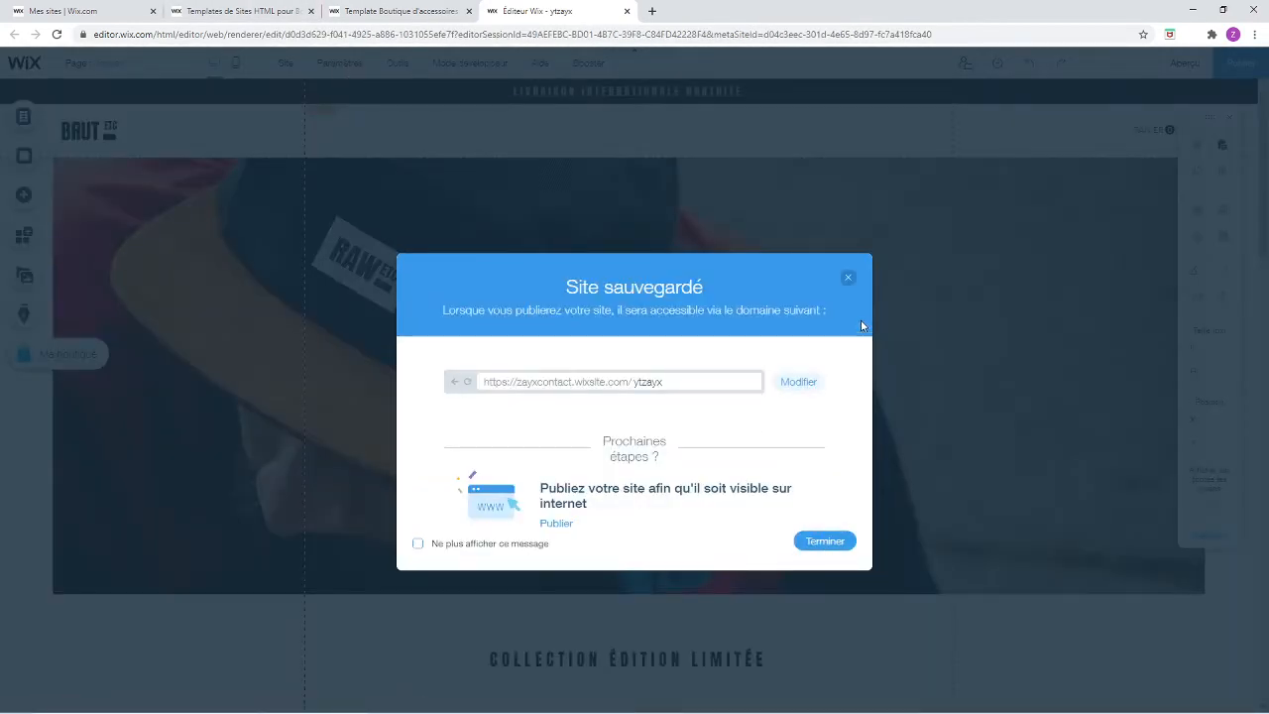
pyautogui.click(833, 540)
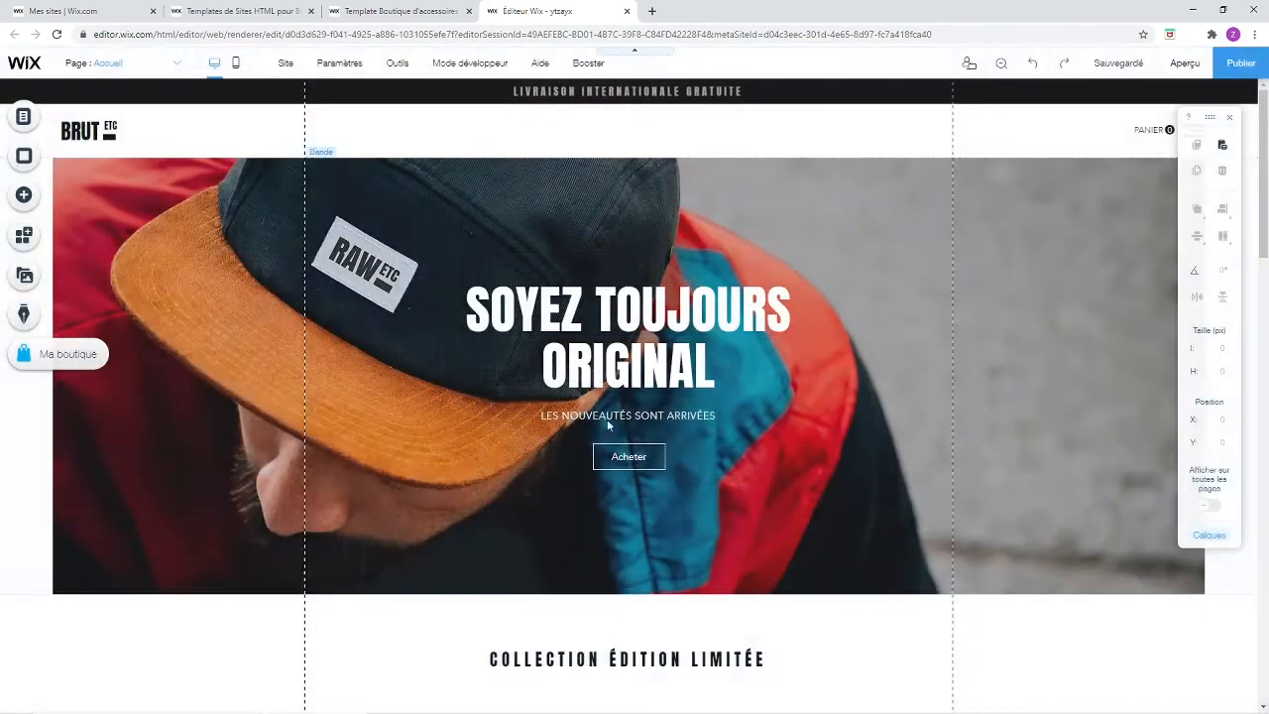
pyautogui.scroll(-3, 392, 501)
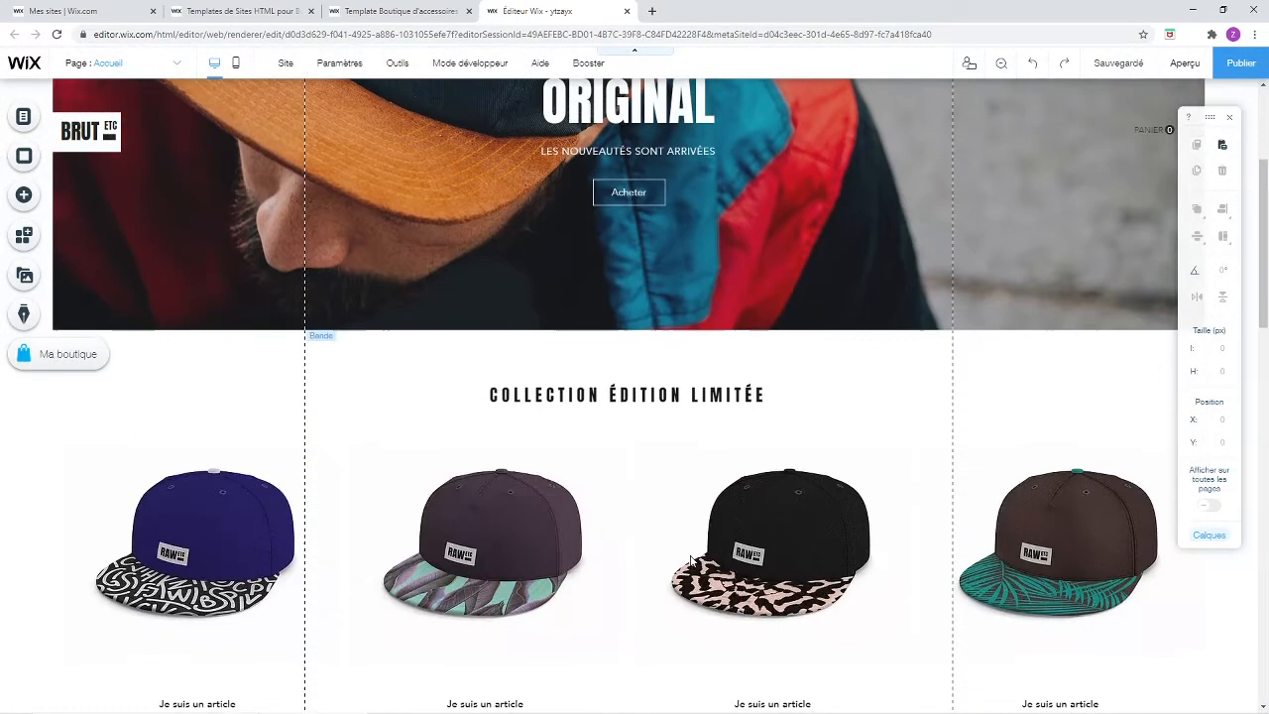
# Open the site's dashboard from the editor and look over its setup checklist and customer communication section
pyautogui.scroll(3, 68, 422)
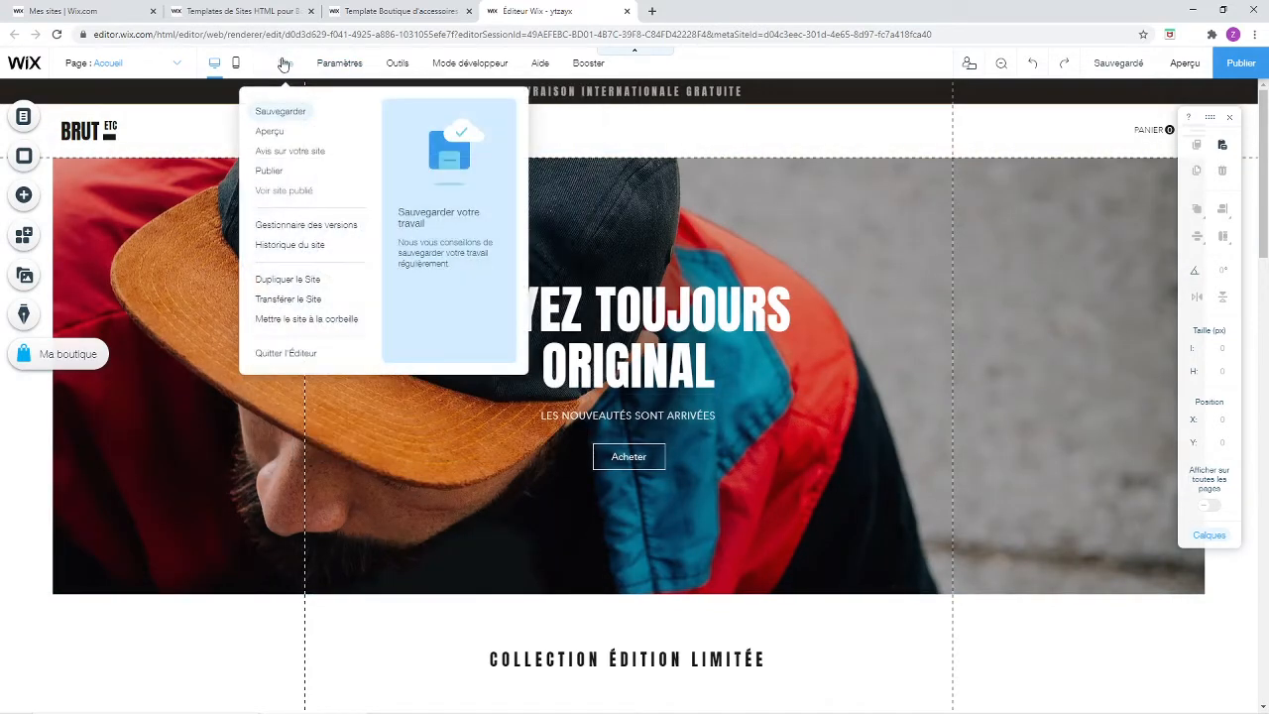
pyautogui.moveTo(340, 63)
pyautogui.click(318, 438)
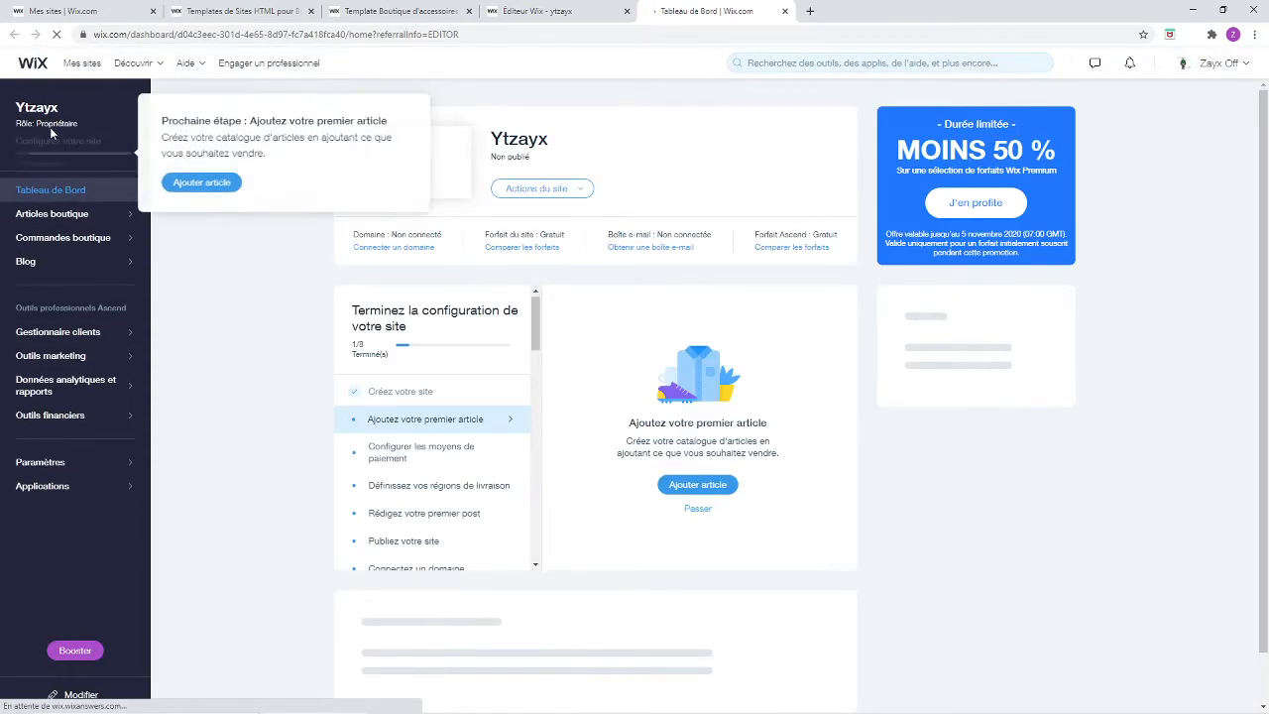
pyautogui.click(570, 190)
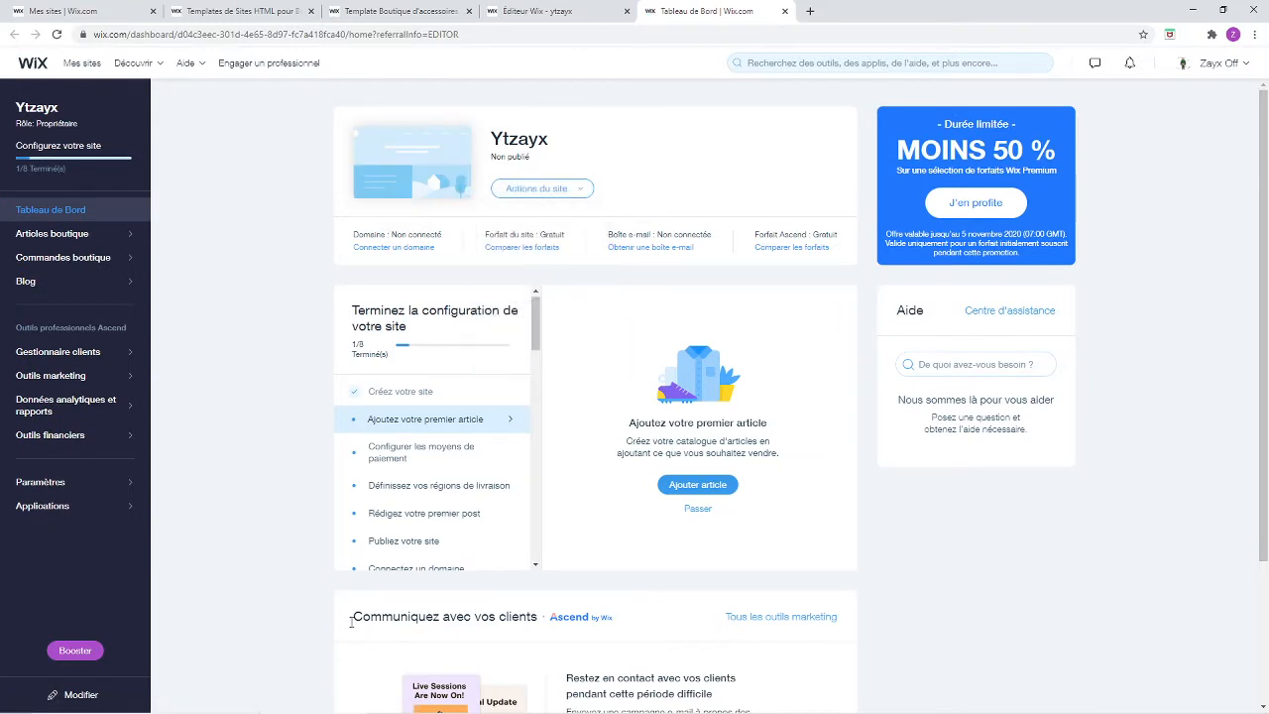
pyautogui.scroll(-10, 396, 479)
pyautogui.scroll(-2, 408, 458)
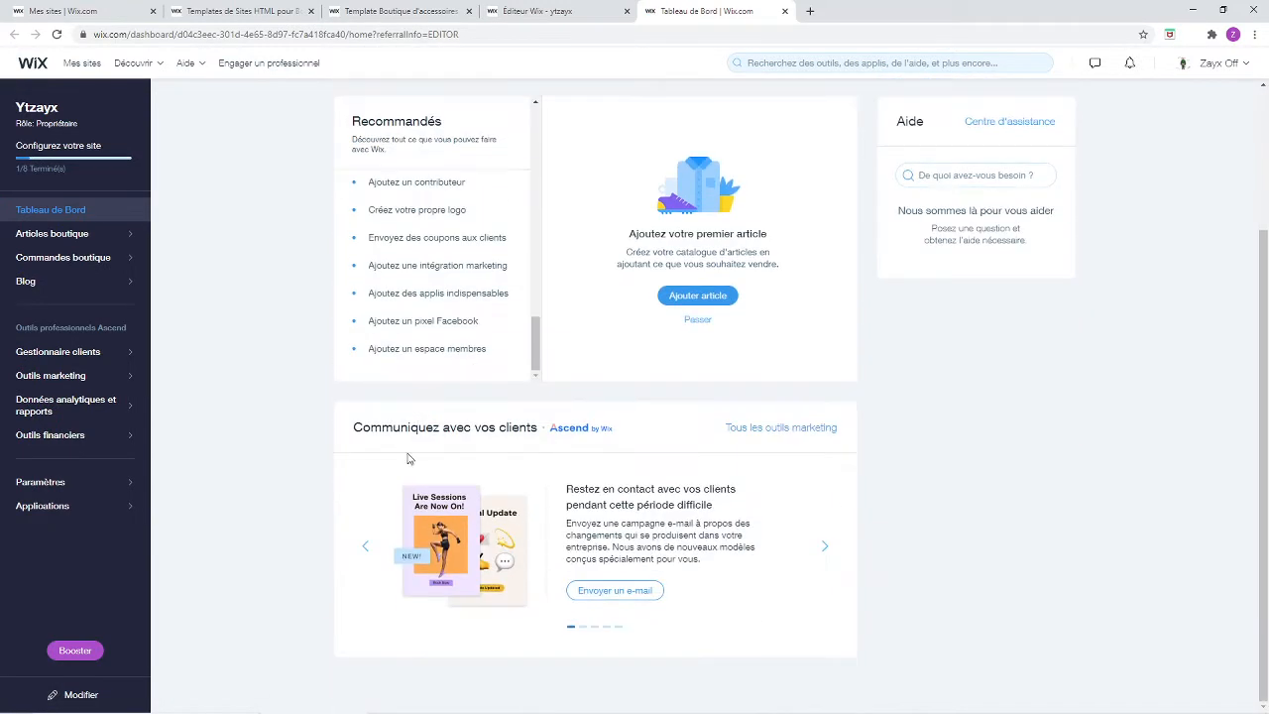
pyautogui.scroll(10, 436, 307)
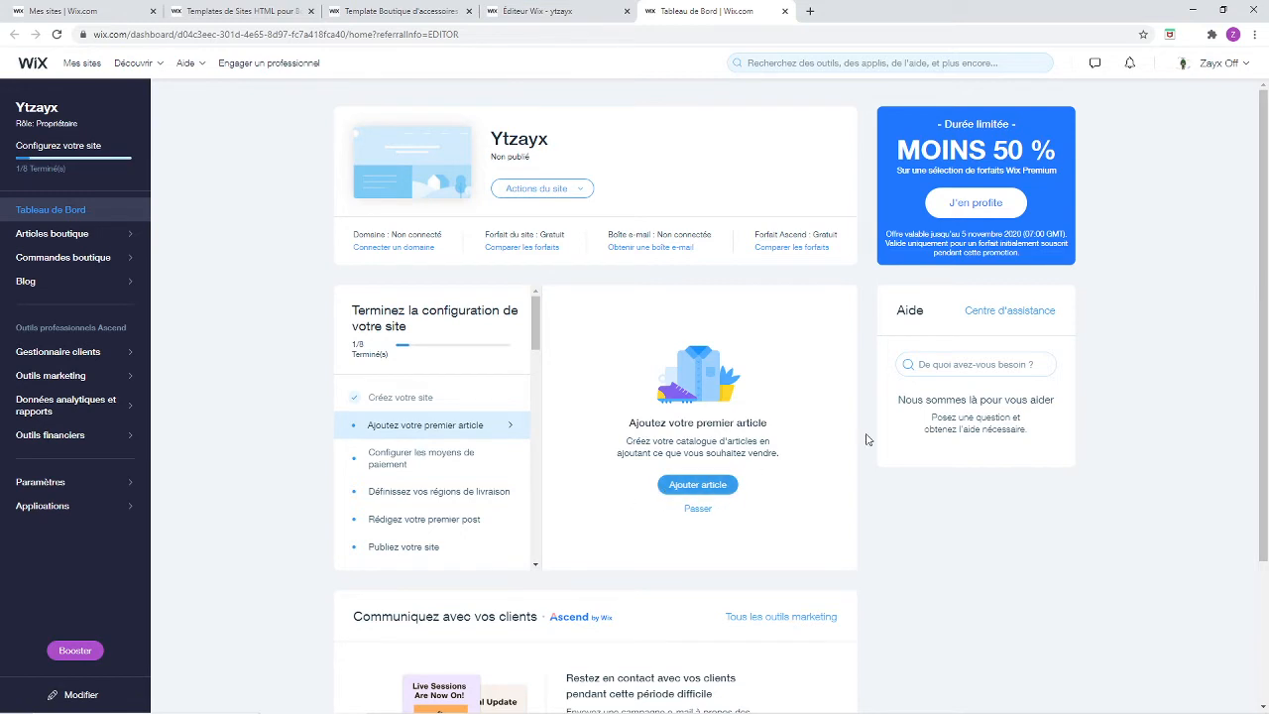
# Open the store's product list, look through the articles, and open the blue cap with SKU 0001 for editing
pyautogui.moveTo(104, 238)
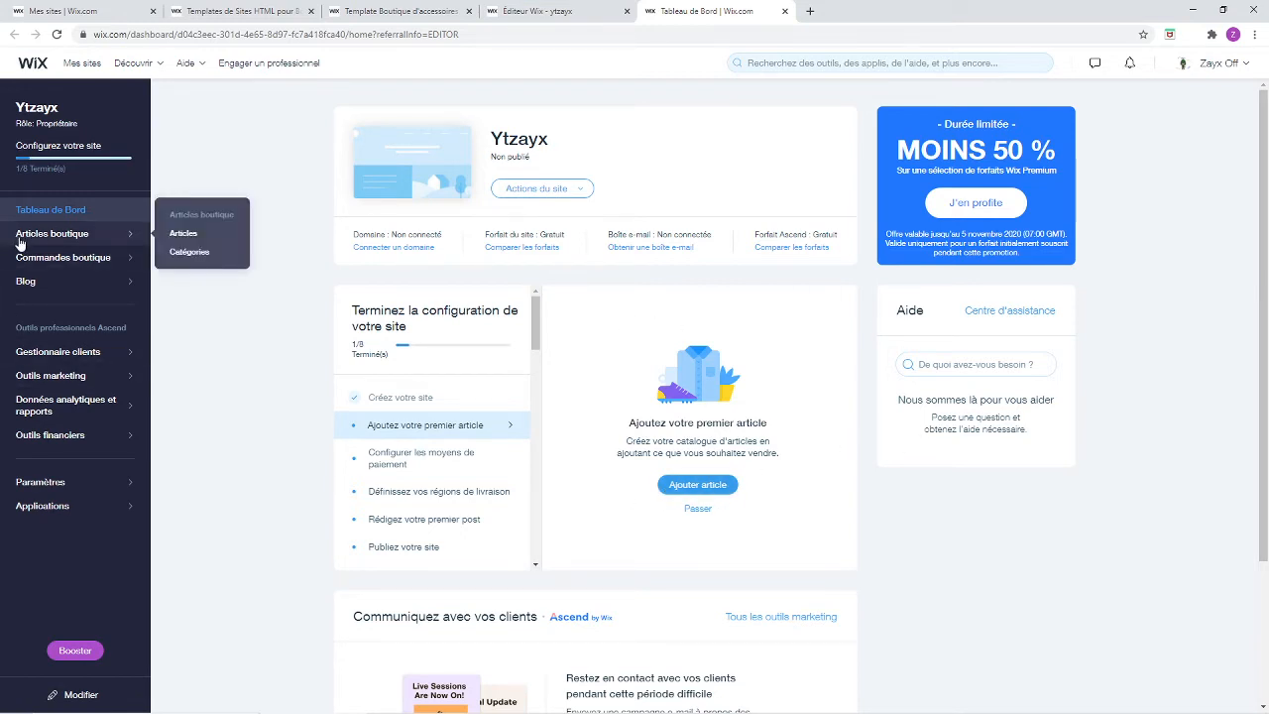
pyautogui.click(168, 235)
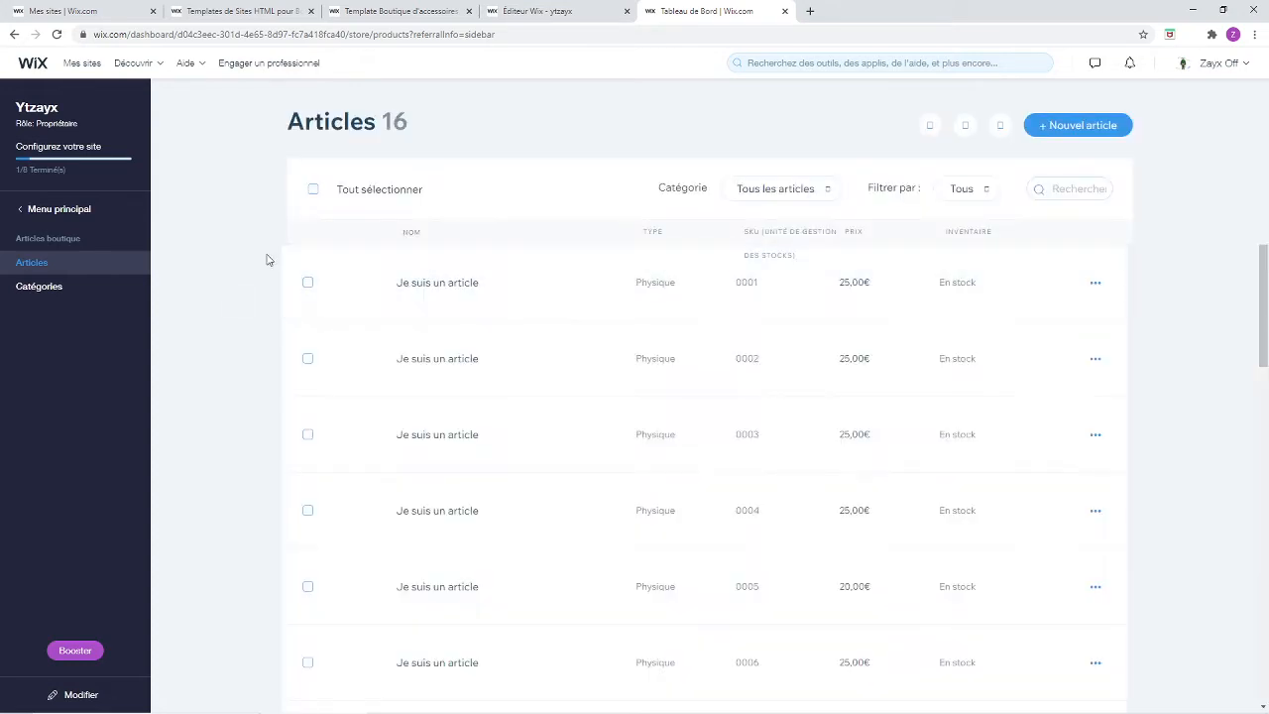
pyautogui.scroll(-6, 569, 293)
pyautogui.scroll(7, 568, 301)
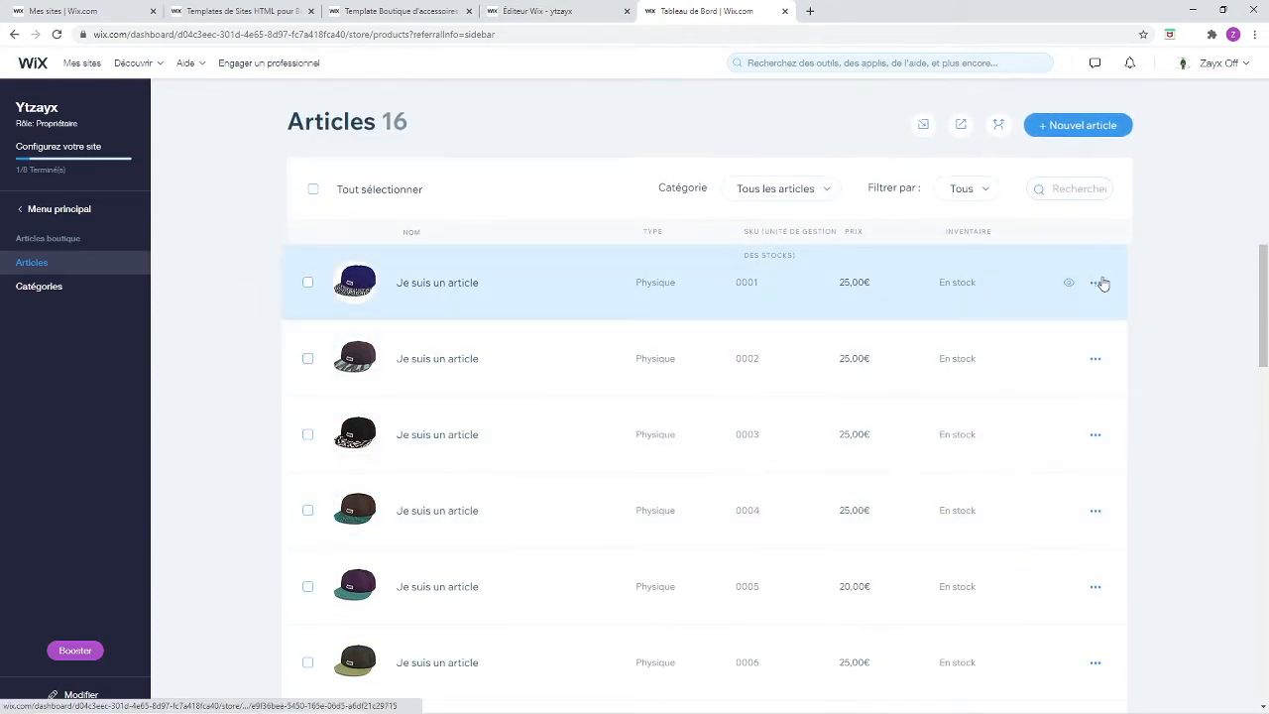
pyautogui.click(1096, 284)
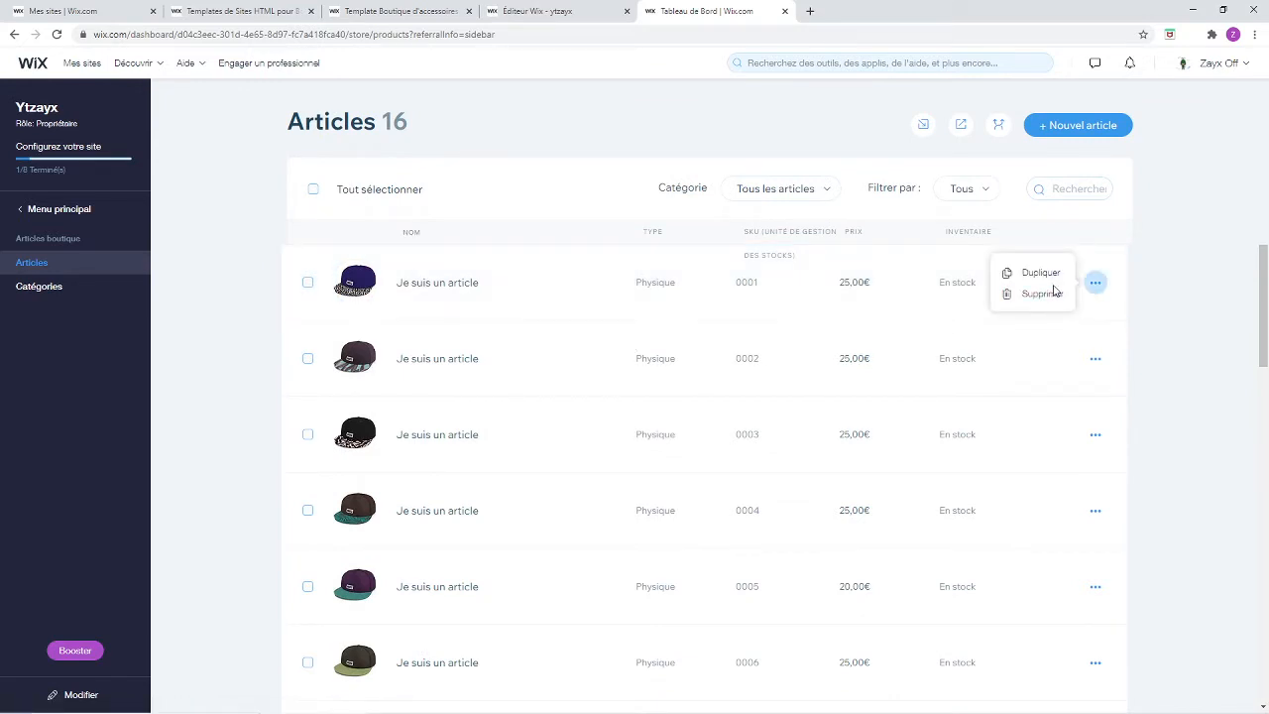
pyautogui.click(470, 321)
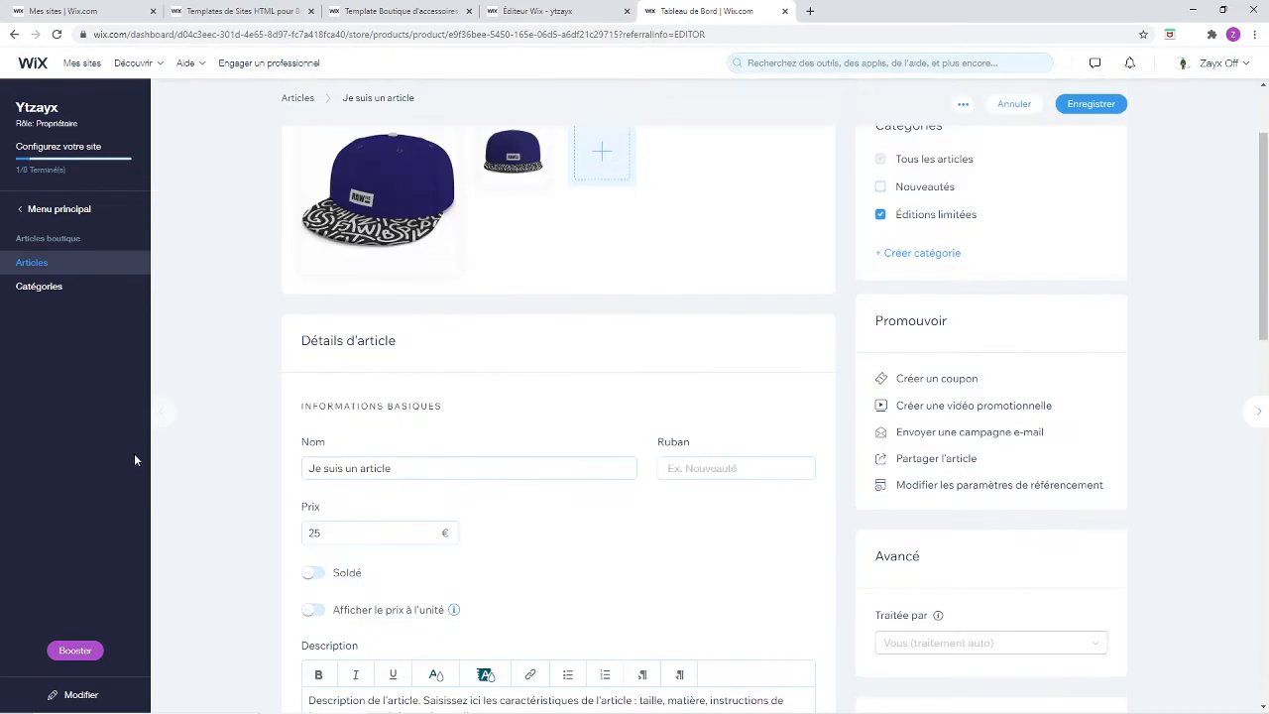
# Review the cap's description, options and inventory settings, save the article and dismiss the setup progress message
pyautogui.scroll(-3, 335, 524)
pyautogui.scroll(-2, 387, 595)
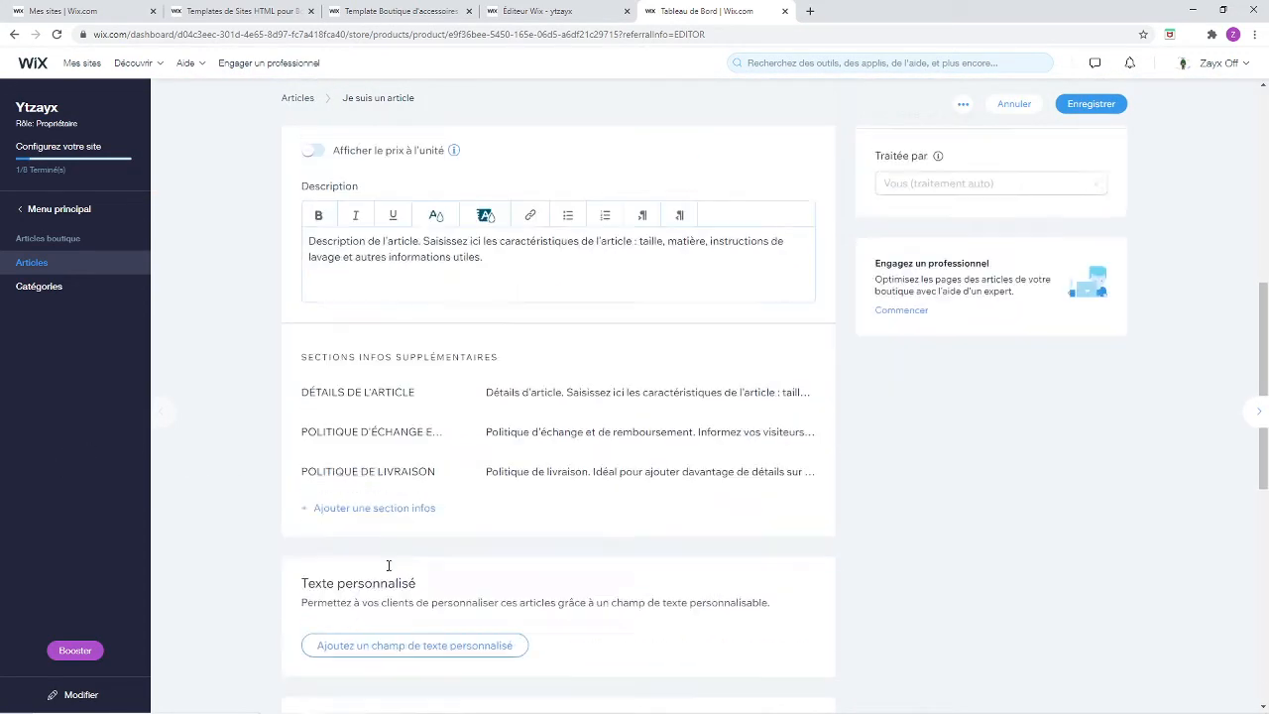
pyautogui.scroll(2, 496, 496)
pyautogui.scroll(-6, 419, 538)
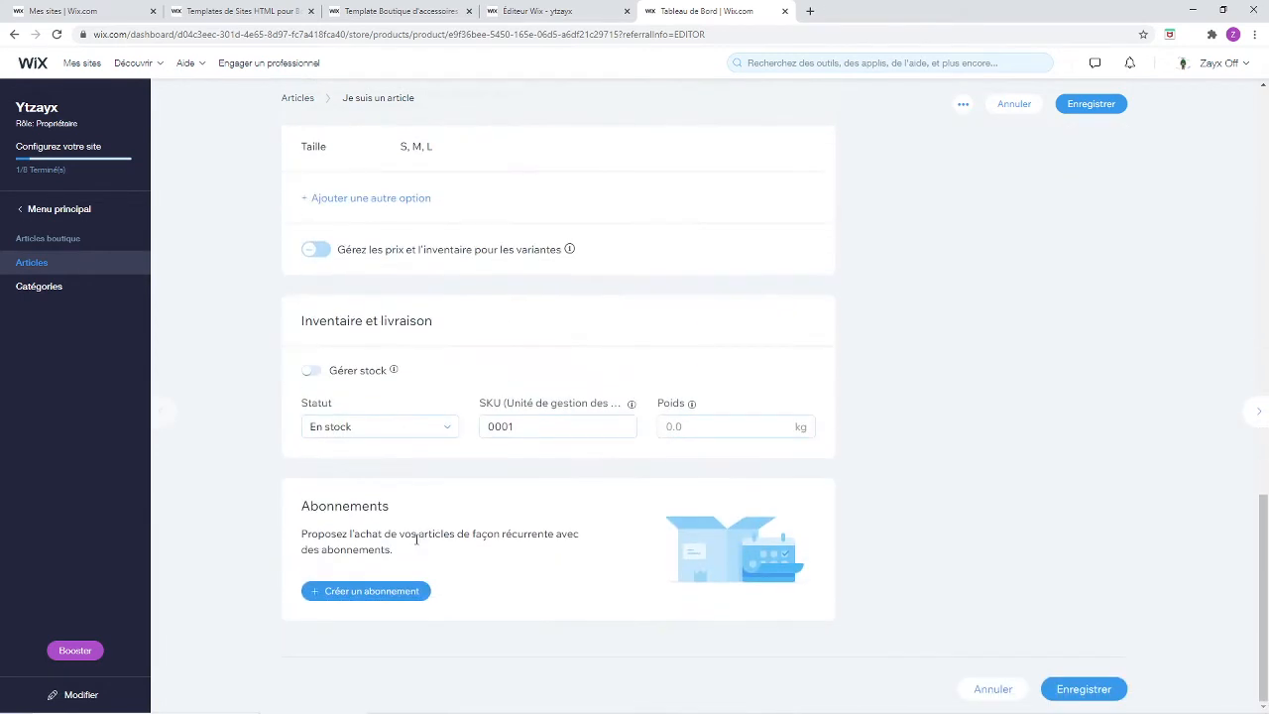
pyautogui.click(1087, 686)
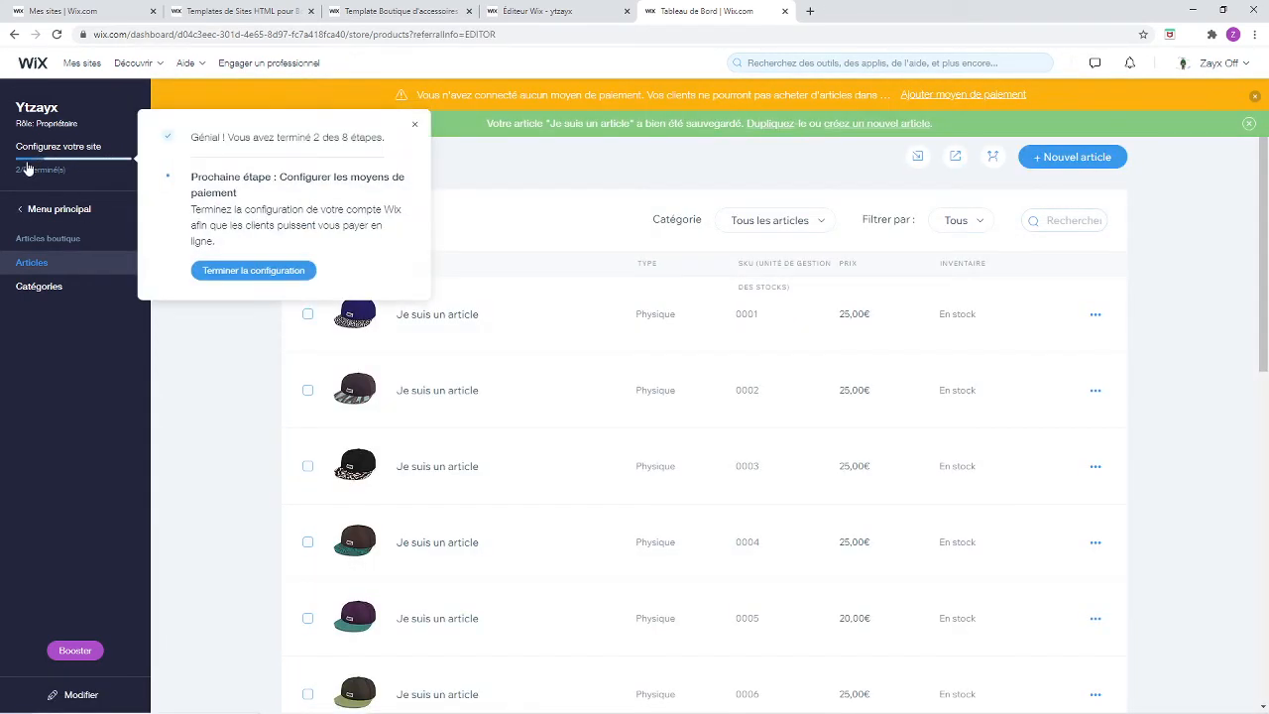
pyautogui.click(413, 125)
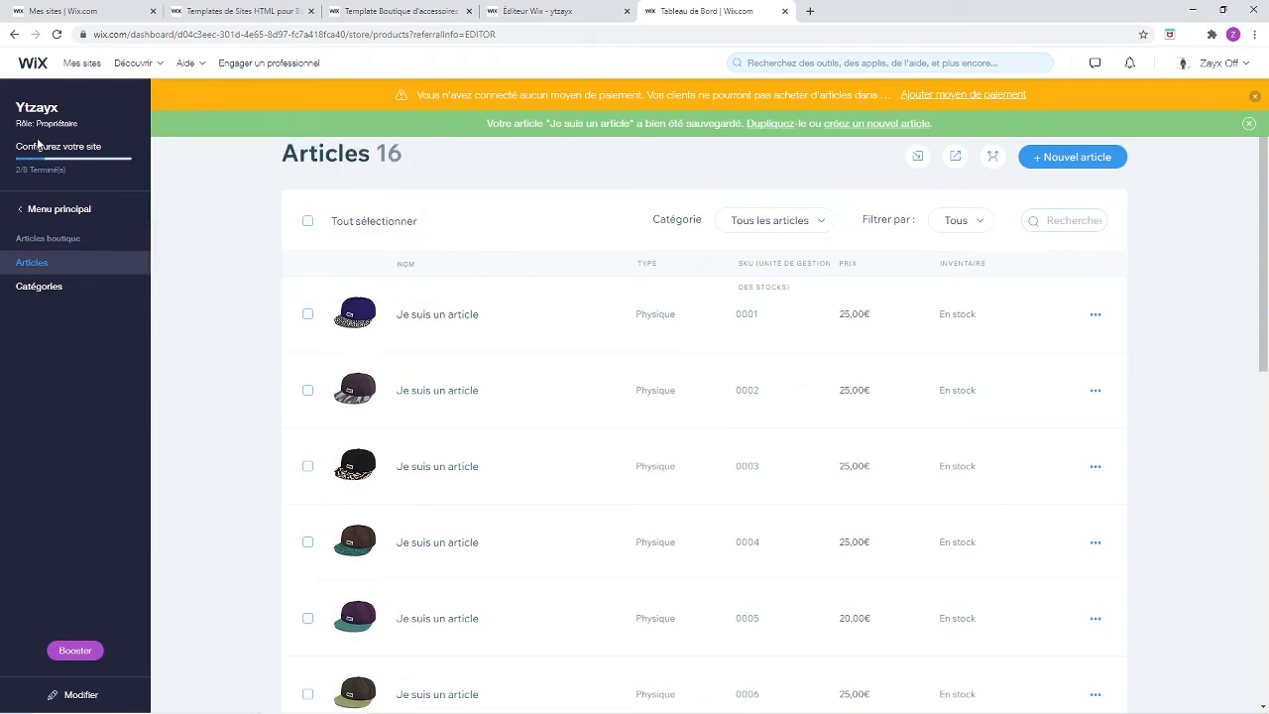
# Open the payment method setup and select manual payments along with PayPal and credit/debit cards
pyautogui.click(979, 96)
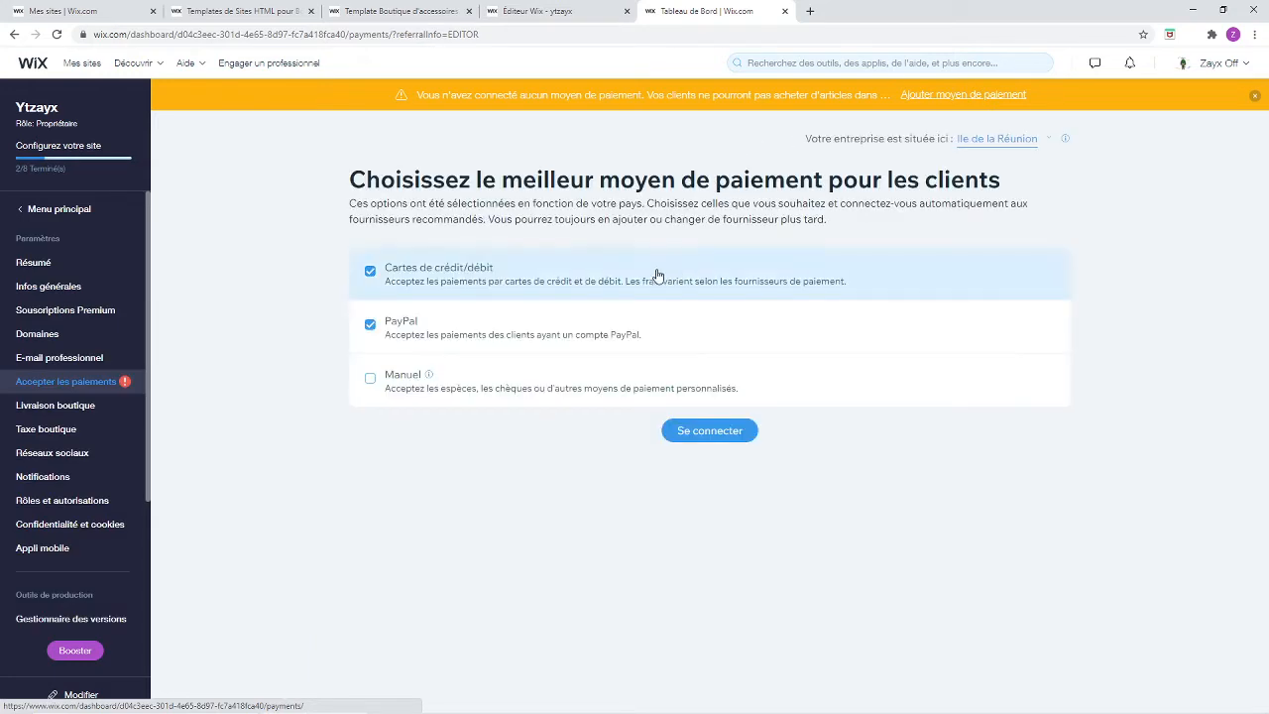
pyautogui.moveTo(384, 261); pyautogui.dragTo(373, 289)
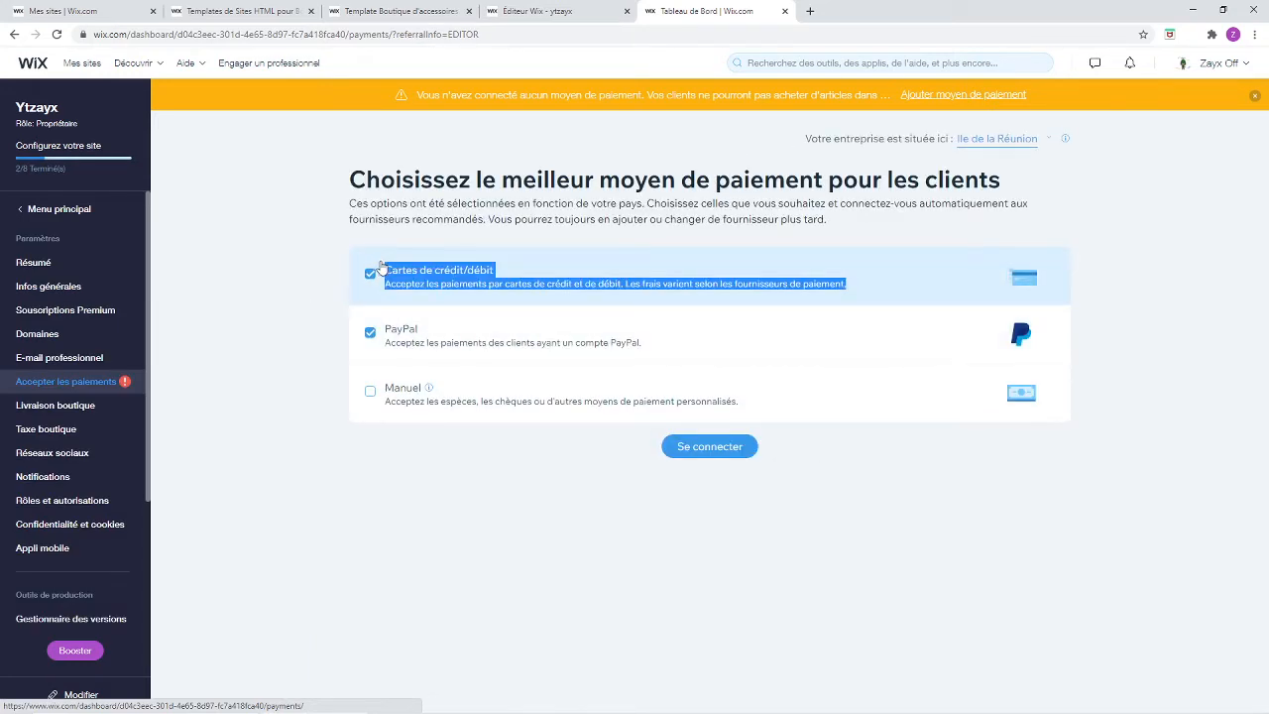
pyautogui.click(368, 276)
pyautogui.click(369, 332)
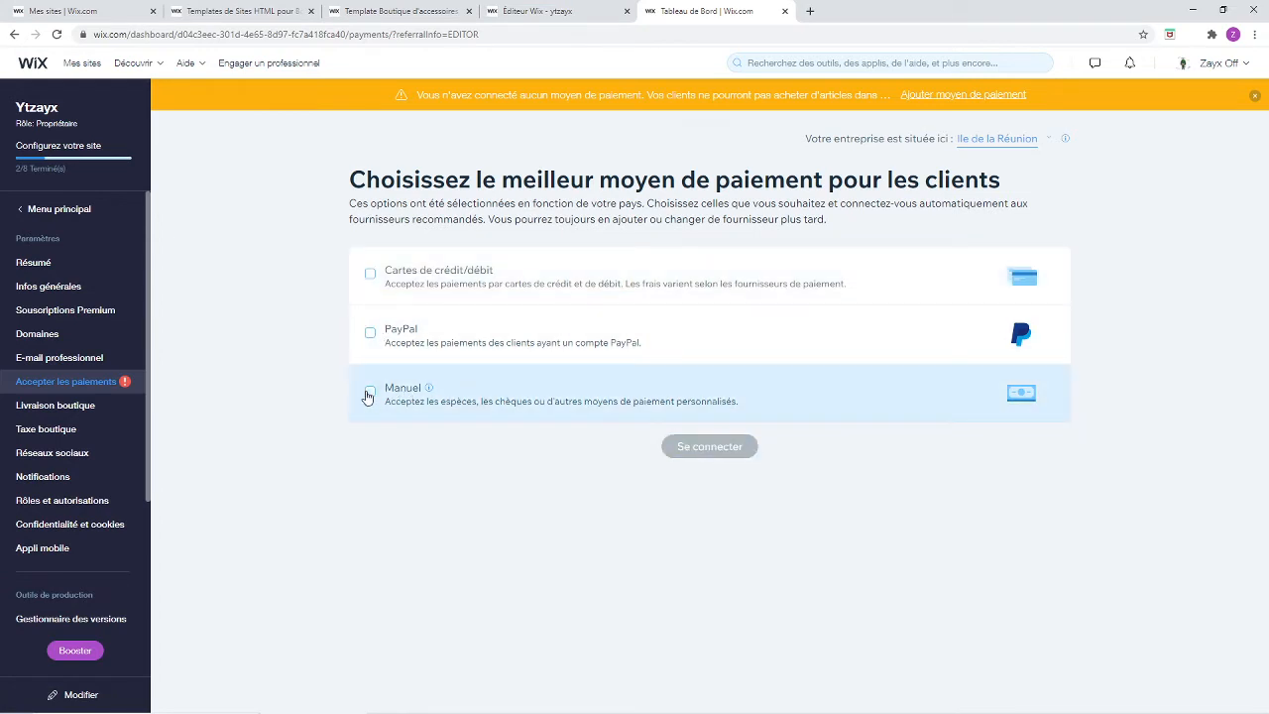
pyautogui.click(371, 393)
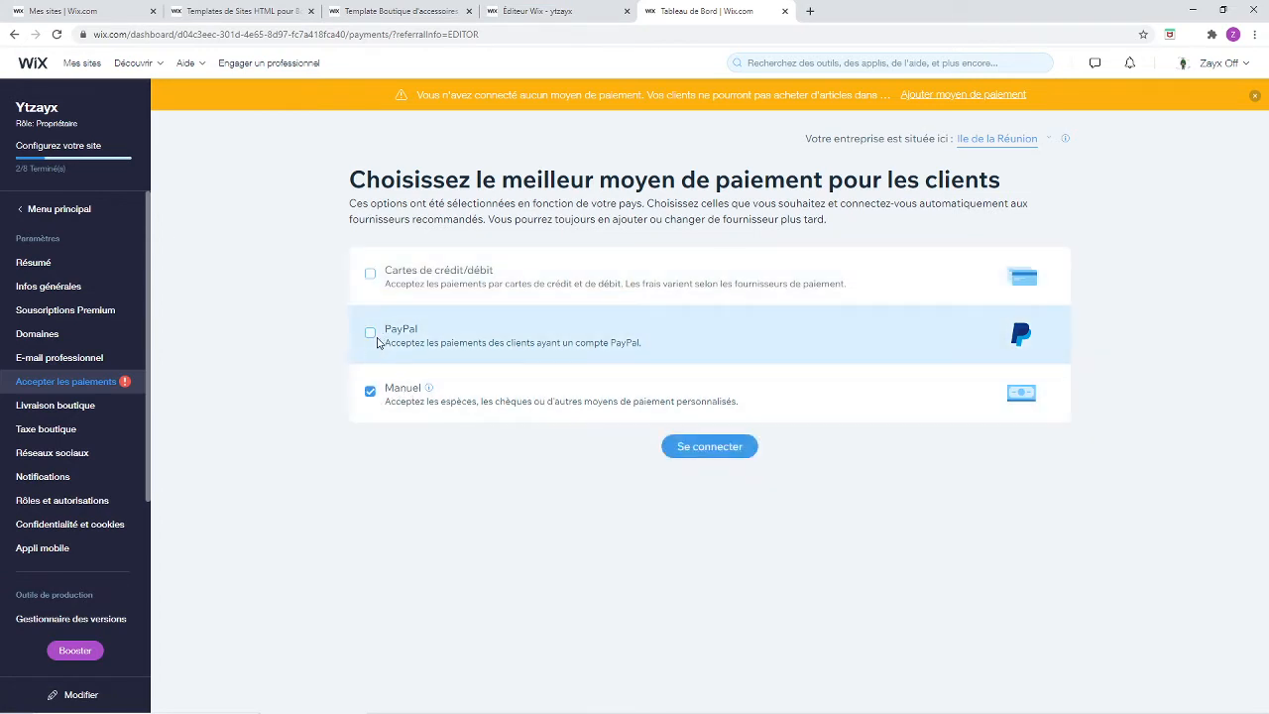
pyautogui.click(372, 332)
pyautogui.click(369, 273)
# Open the site's settings summary and review its entries from the plan and domain down to search engines and HTTPS
pyautogui.click(34, 261)
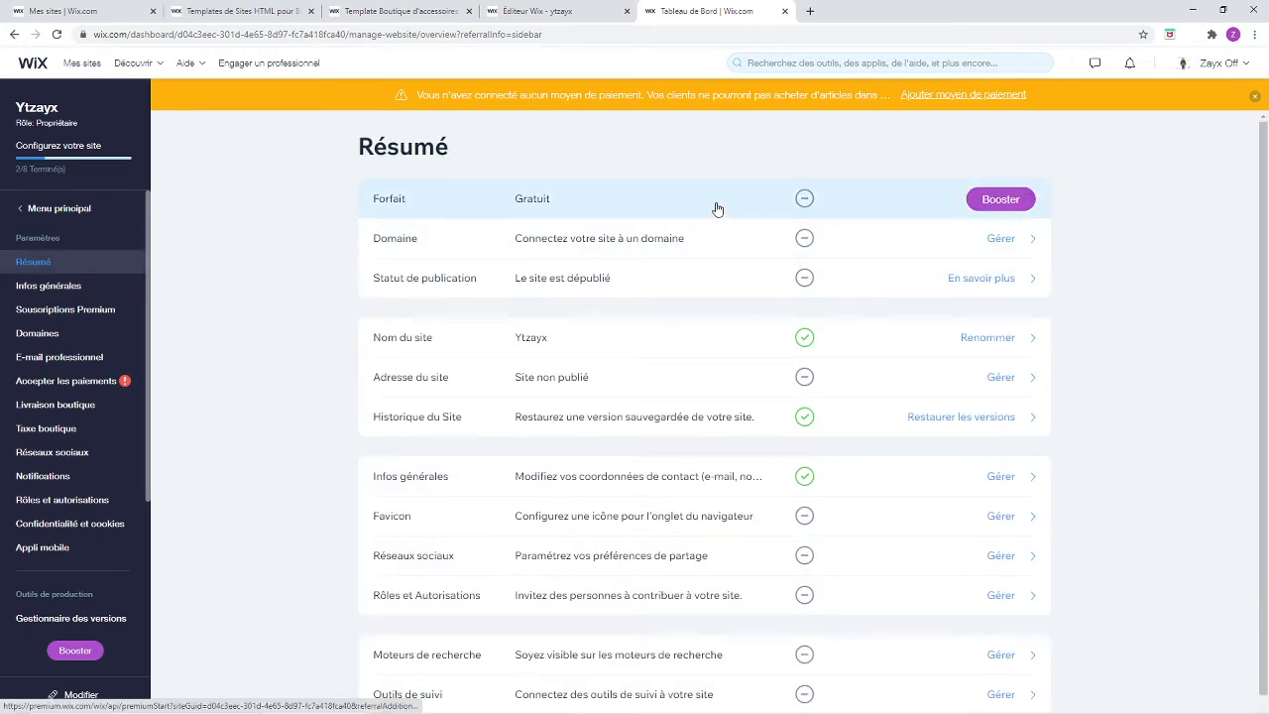
pyautogui.scroll(-1, 655, 213)
pyautogui.scroll(1, 595, 216)
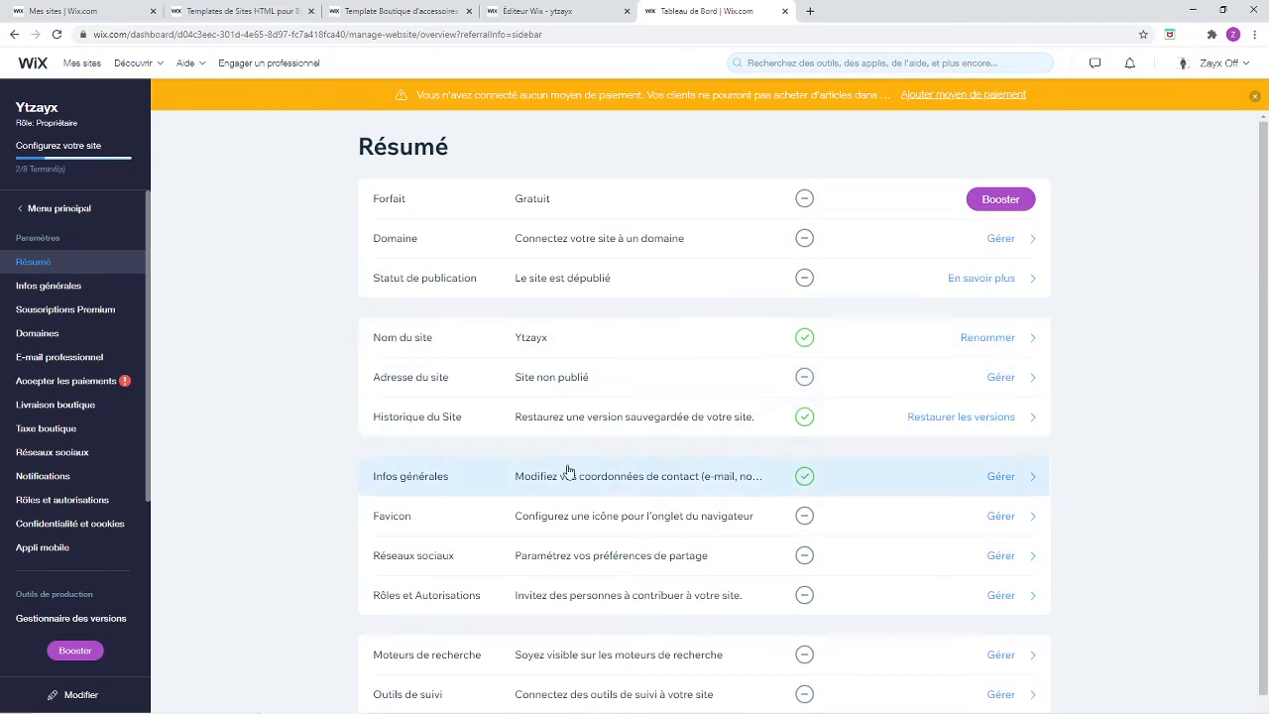
pyautogui.scroll(-1, 595, 500)
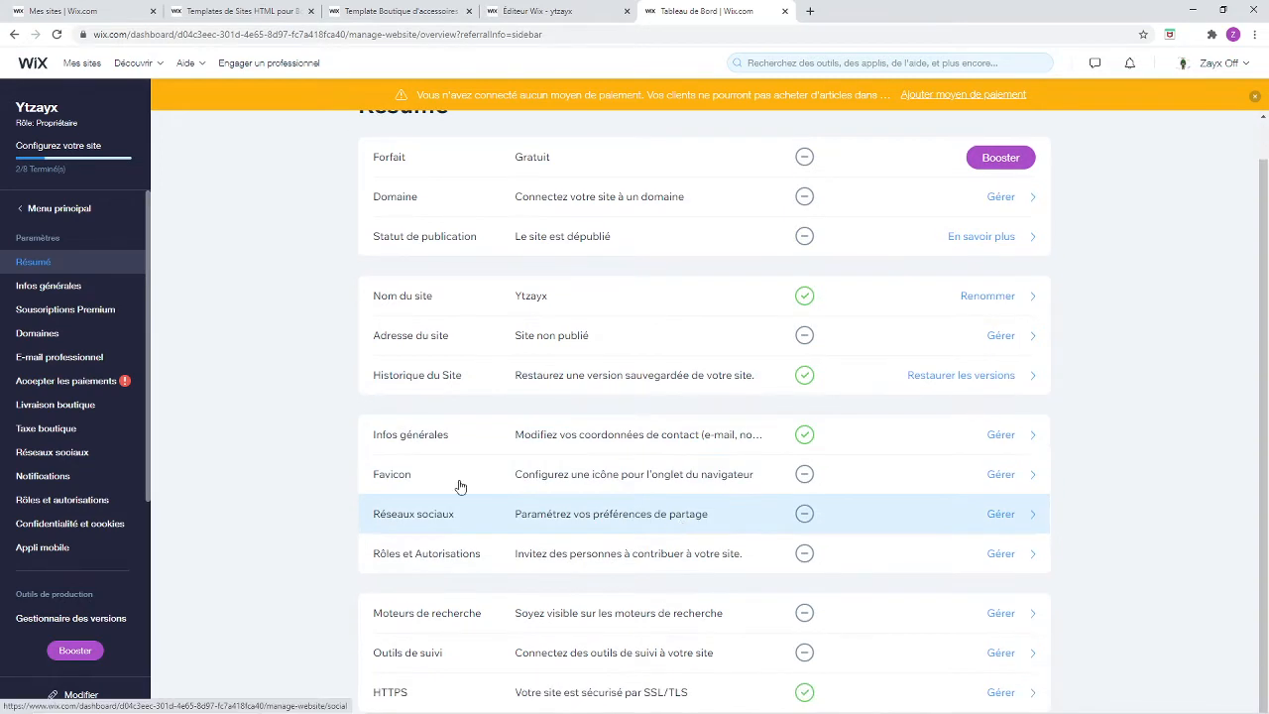
pyautogui.moveTo(125, 374)
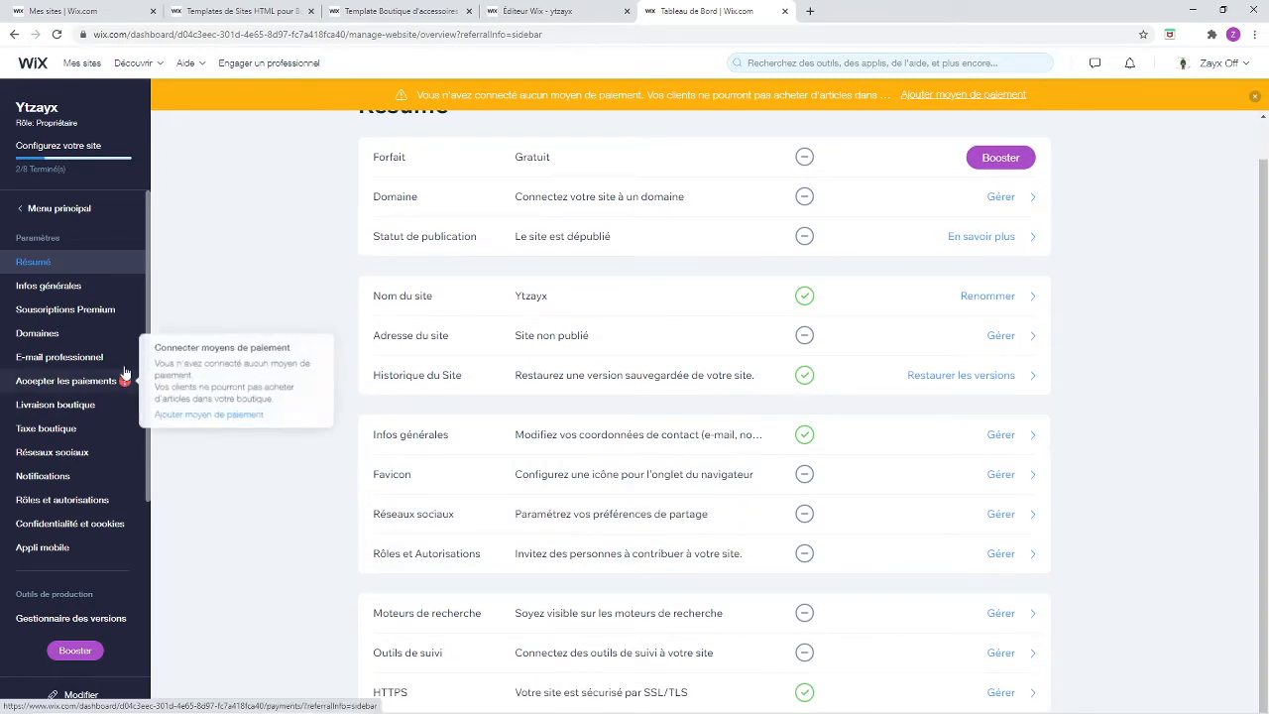
# Examine the site's general information, including contact details, basic info, favicon, location and regional settings
pyautogui.click(95, 286)
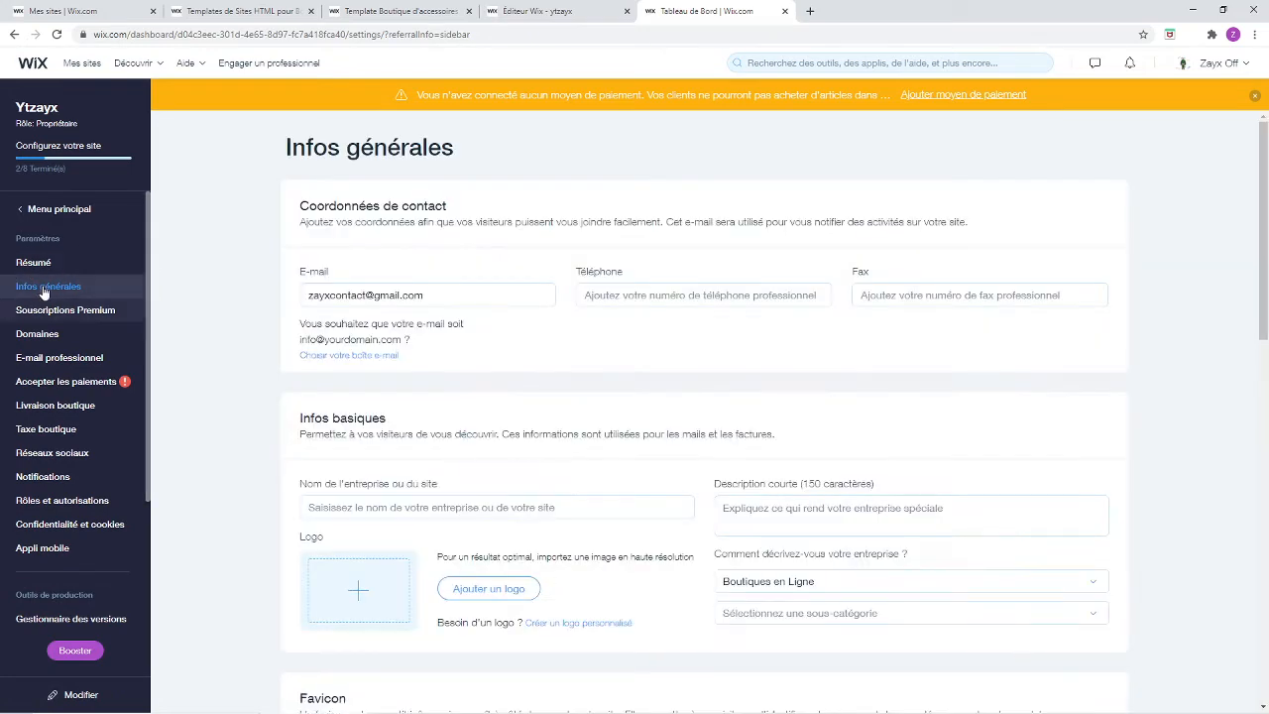
pyautogui.click(449, 296)
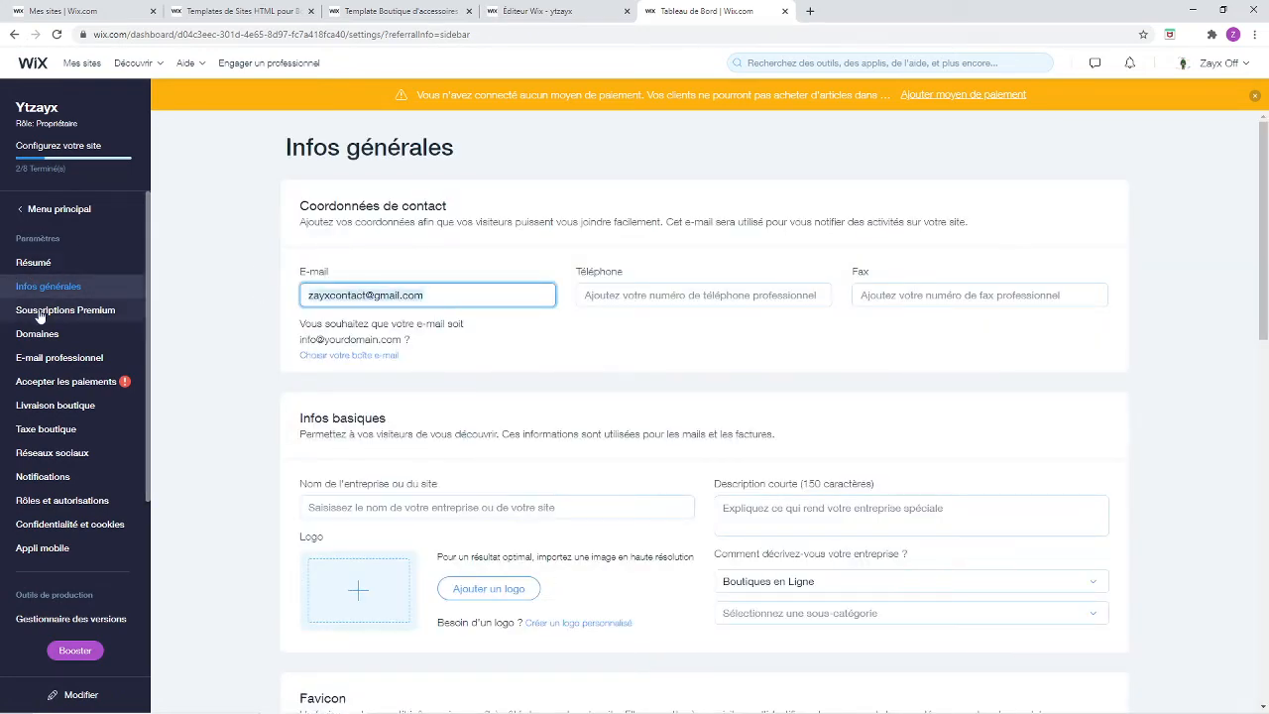
pyautogui.scroll(-2, 457, 337)
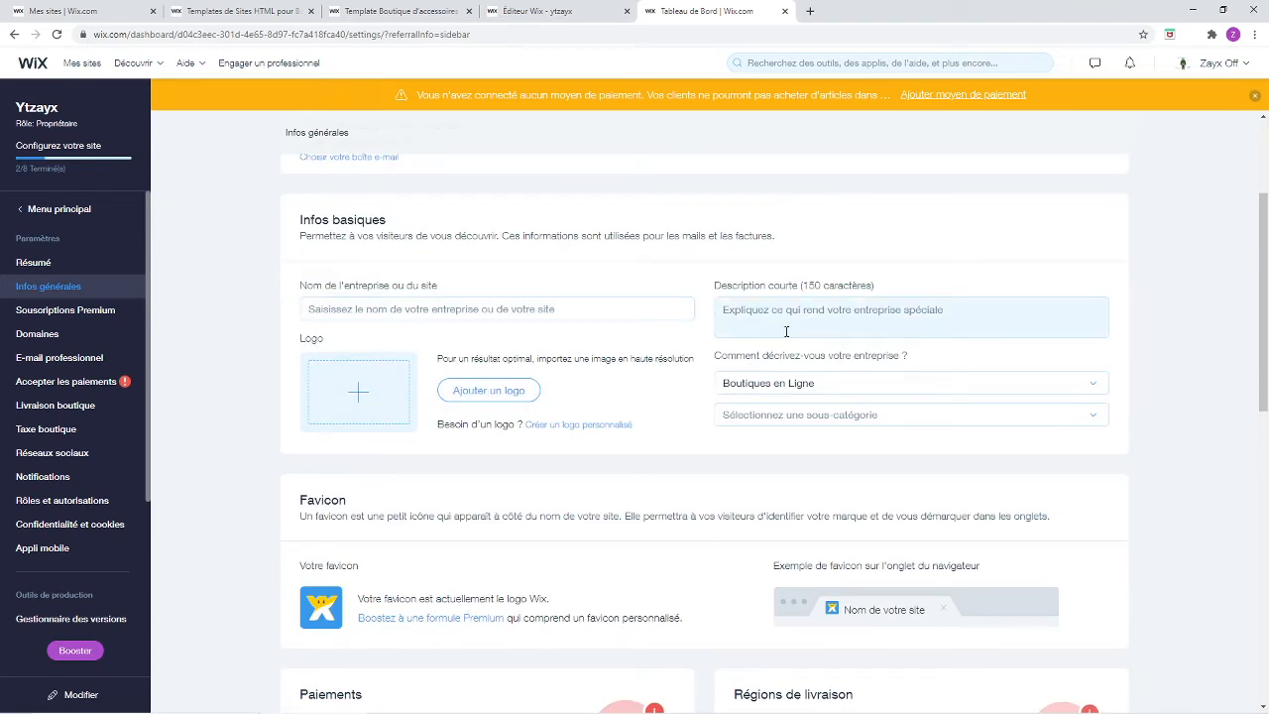
pyautogui.scroll(-2, 746, 403)
pyautogui.scroll(-4, 746, 402)
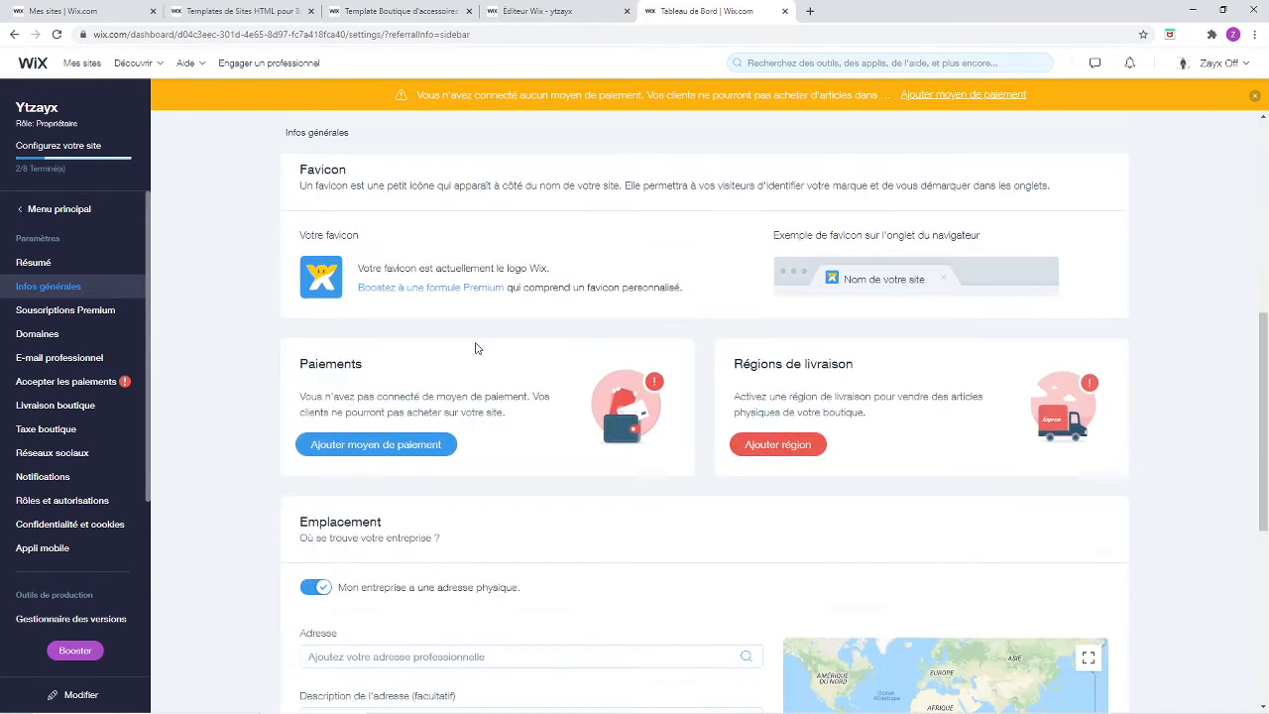
pyautogui.scroll(-1, 446, 383)
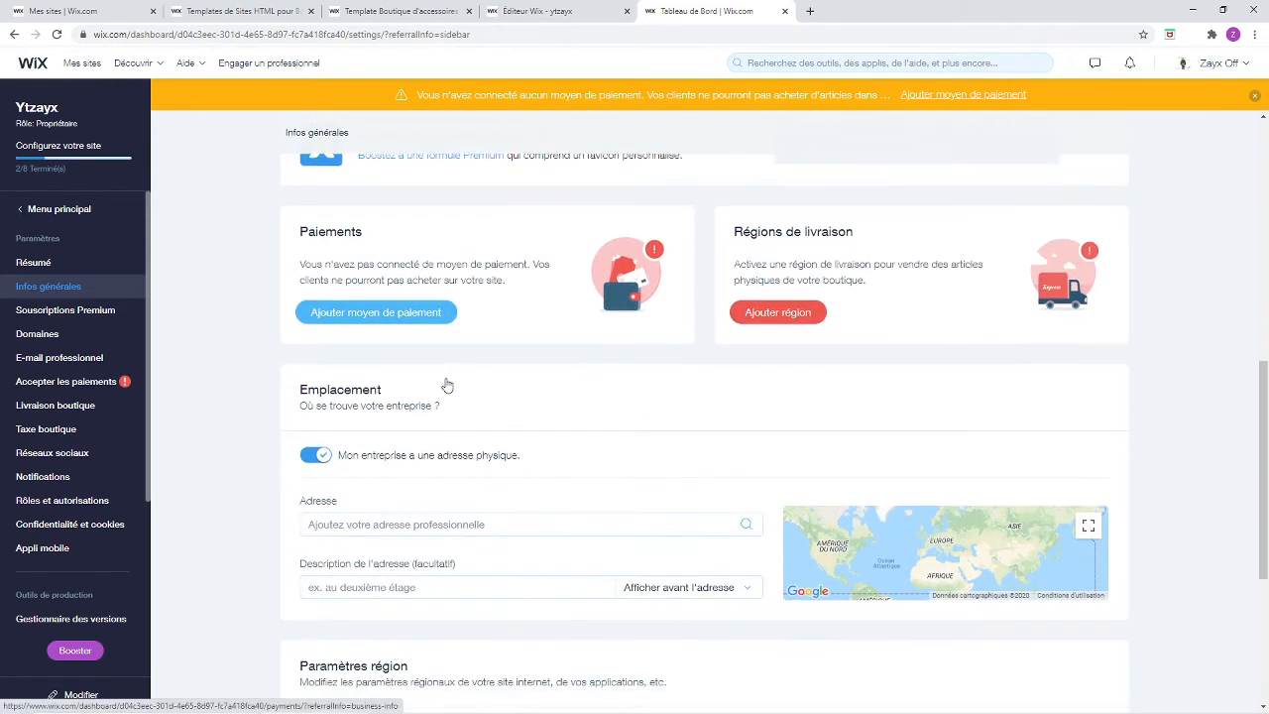
pyautogui.scroll(-1, 443, 387)
pyautogui.scroll(-4, 443, 387)
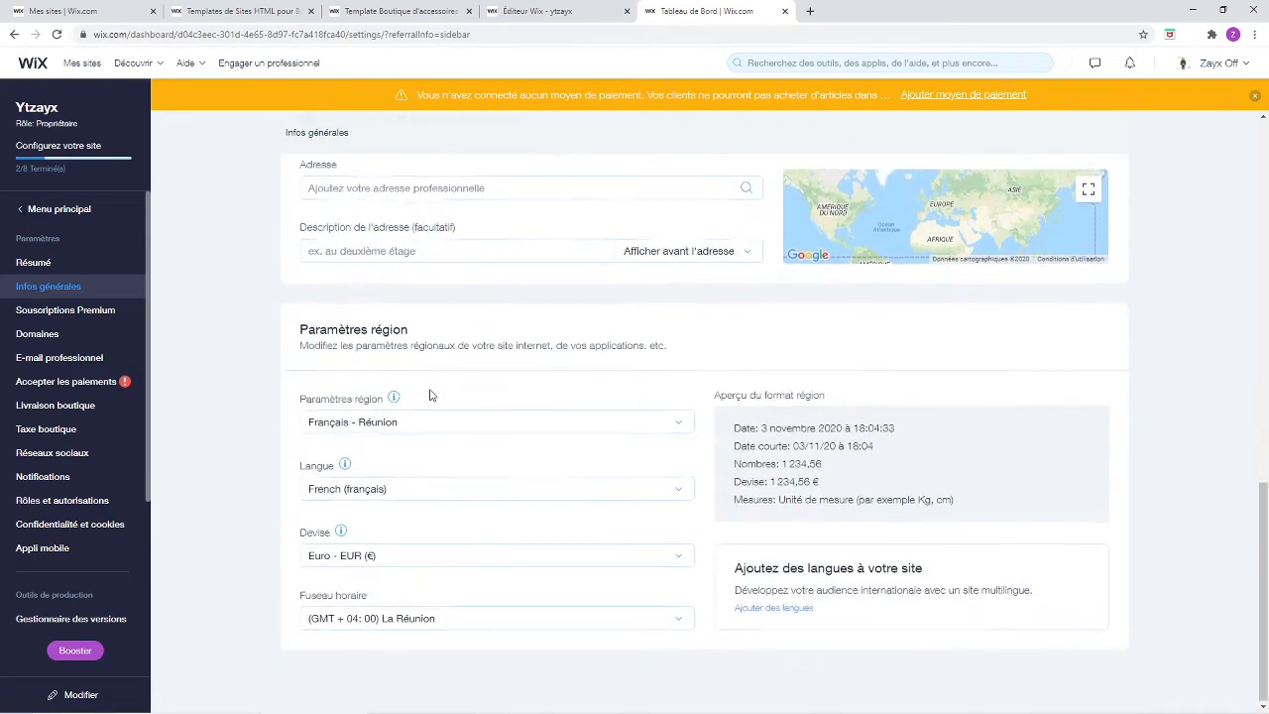
pyautogui.scroll(4, 406, 449)
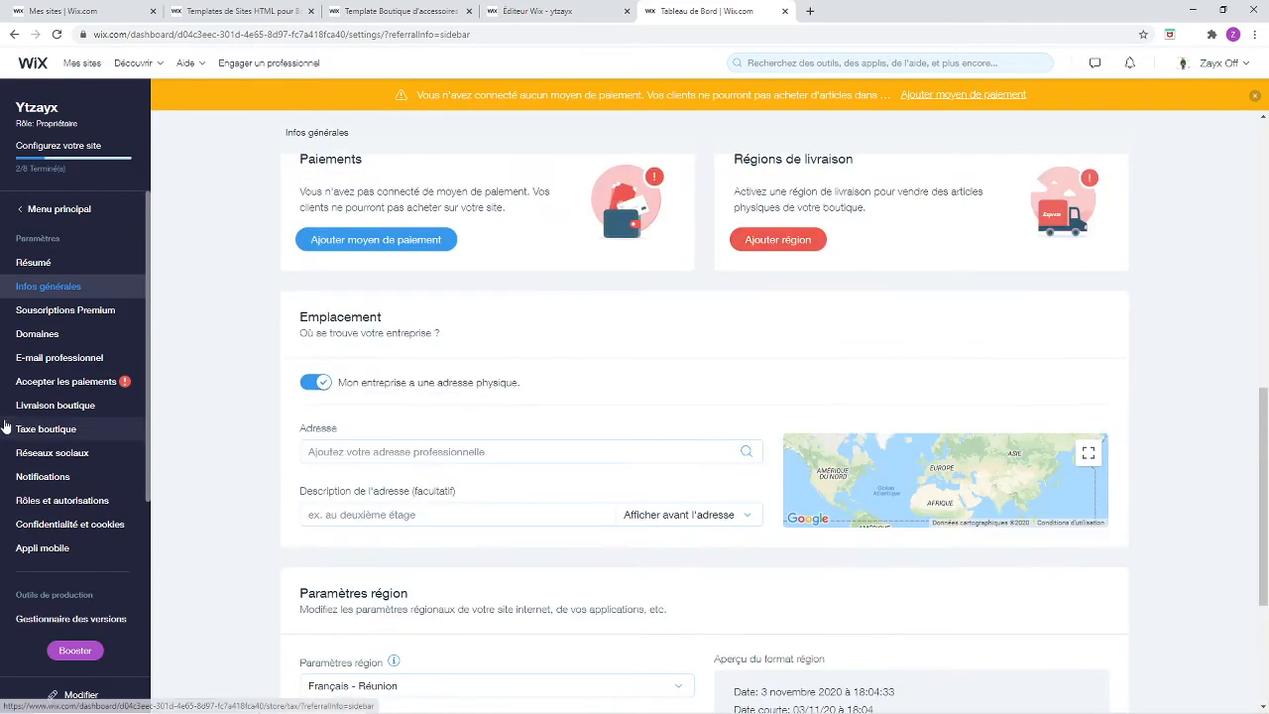
# Look at the settings pages for Premium subscriptions, domains and business e-mail
pyautogui.click(51, 305)
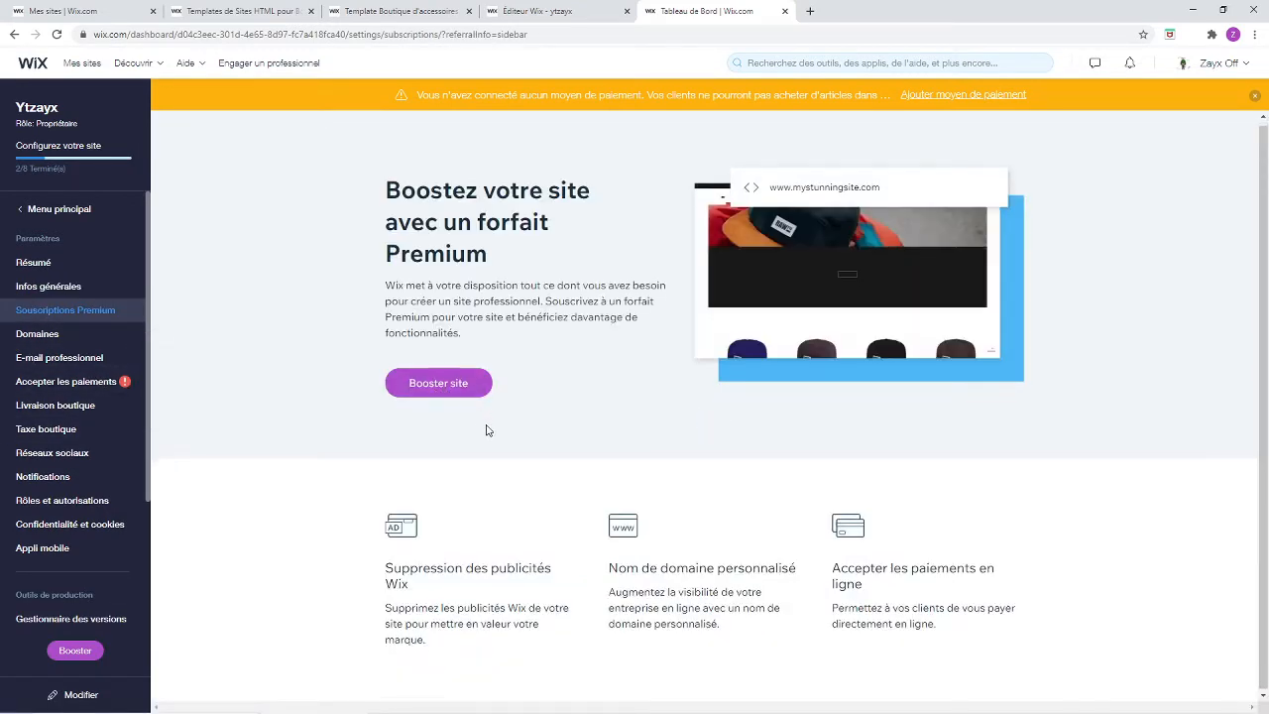
pyautogui.click(38, 334)
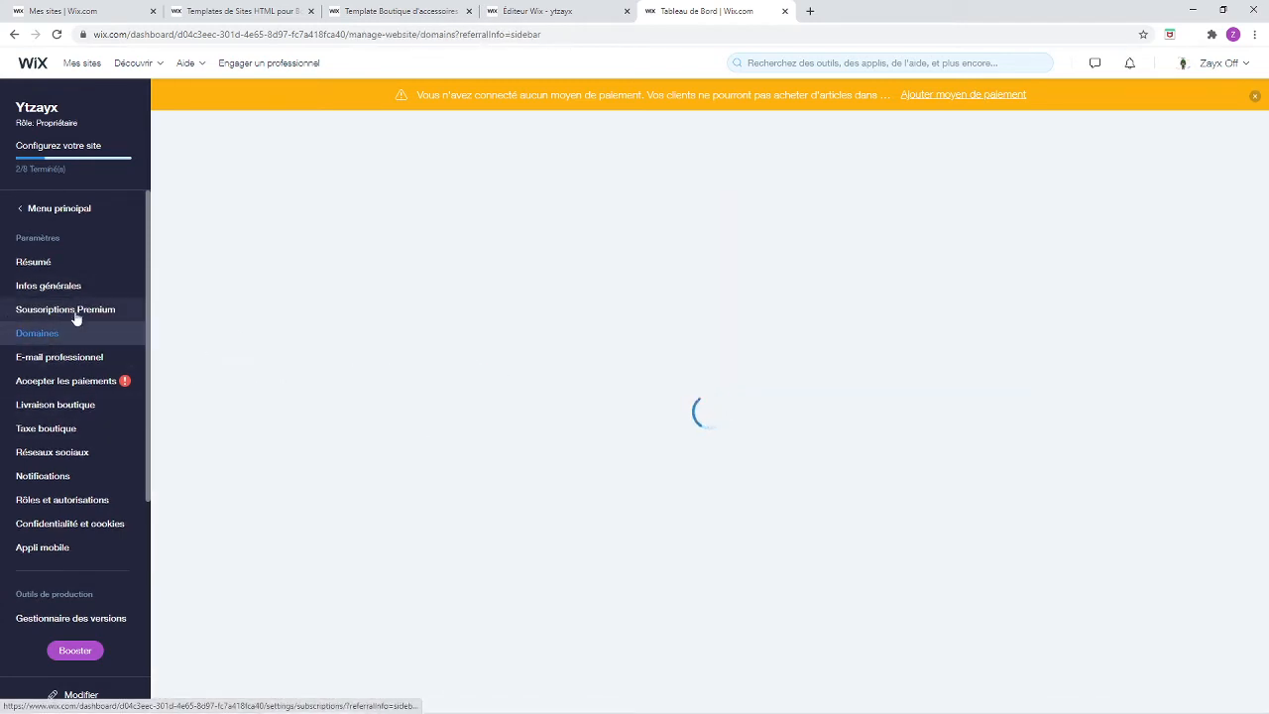
pyautogui.click(98, 358)
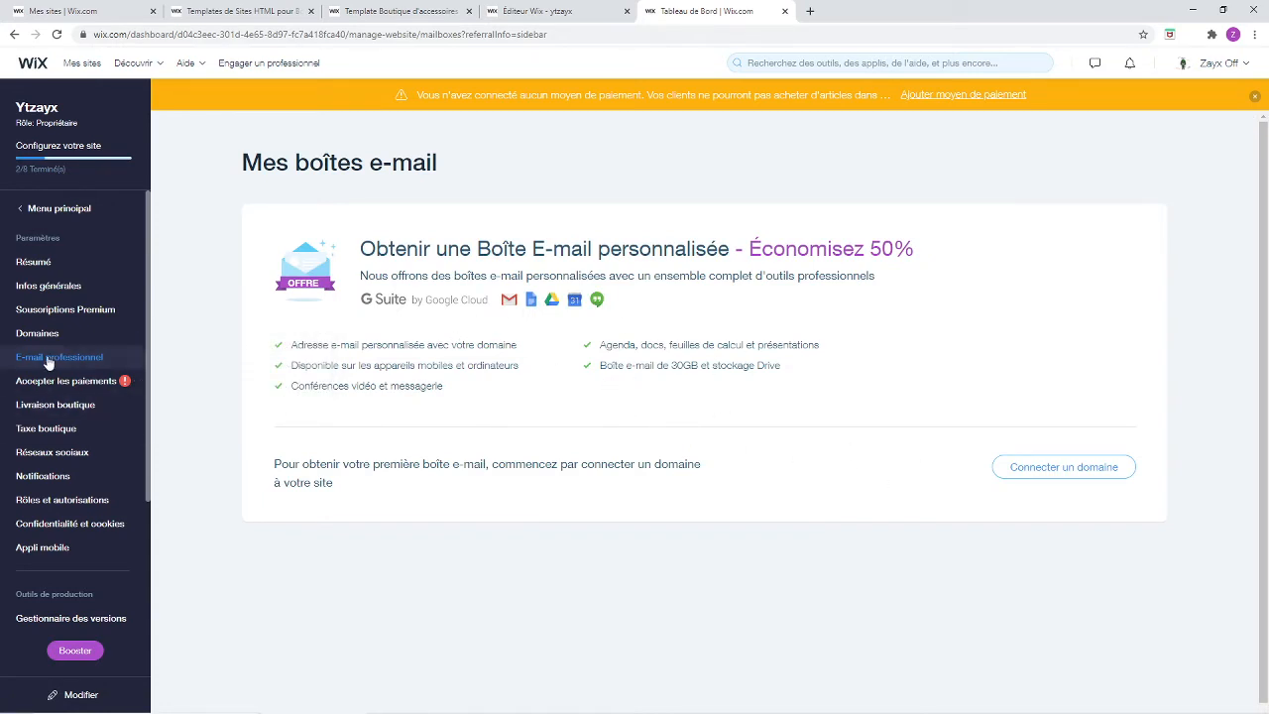
# Open the store's shipping settings and add a new shipping region with France as its destination
pyautogui.click(84, 409)
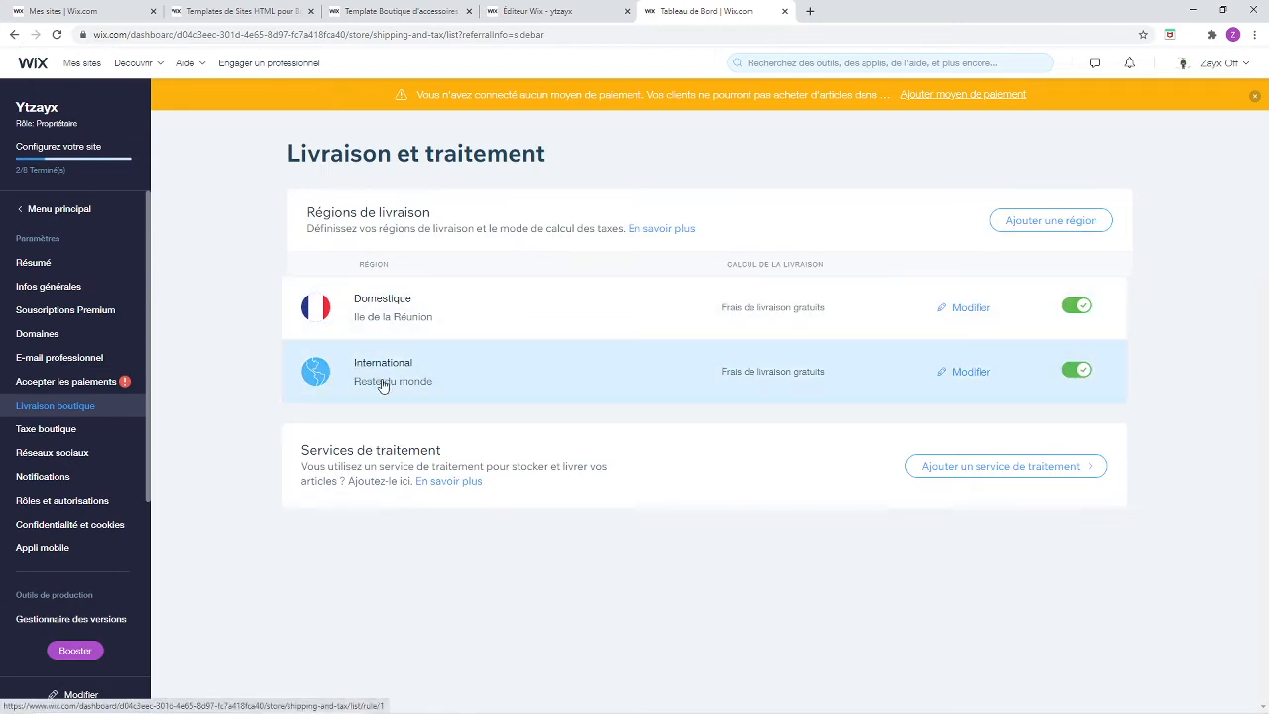
pyautogui.click(1004, 220)
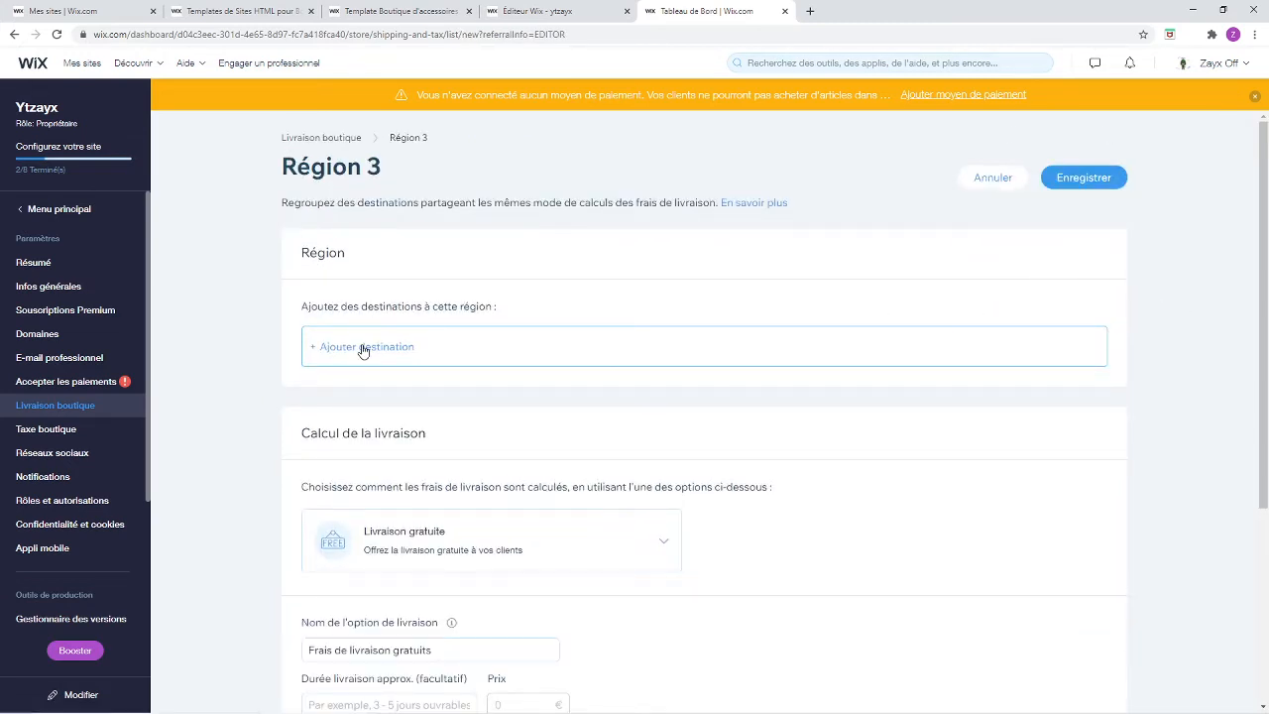
pyautogui.click(363, 350)
pyautogui.scroll(-5, 362, 456)
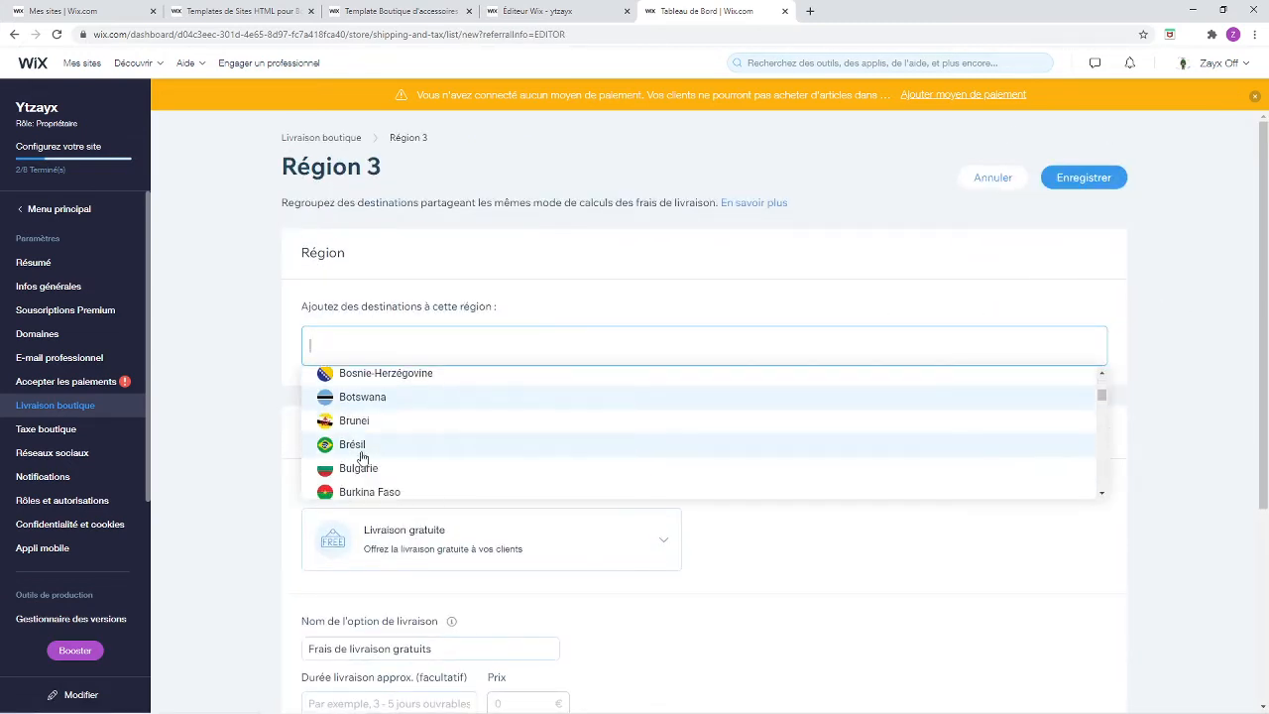
pyautogui.scroll(-15, 362, 456)
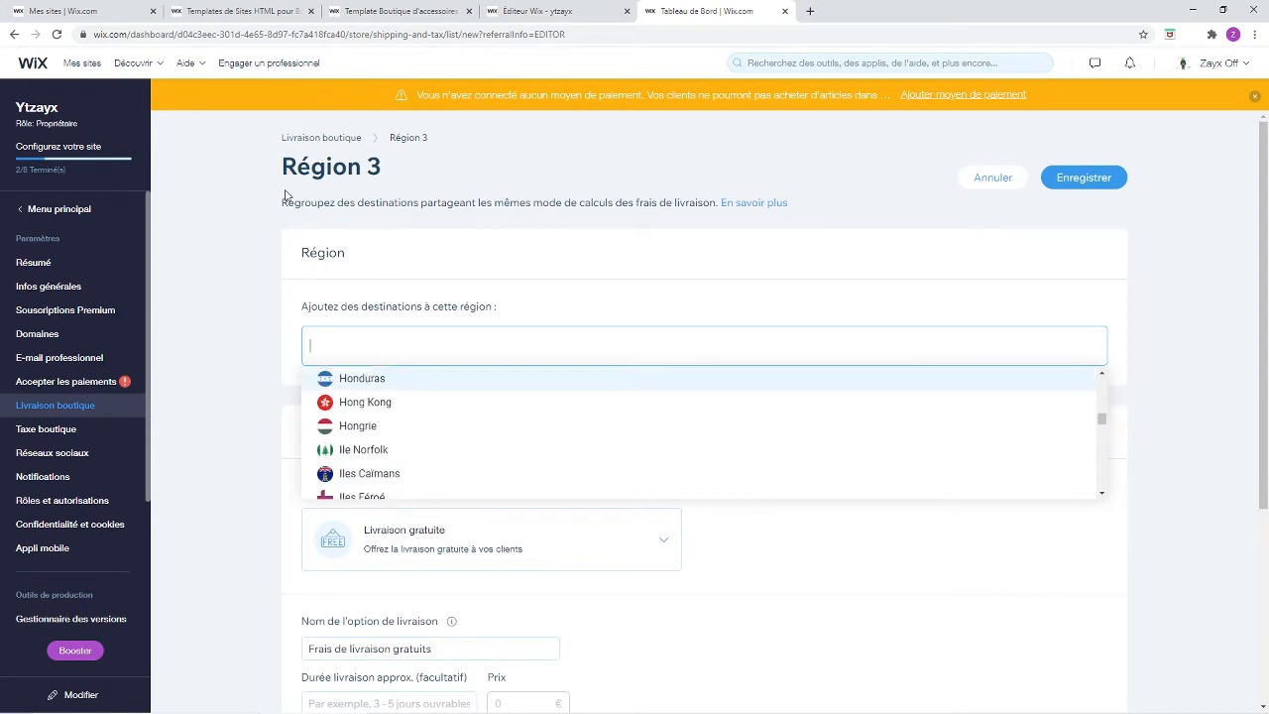
pyautogui.write('fra')
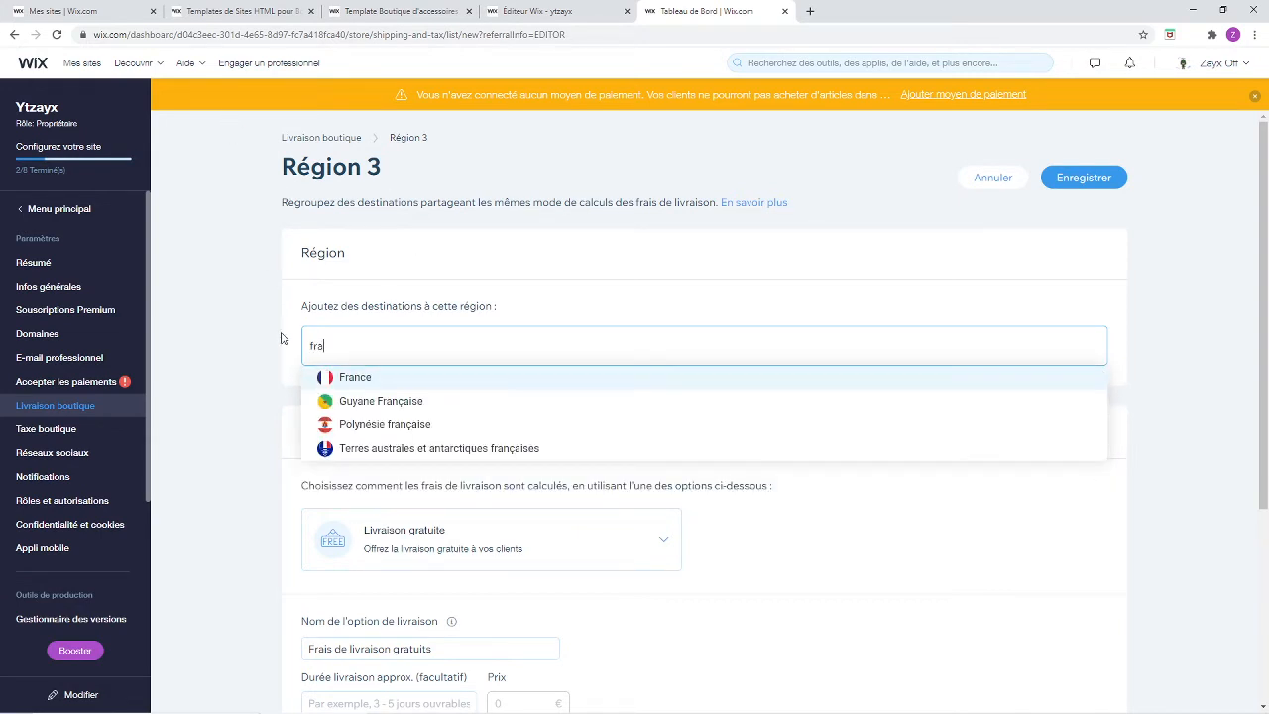
pyautogui.click(359, 380)
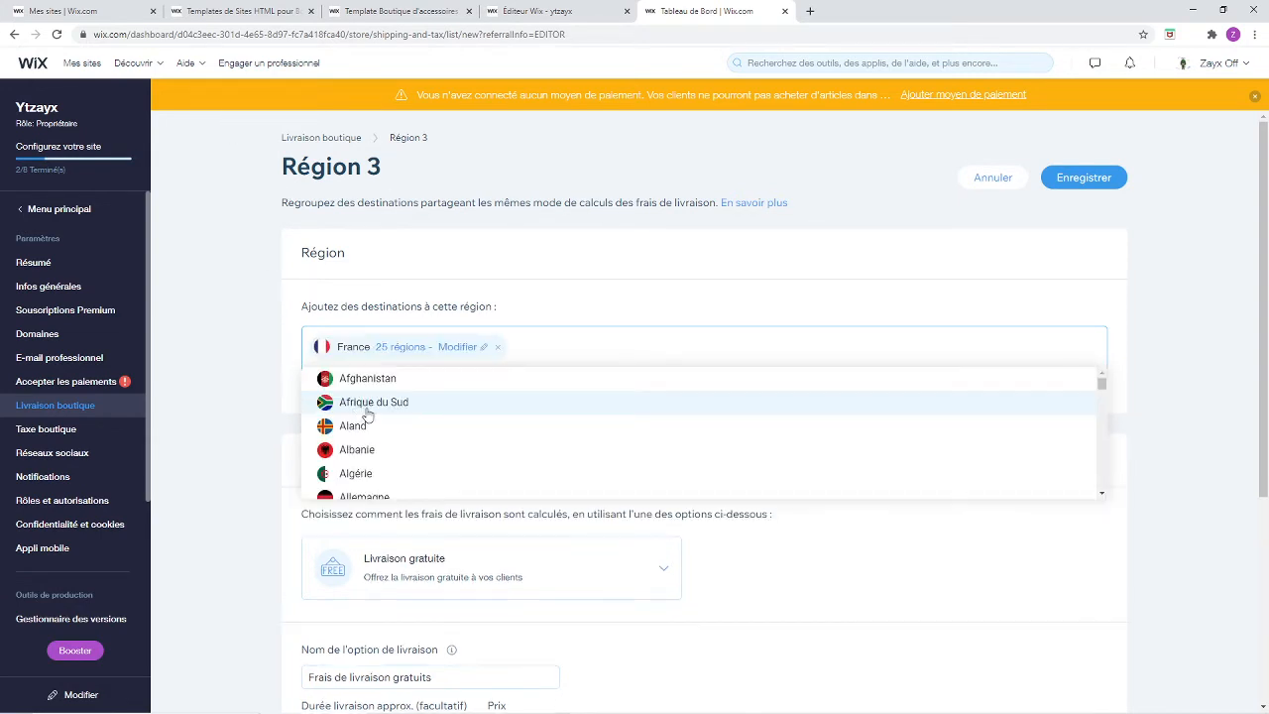
pyautogui.click(212, 410)
# Set the new region's shipping calculation to Frais fixes with a price of 10 €
pyautogui.scroll(-2, 476, 425)
pyautogui.click(456, 422)
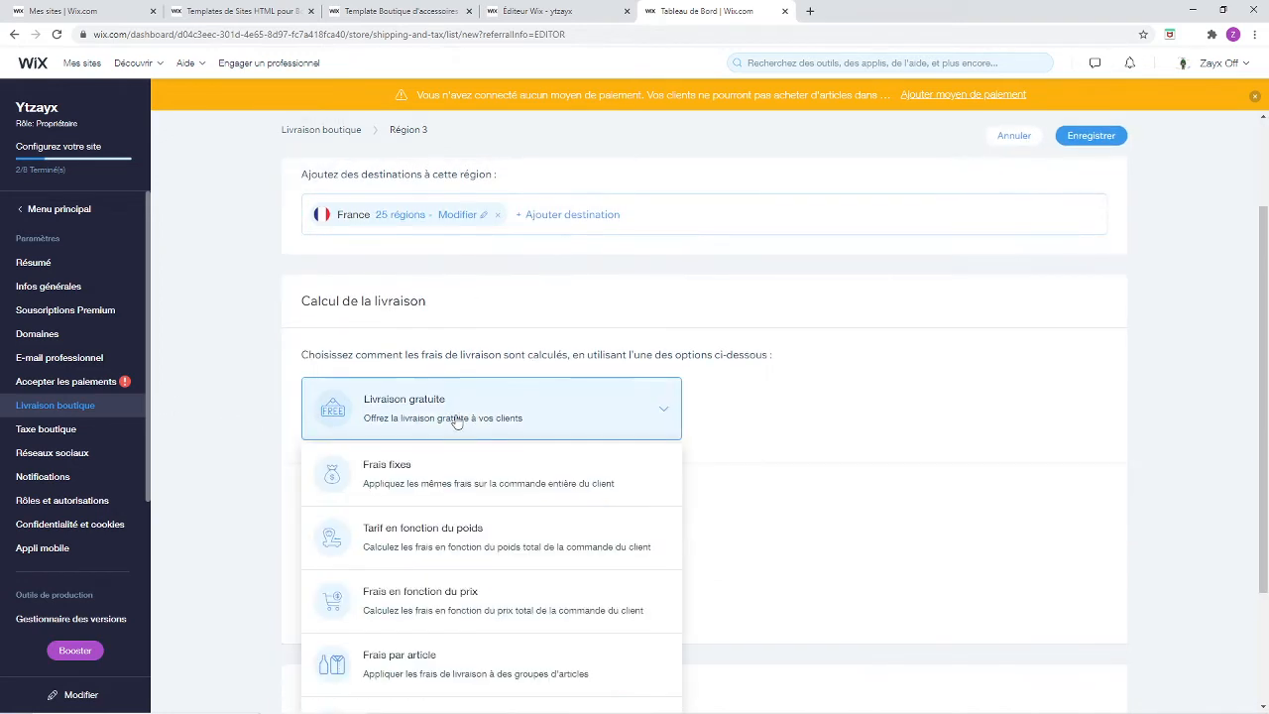
pyautogui.click(436, 474)
pyautogui.scroll(-2, 420, 451)
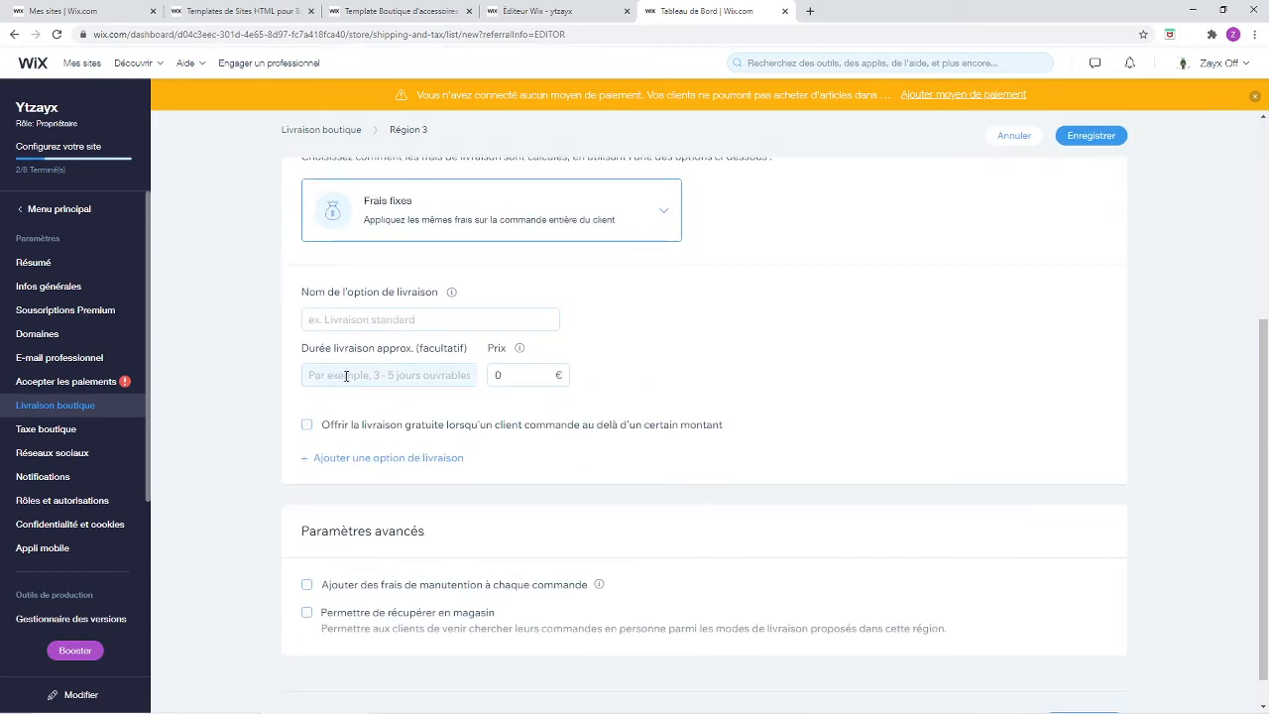
pyautogui.doubleClick(526, 375)
pyautogui.moveTo(77, 159)
pyautogui.press('BackSpace')
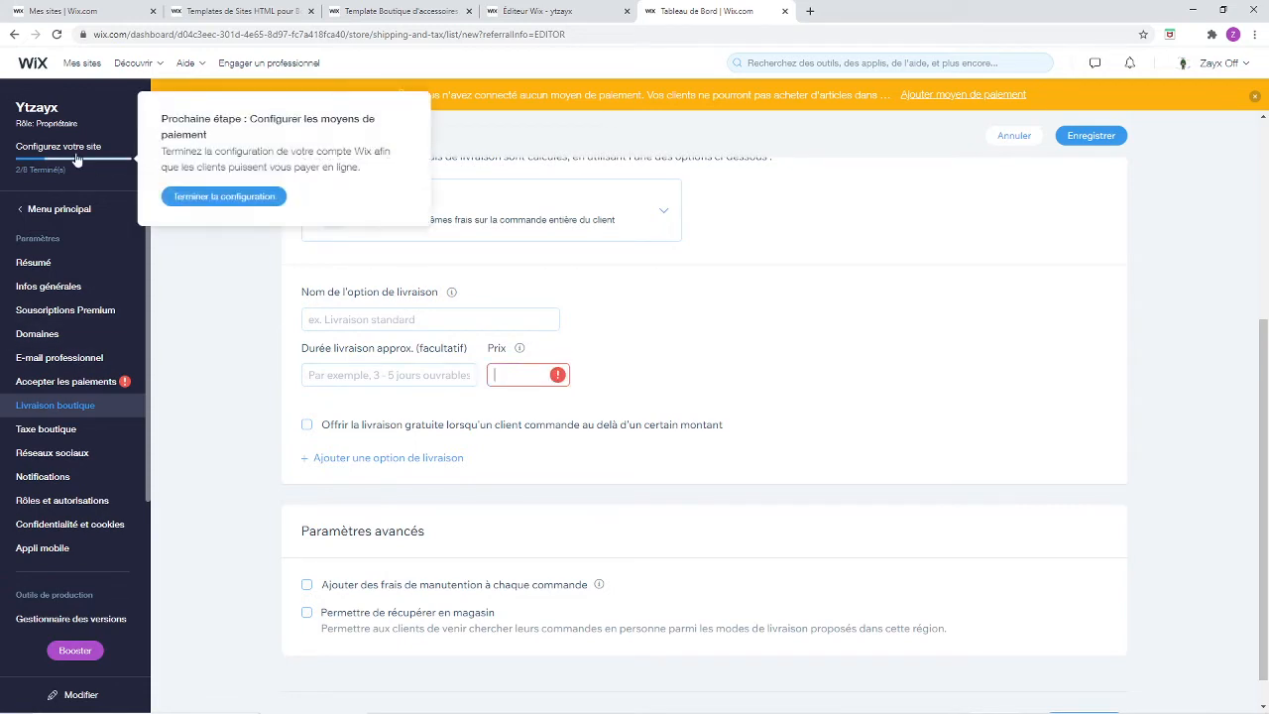
pyautogui.write('10')
# Name the shipping option "Livraison standart" and enter an approximate delivery time of "5 jours"
pyautogui.click(306, 318)
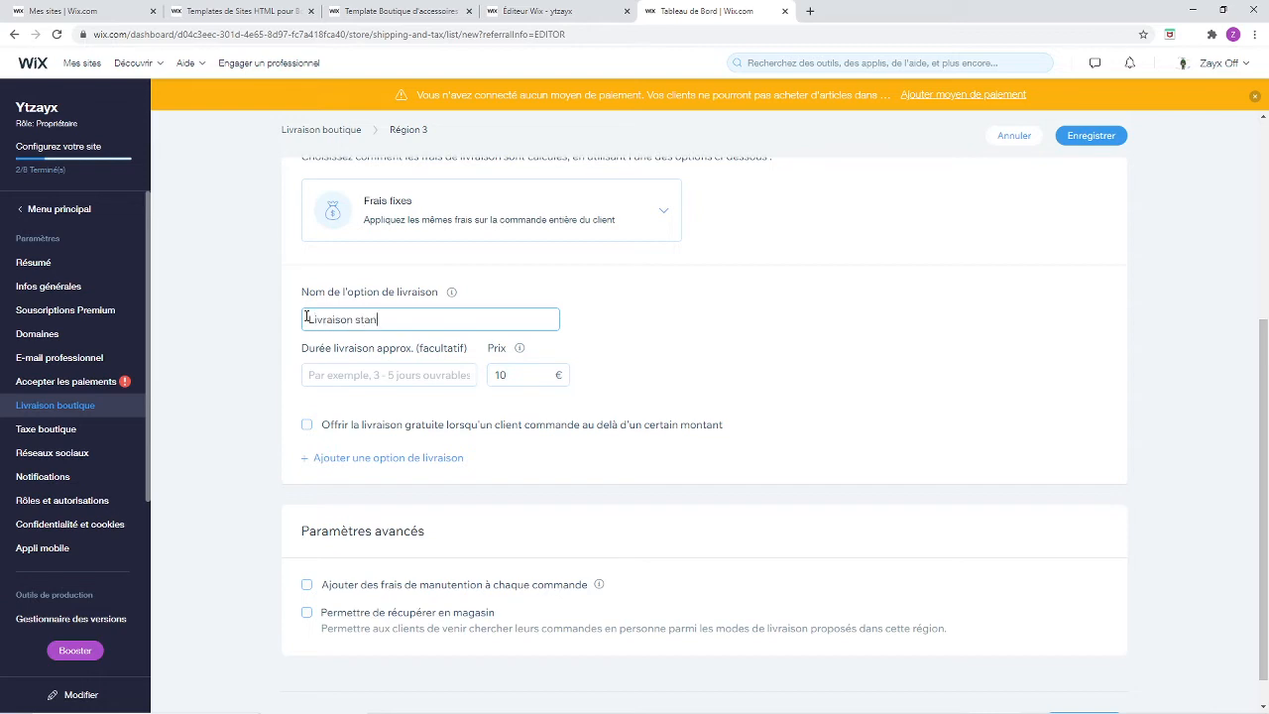
pyautogui.click(373, 374)
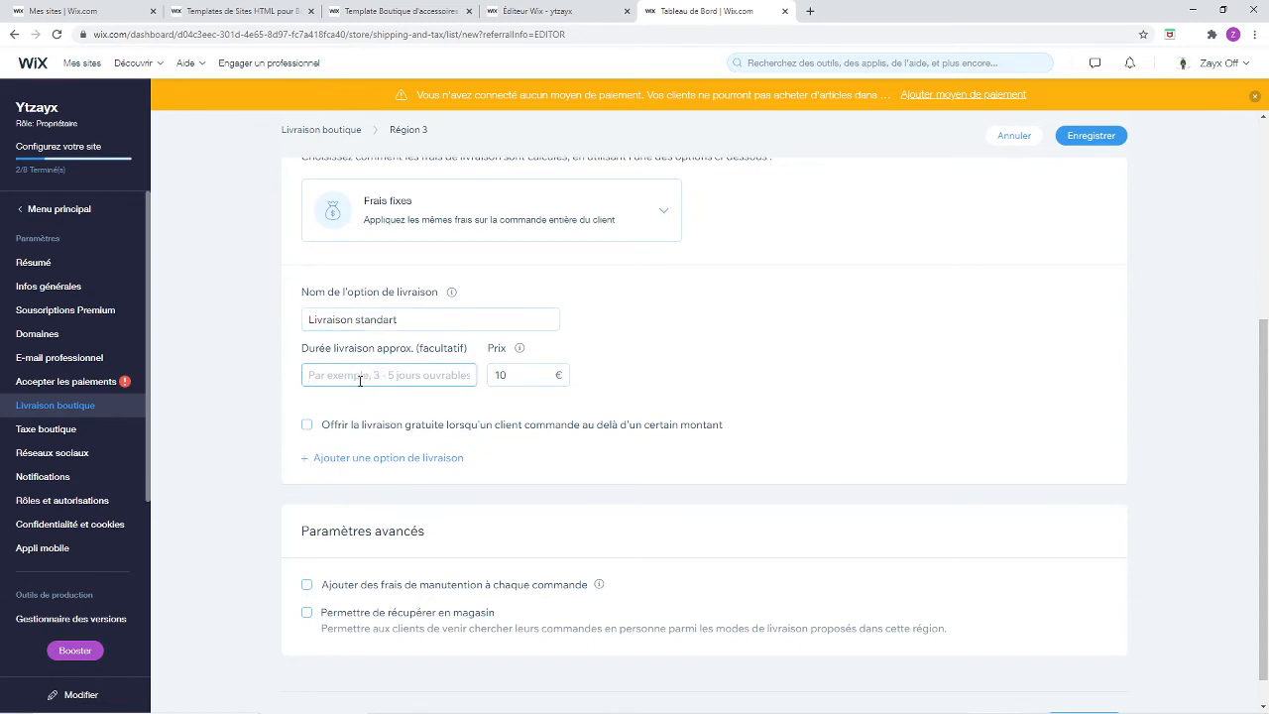
pyautogui.write('5')
# Offer free shipping on orders above 100 € and save the France region
pyautogui.click(306, 425)
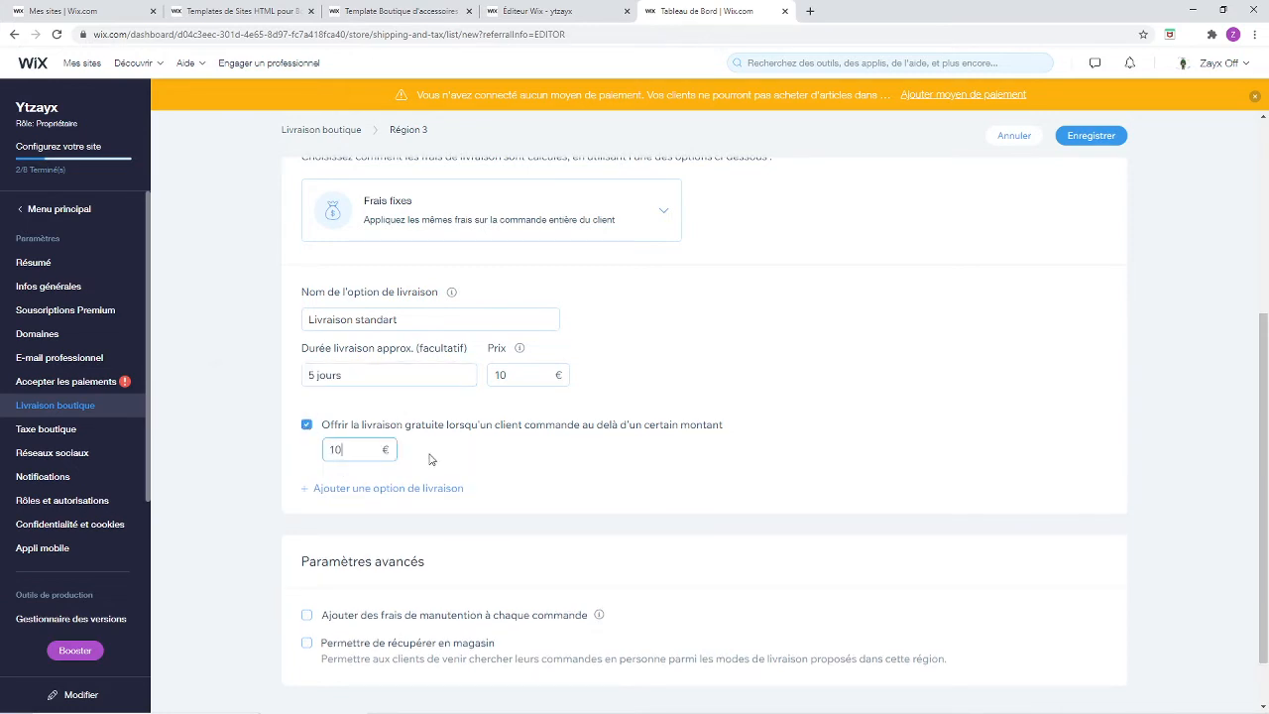
pyautogui.scroll(-1, 431, 459)
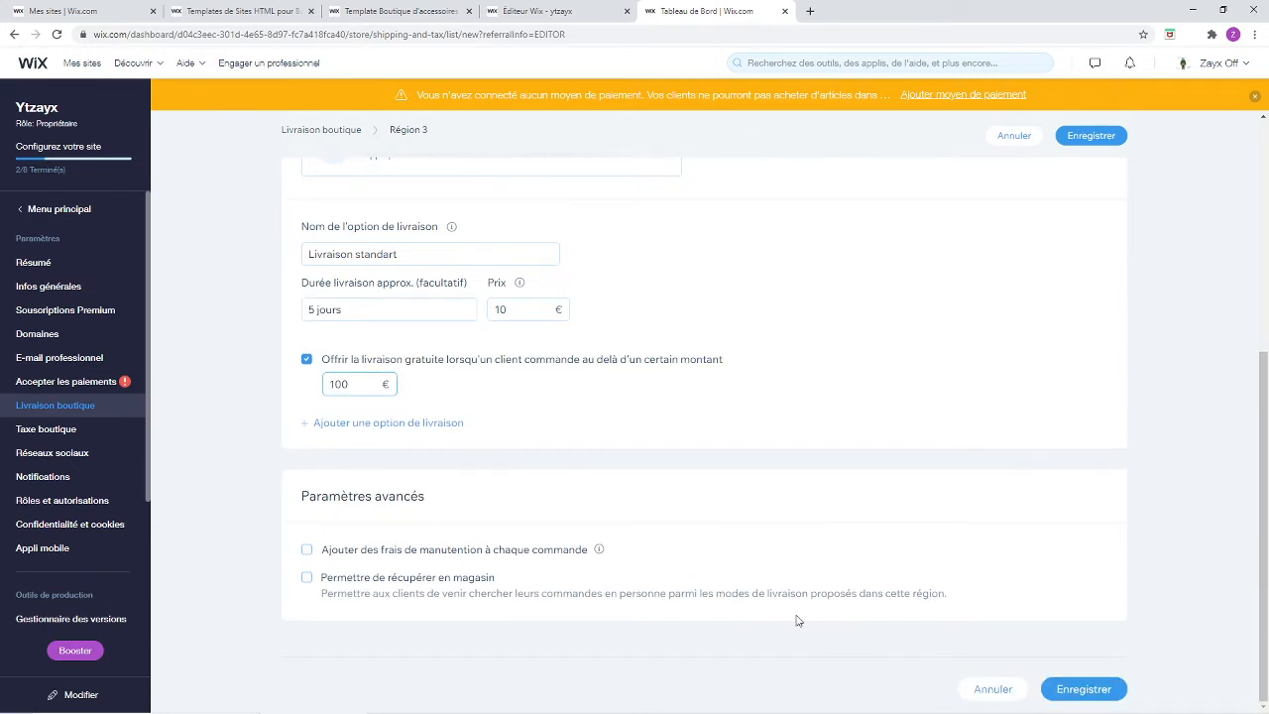
pyautogui.click(1091, 691)
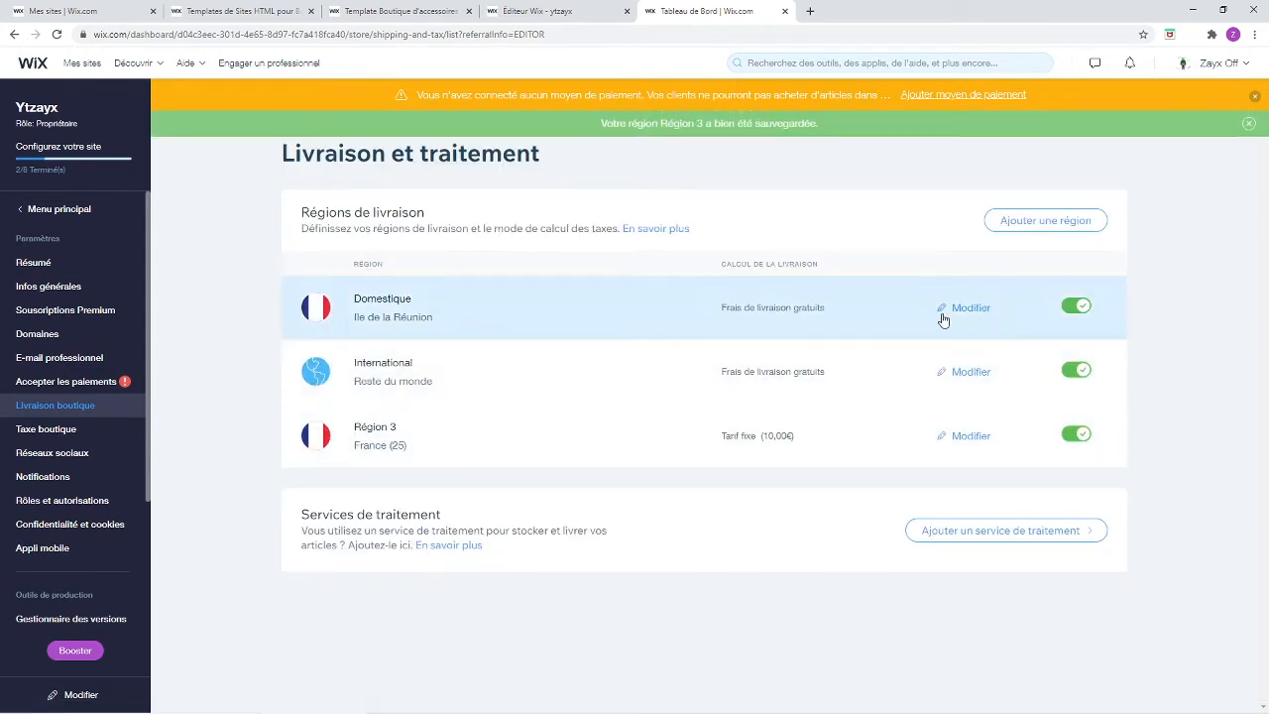
# Switch the Domestique shipping region off and back on, and cancel the opened edit of the International region
pyautogui.click(1073, 308)
pyautogui.click(1057, 374)
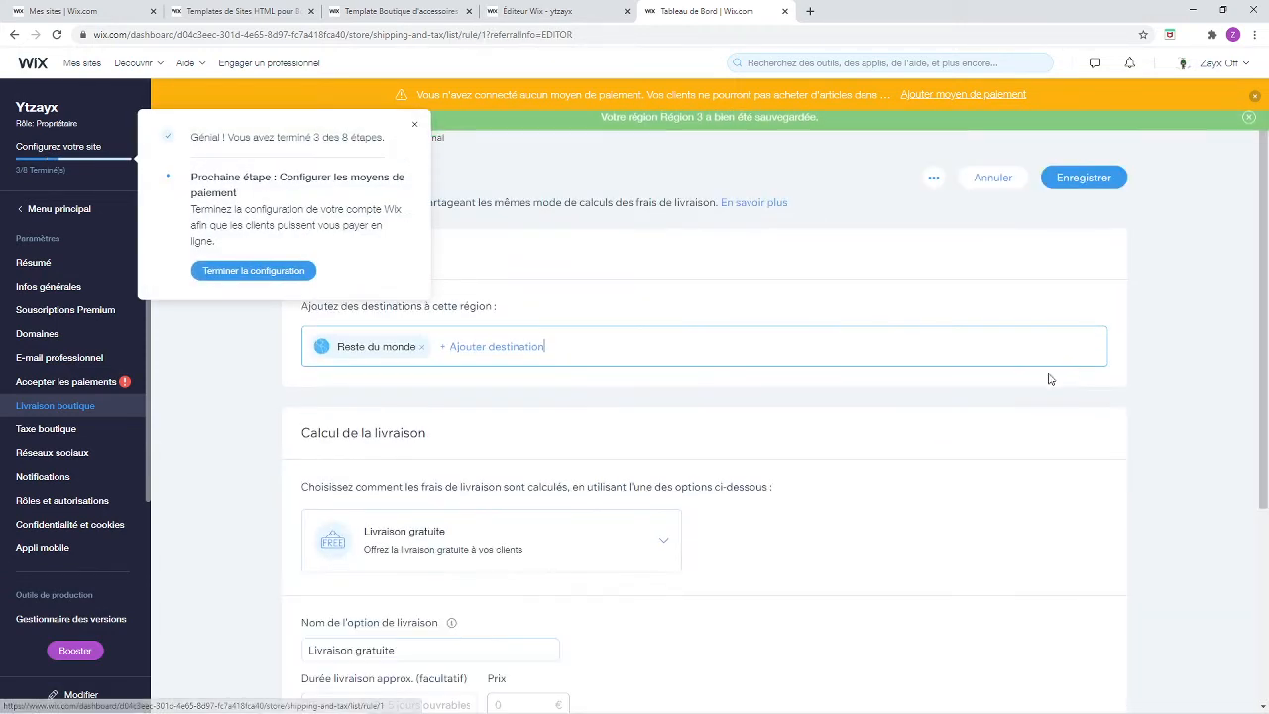
pyautogui.click(415, 123)
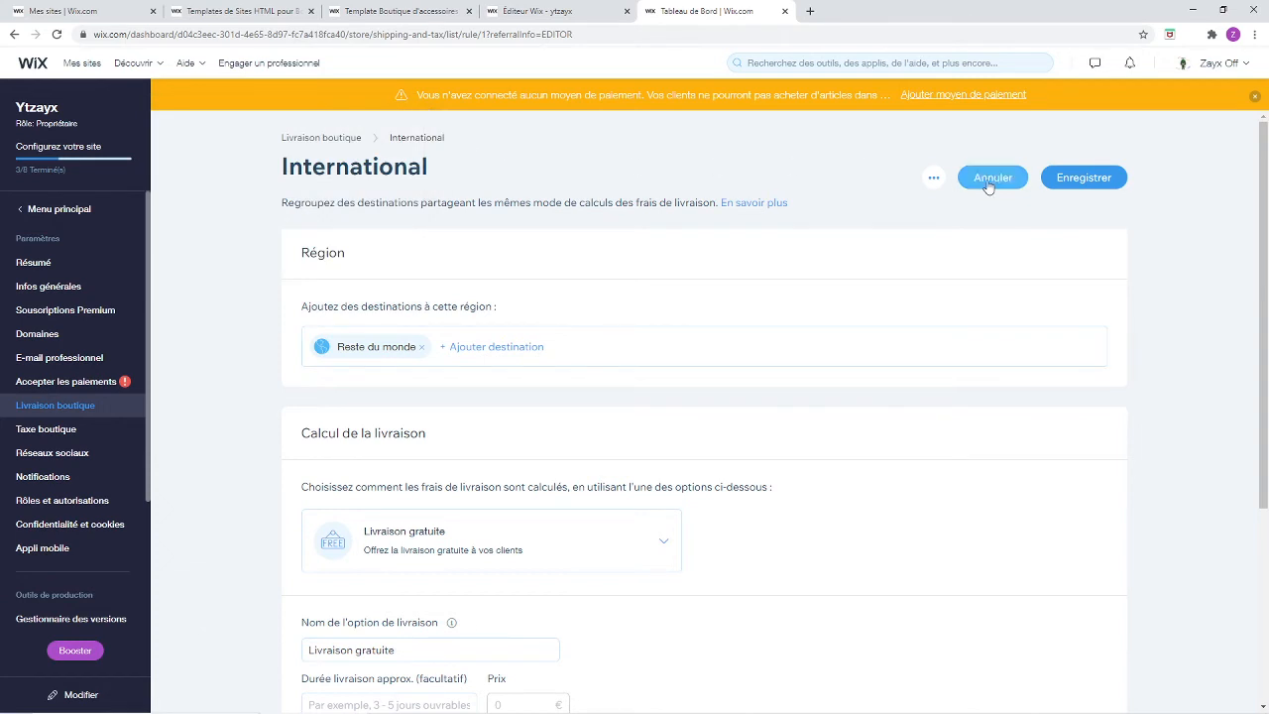
pyautogui.click(993, 177)
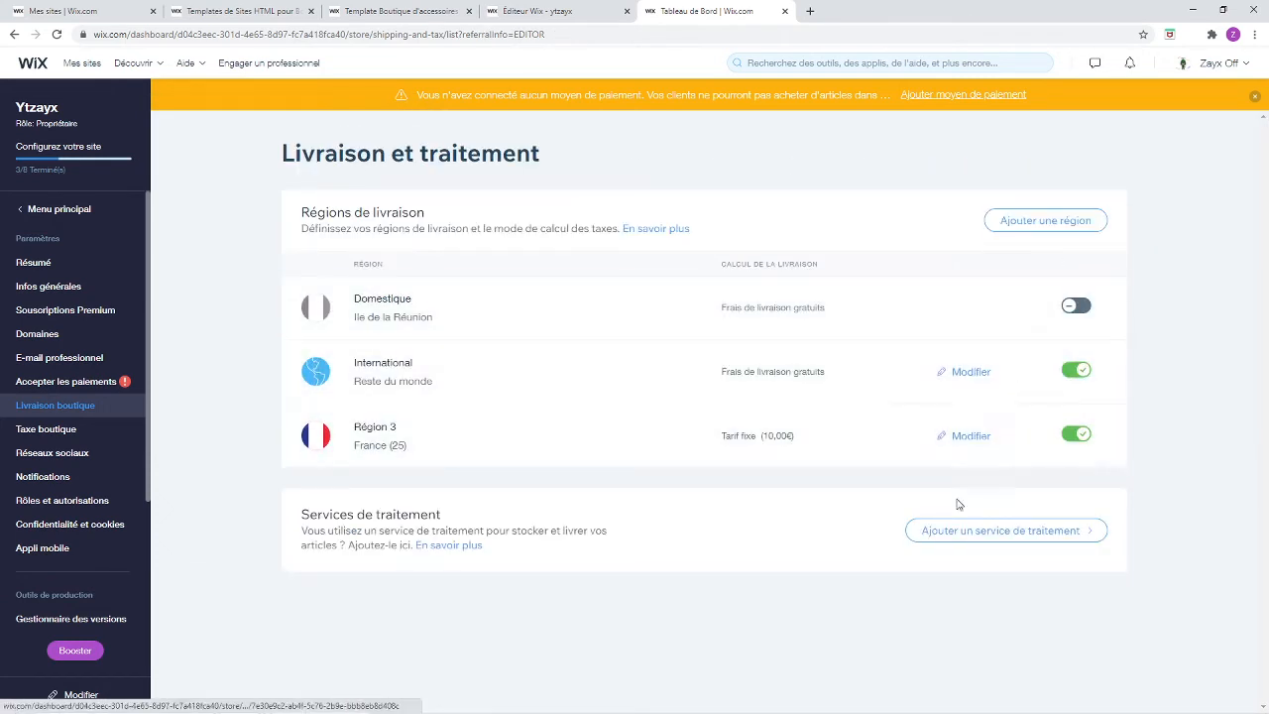
pyautogui.click(1068, 315)
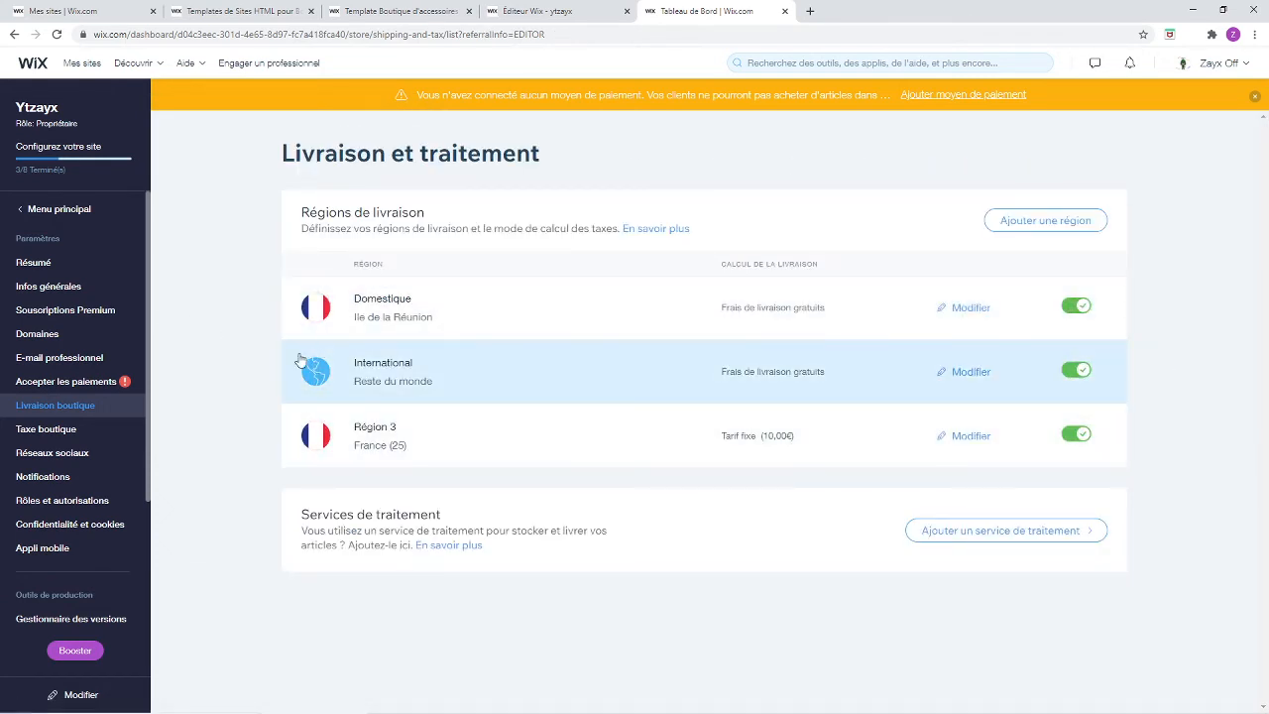
# Look at the settings pages for store taxes, social network sharing, notifications and the store's orders and policies
pyautogui.click(33, 428)
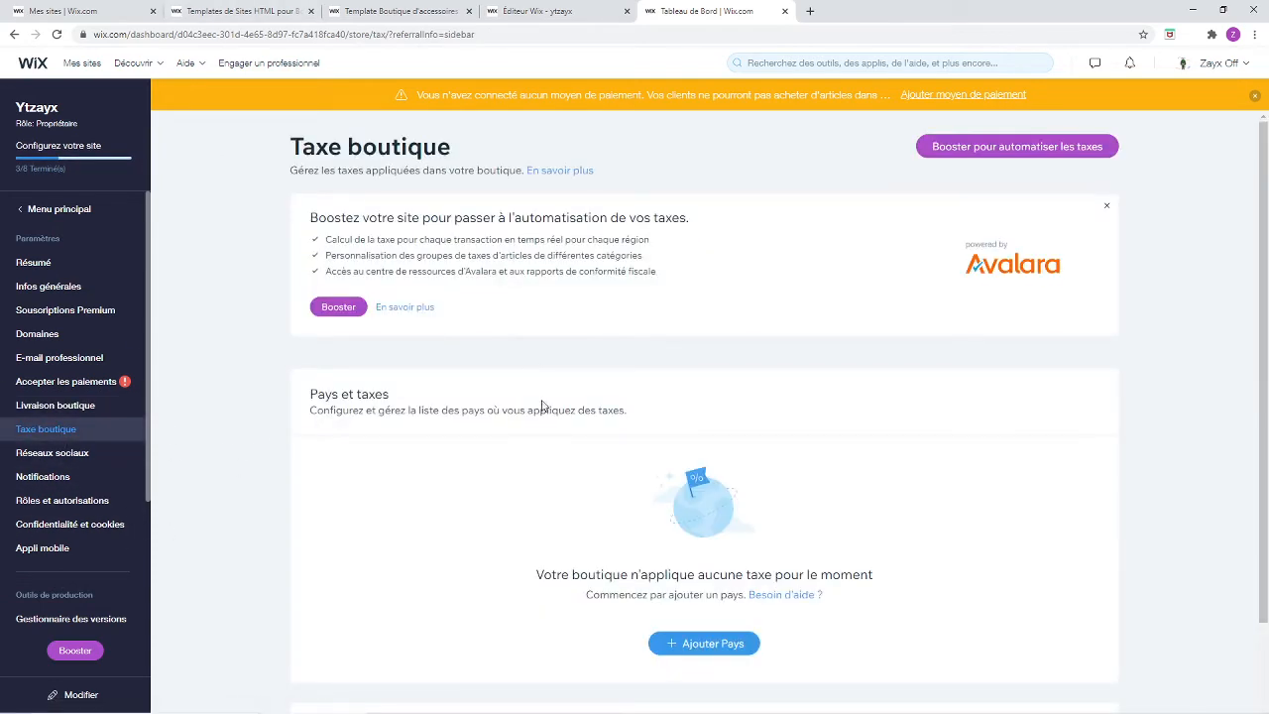
pyautogui.scroll(-2, 541, 405)
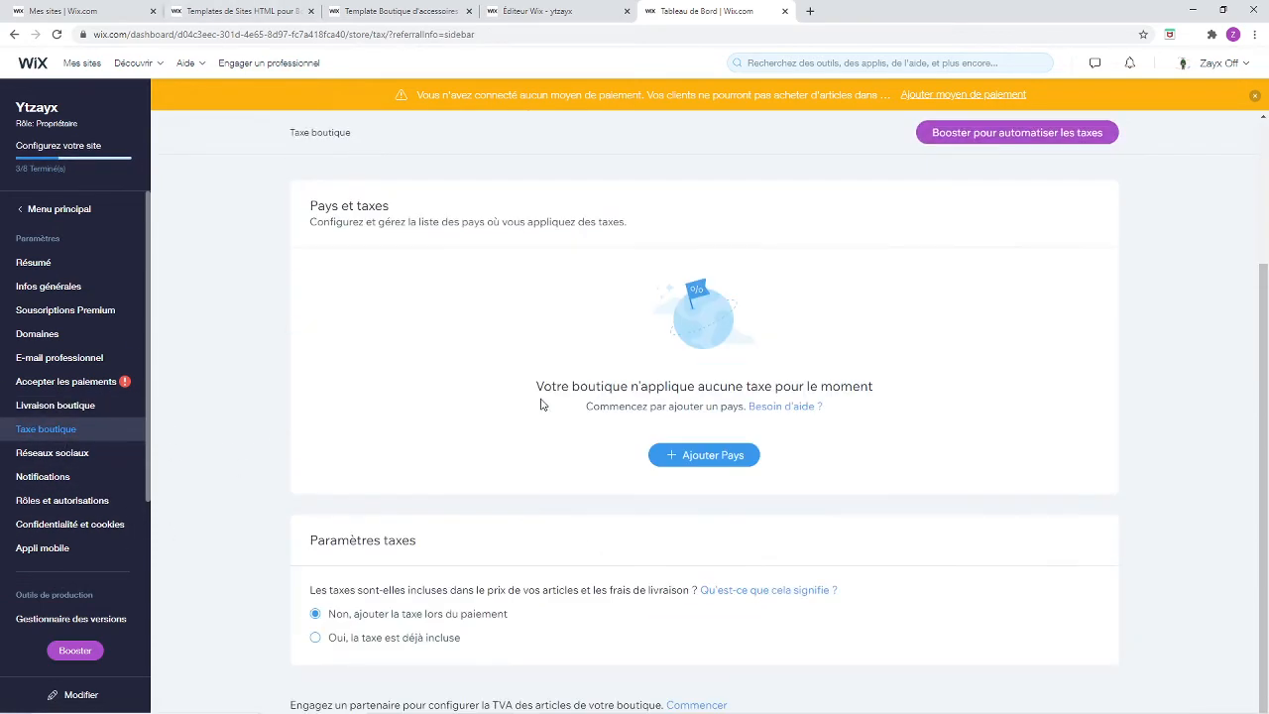
pyautogui.click(77, 460)
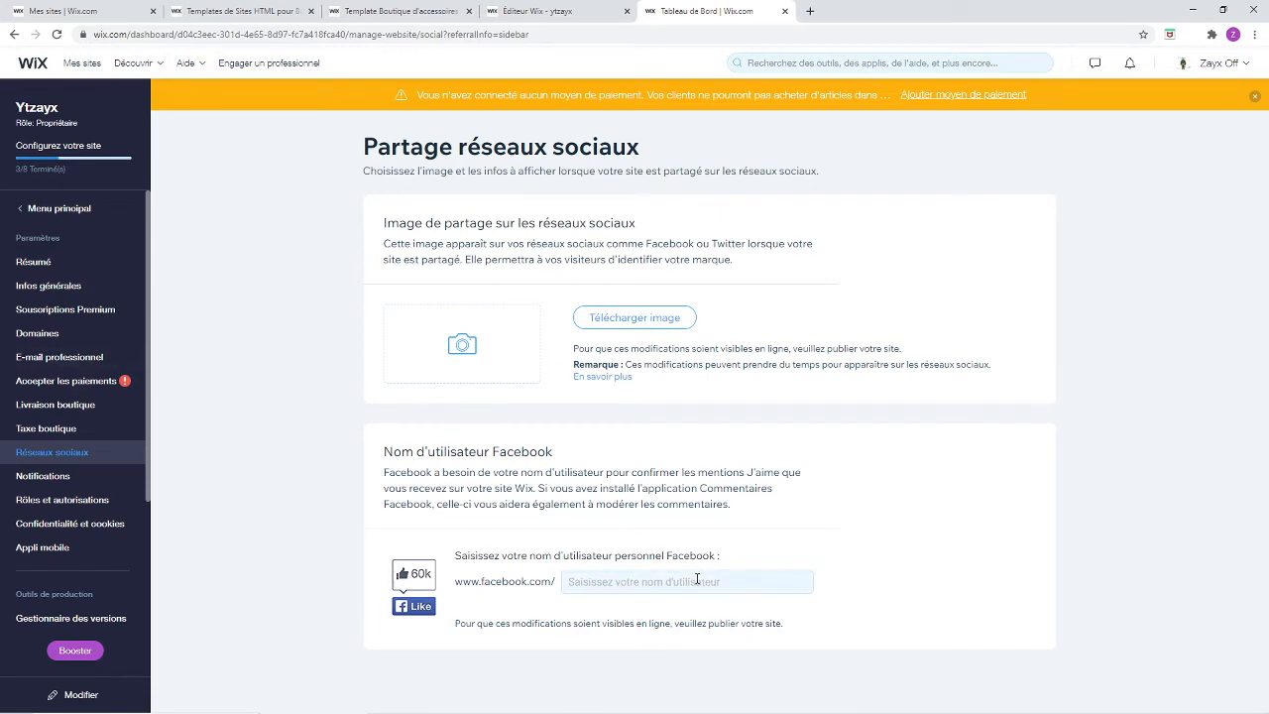
pyautogui.click(8, 478)
pyautogui.scroll(-2, 10, 474)
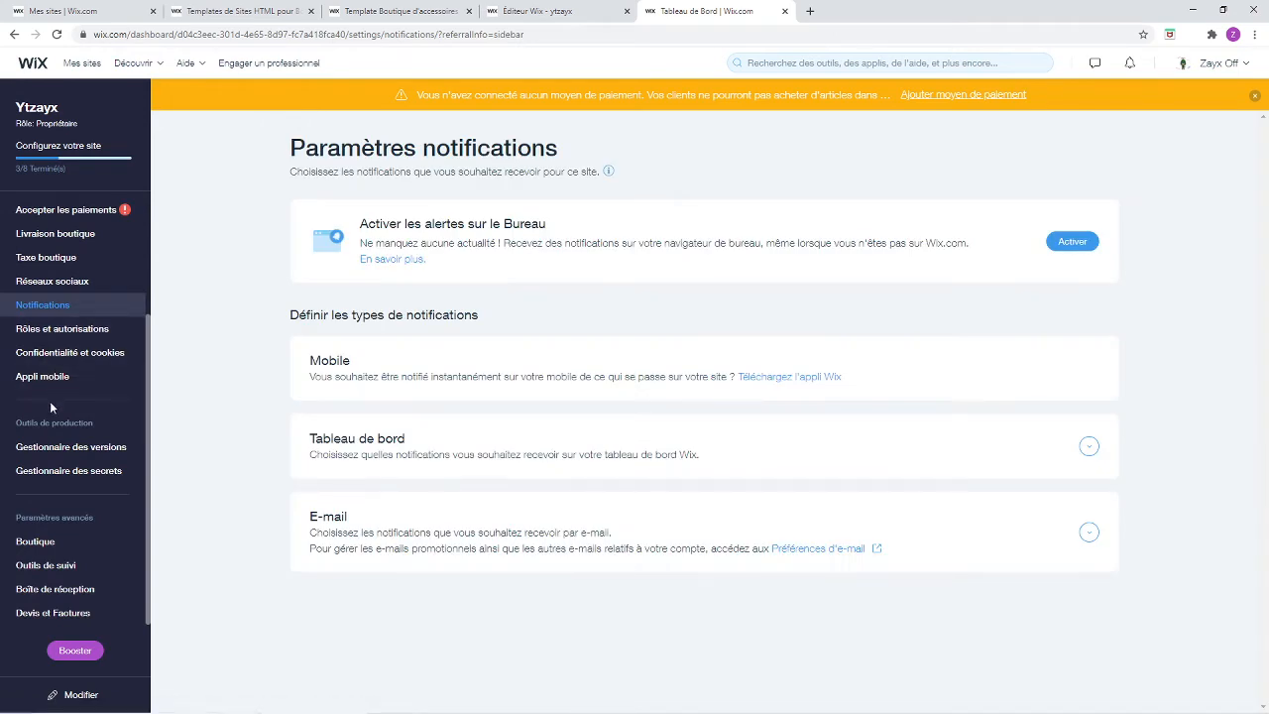
pyautogui.click(50, 545)
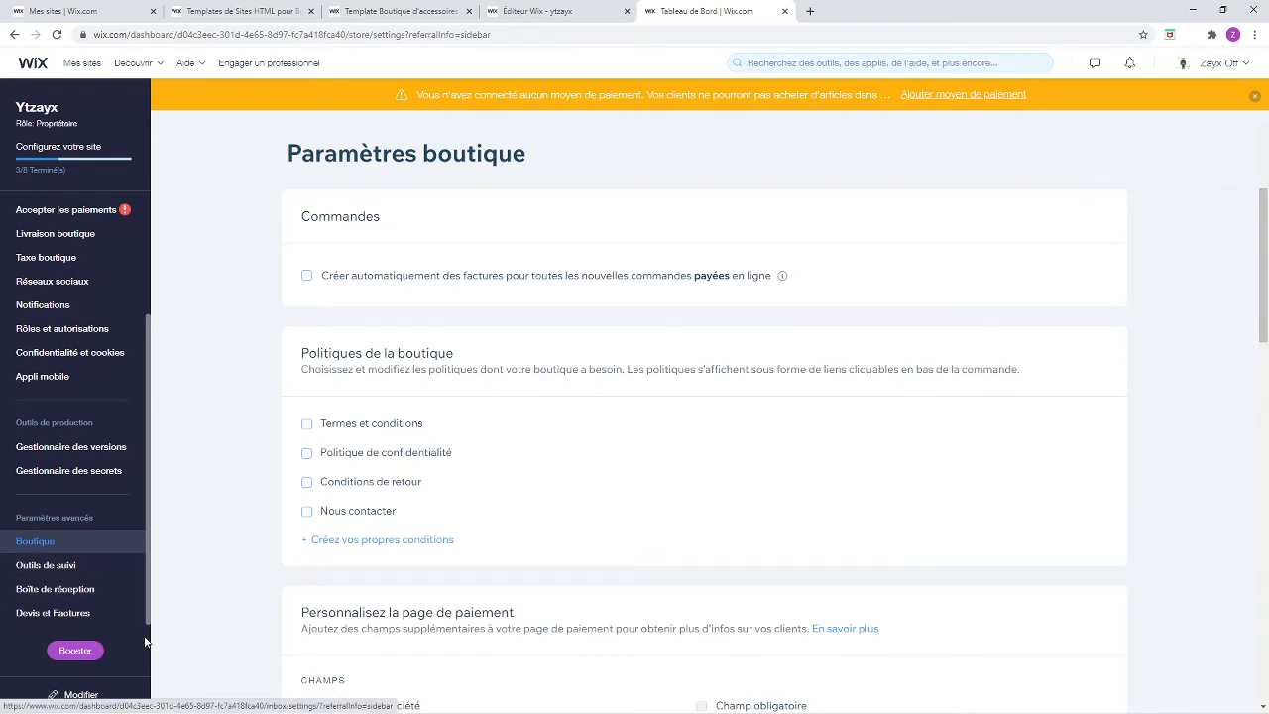
pyautogui.scroll(3, 57, 593)
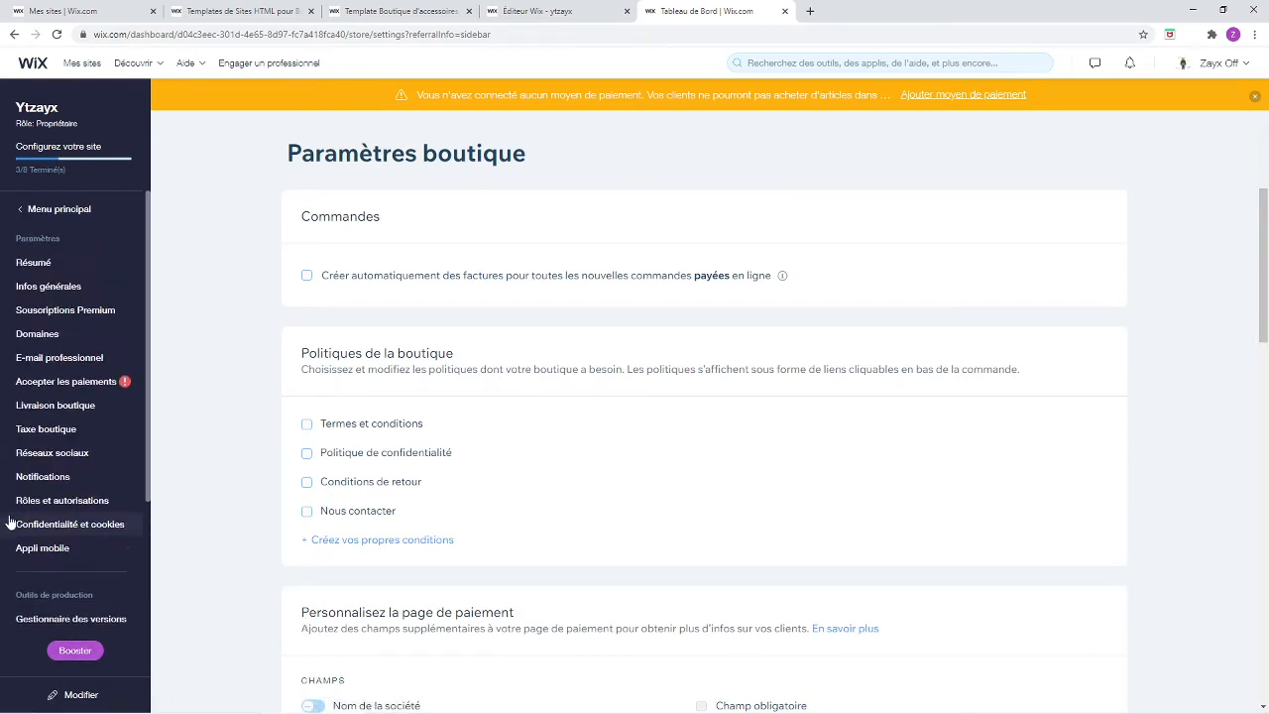
# Leave the settings for the marketing home page and look through its tools, from Google visibility to automatic e-mails and promotional videos
pyautogui.click(17, 212)
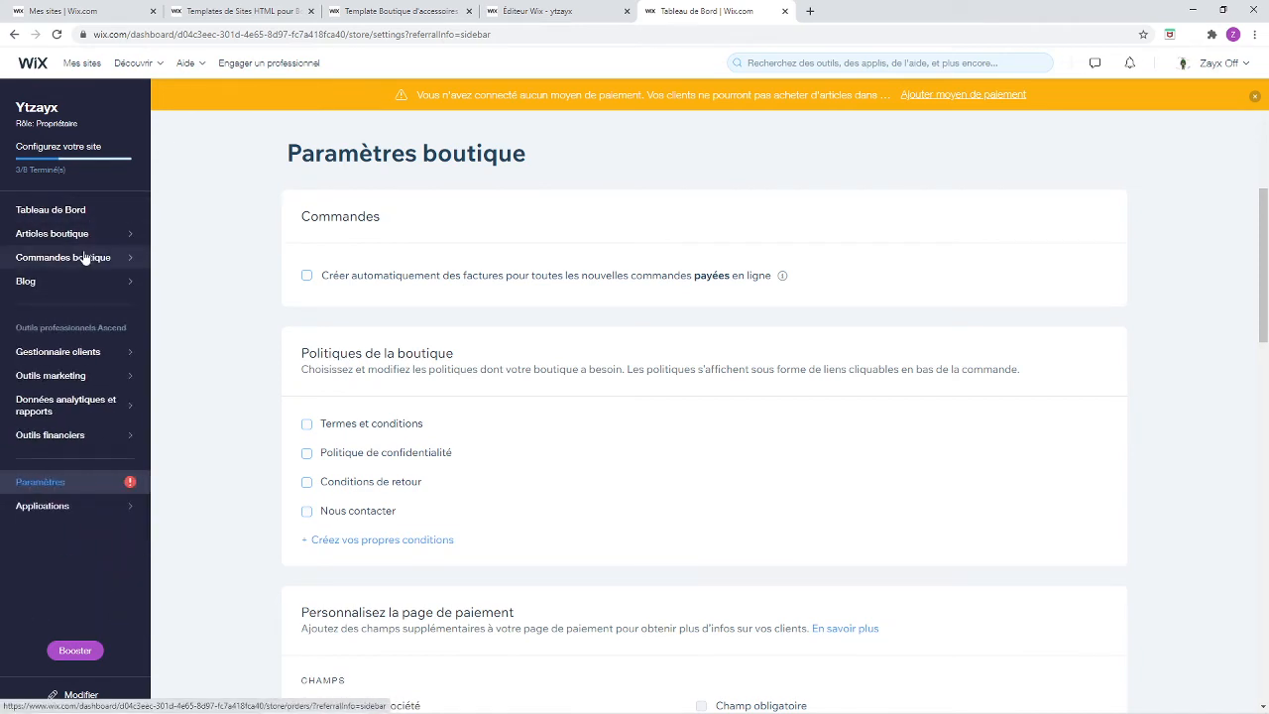
pyautogui.moveTo(74, 284)
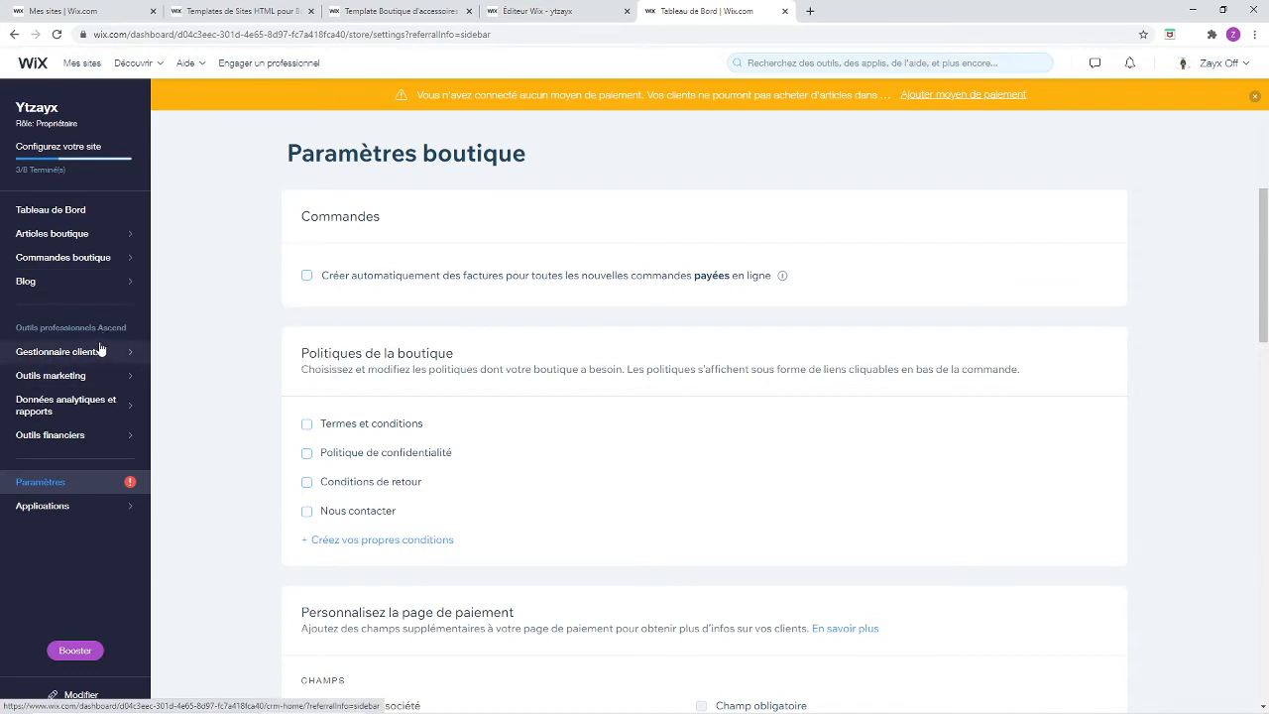
pyautogui.moveTo(76, 384)
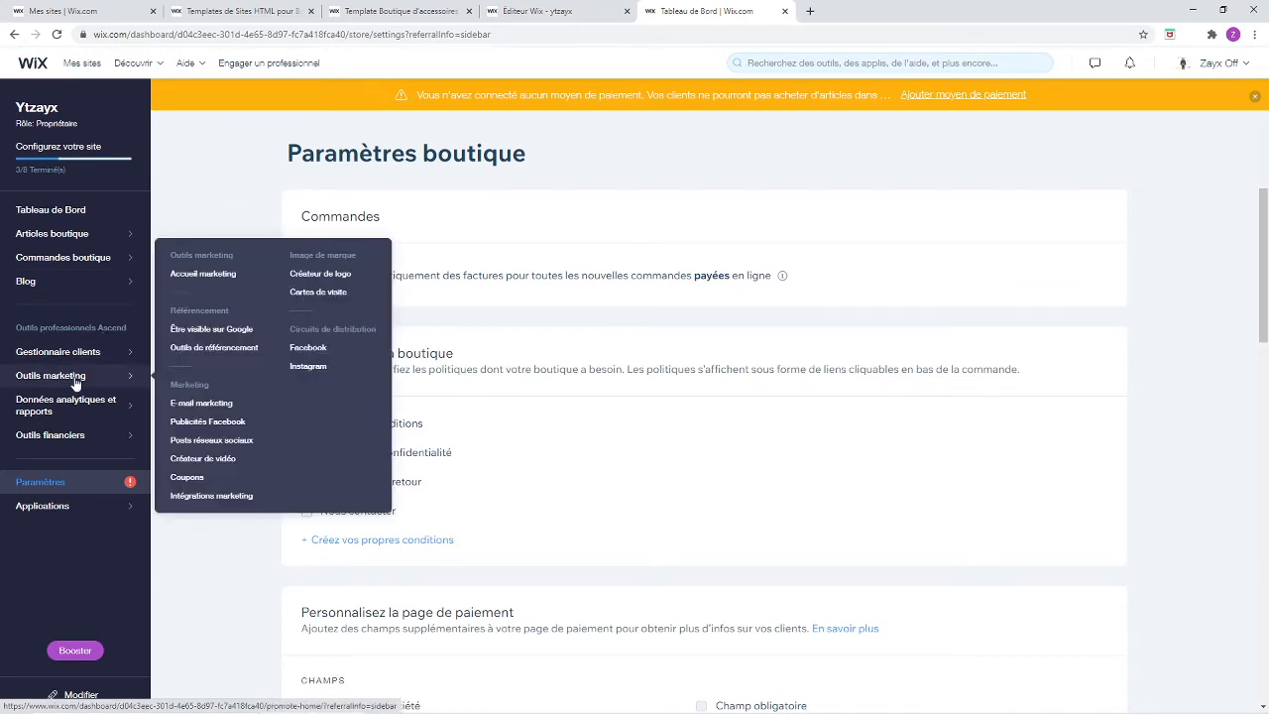
pyautogui.click(217, 283)
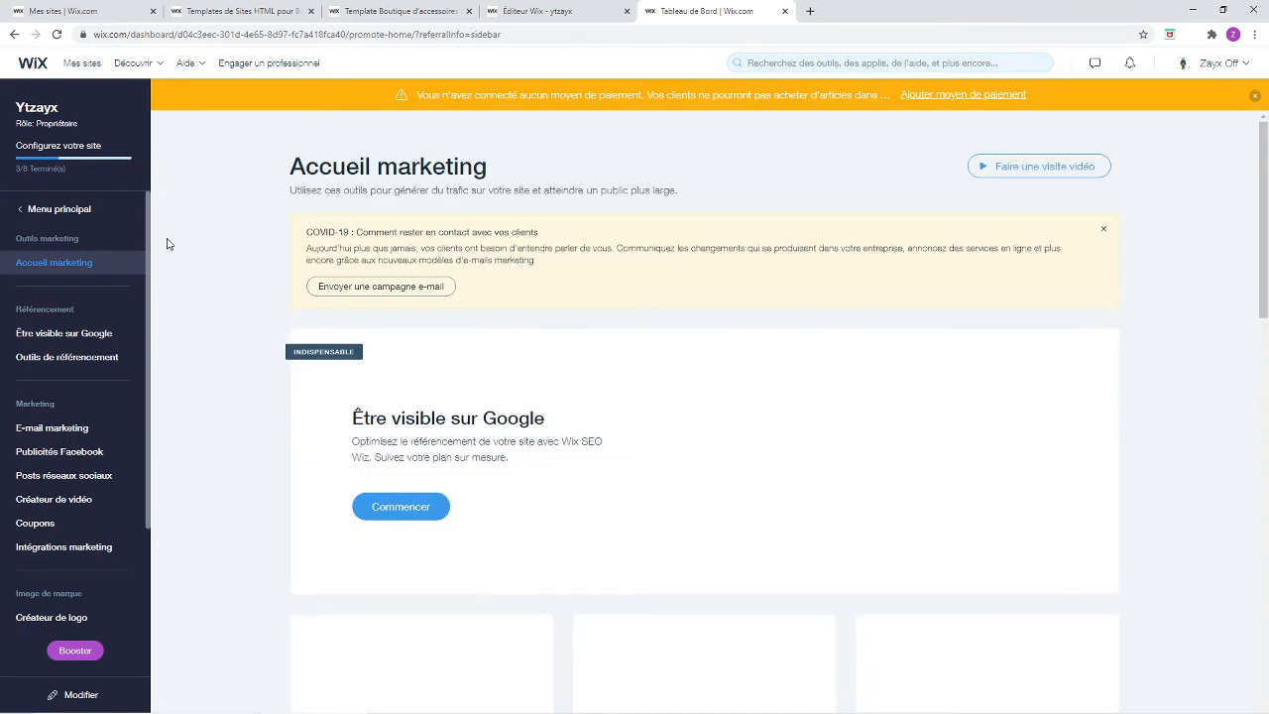
pyautogui.scroll(-1, 440, 454)
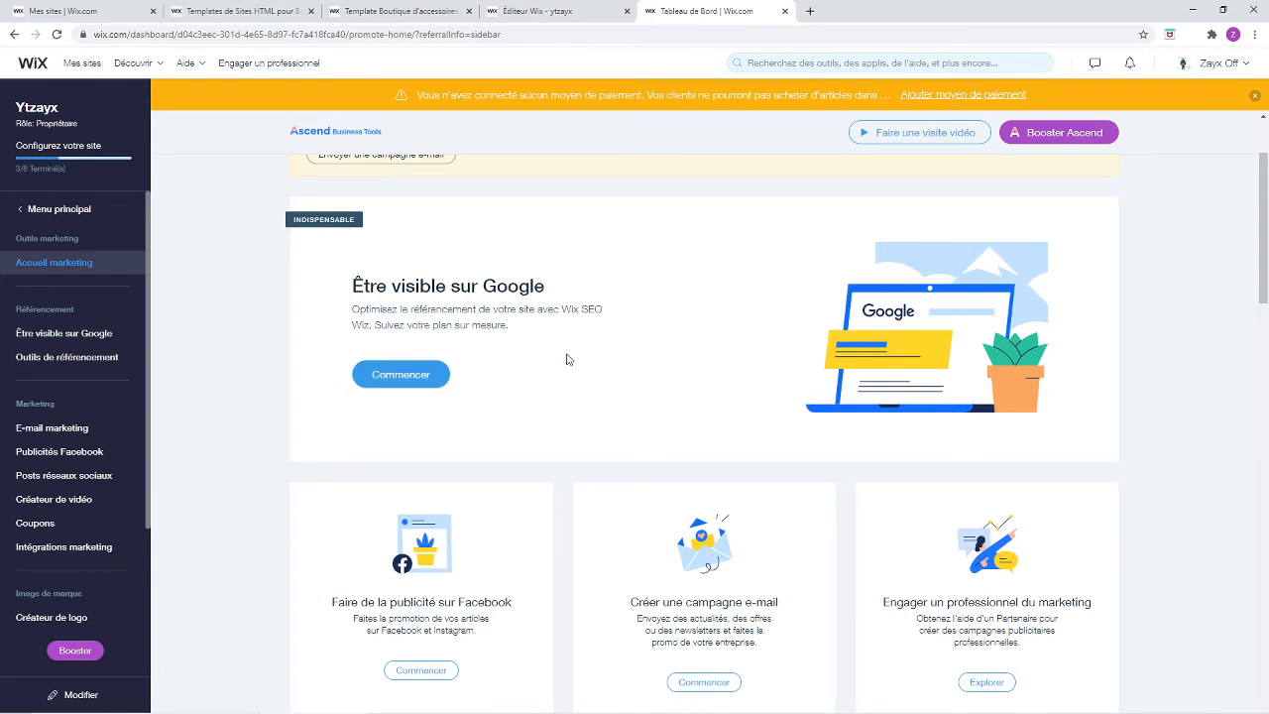
pyautogui.scroll(-15, 556, 362)
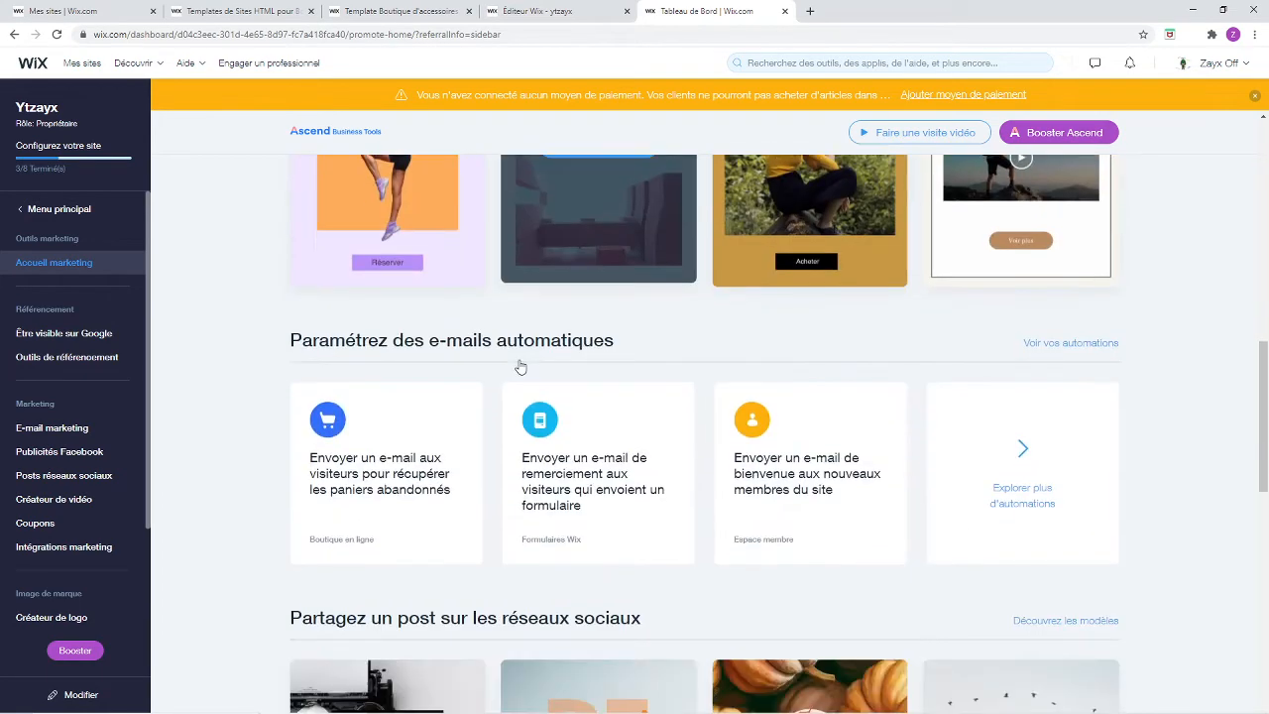
pyautogui.scroll(-4, 516, 369)
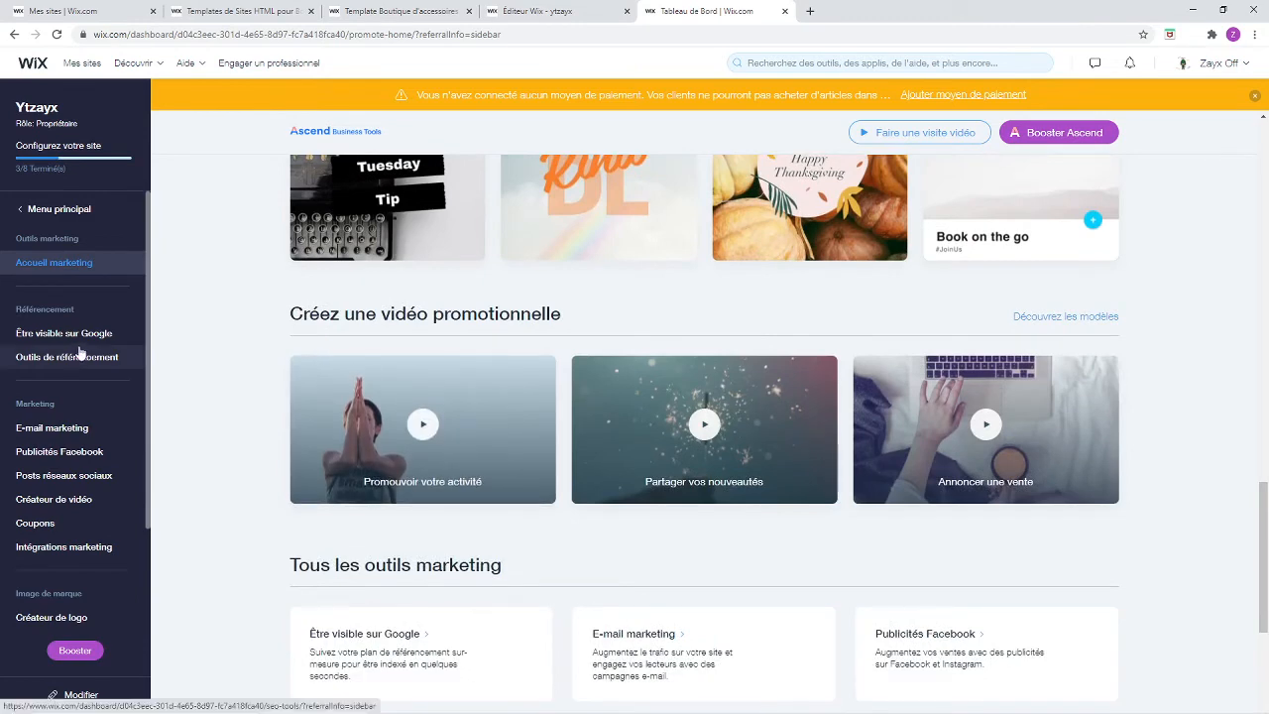
# View the Google visibility page and the list of marketing and branding tools, and return to the main dashboard menu
pyautogui.click(82, 351)
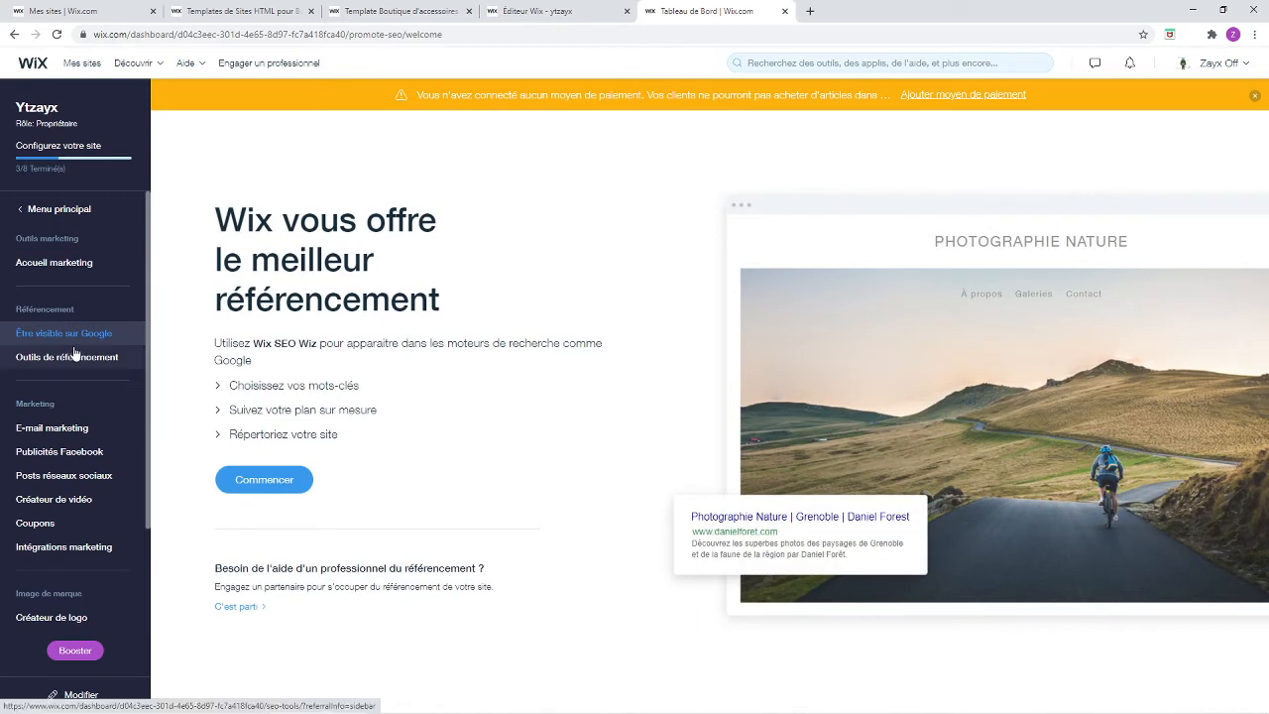
pyautogui.scroll(-2, 59, 575)
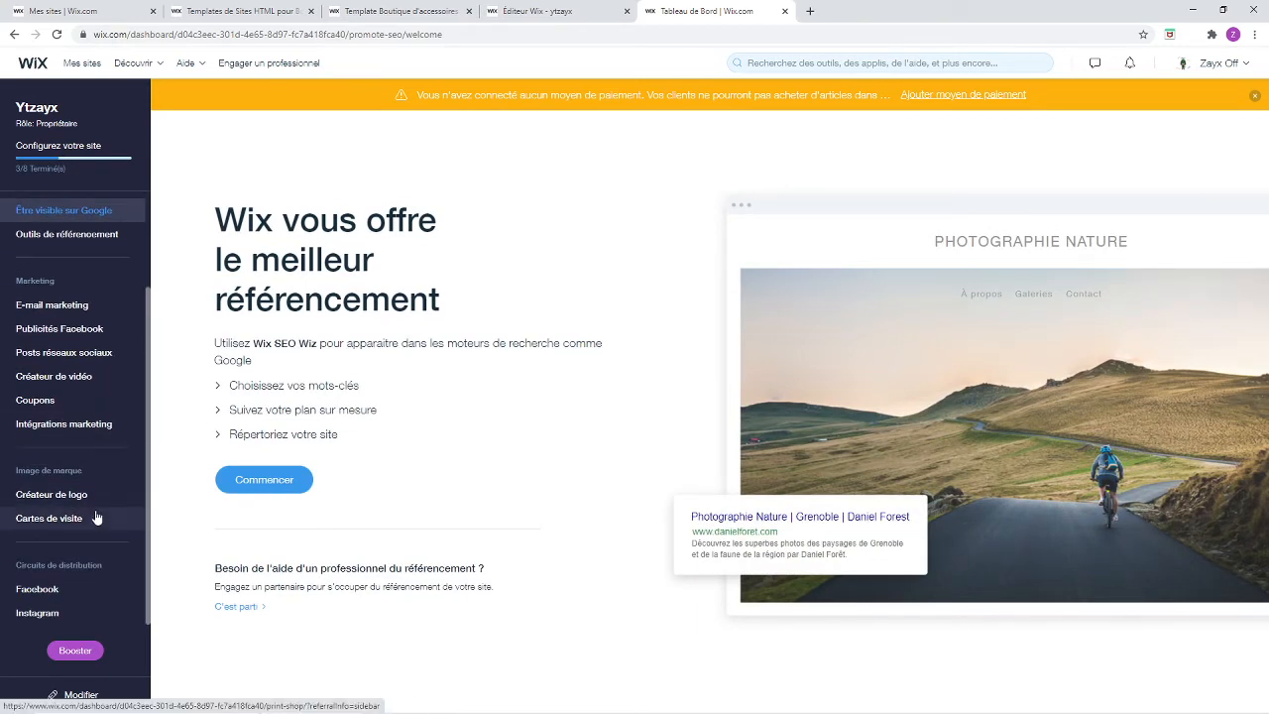
pyautogui.scroll(2, 44, 427)
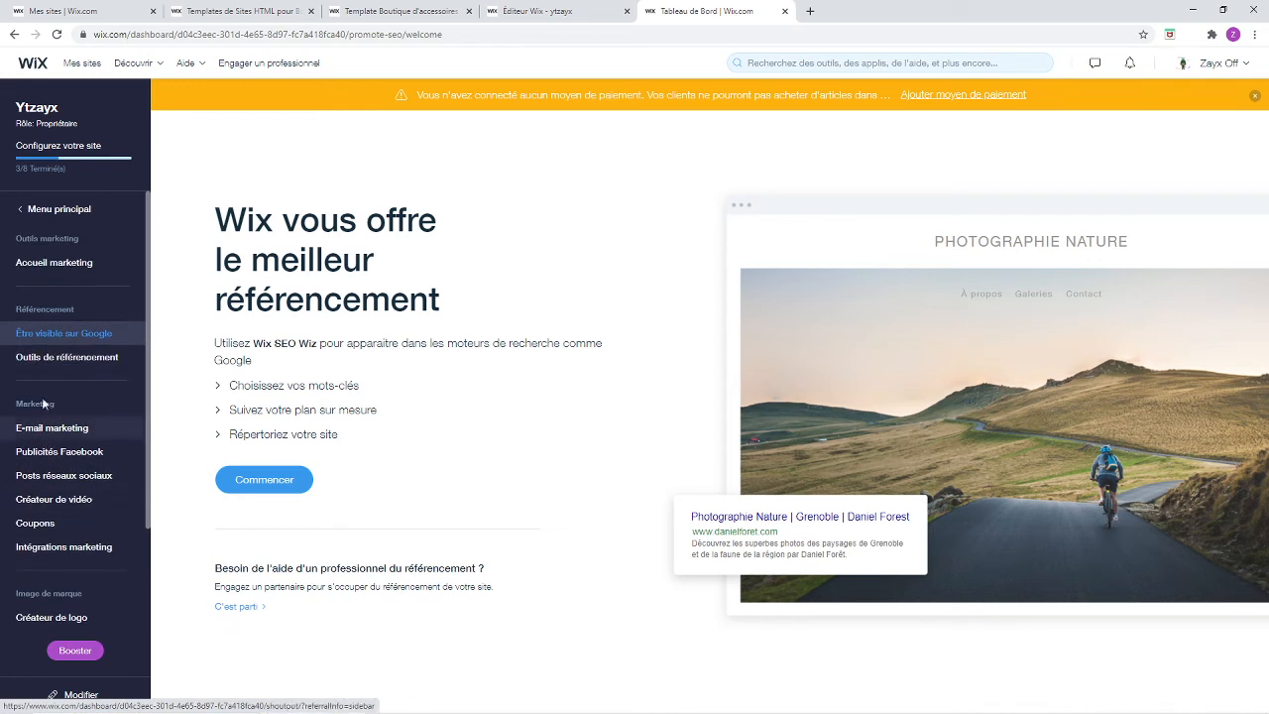
pyautogui.click(17, 220)
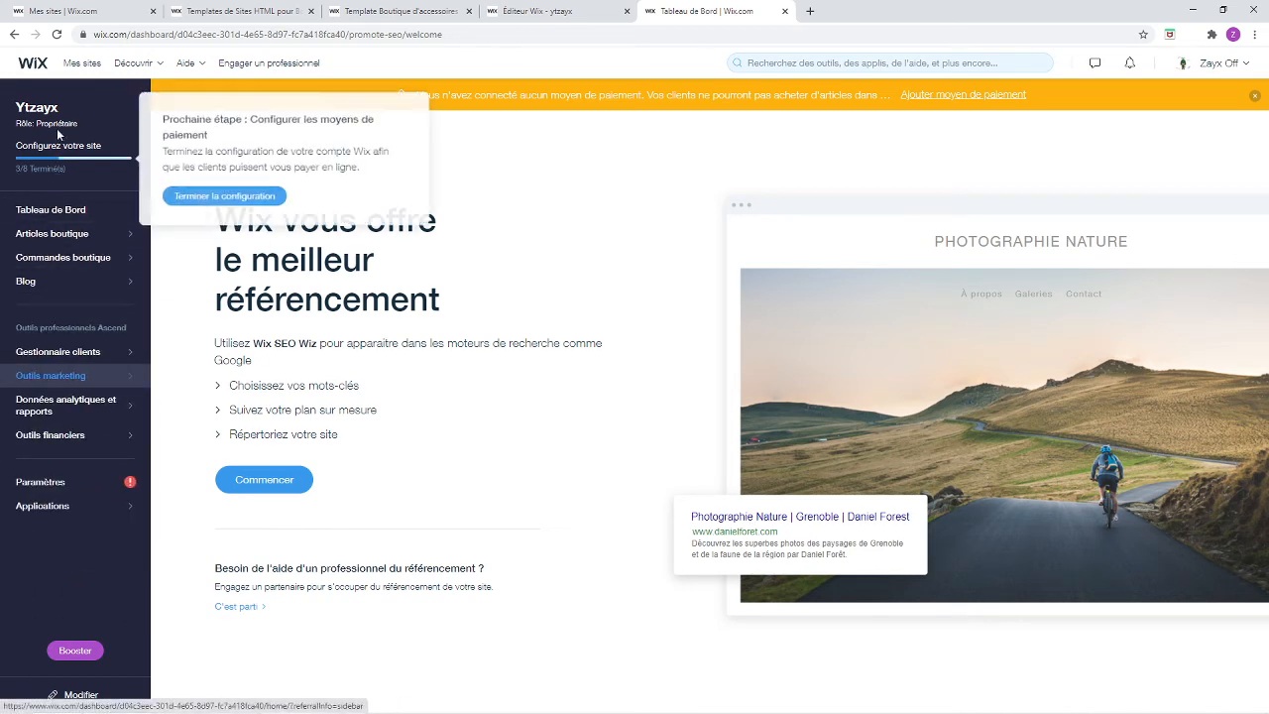
# Go back to the main dashboard and open the site for modification in the Wix editor at the home page's banner
pyautogui.click(67, 211)
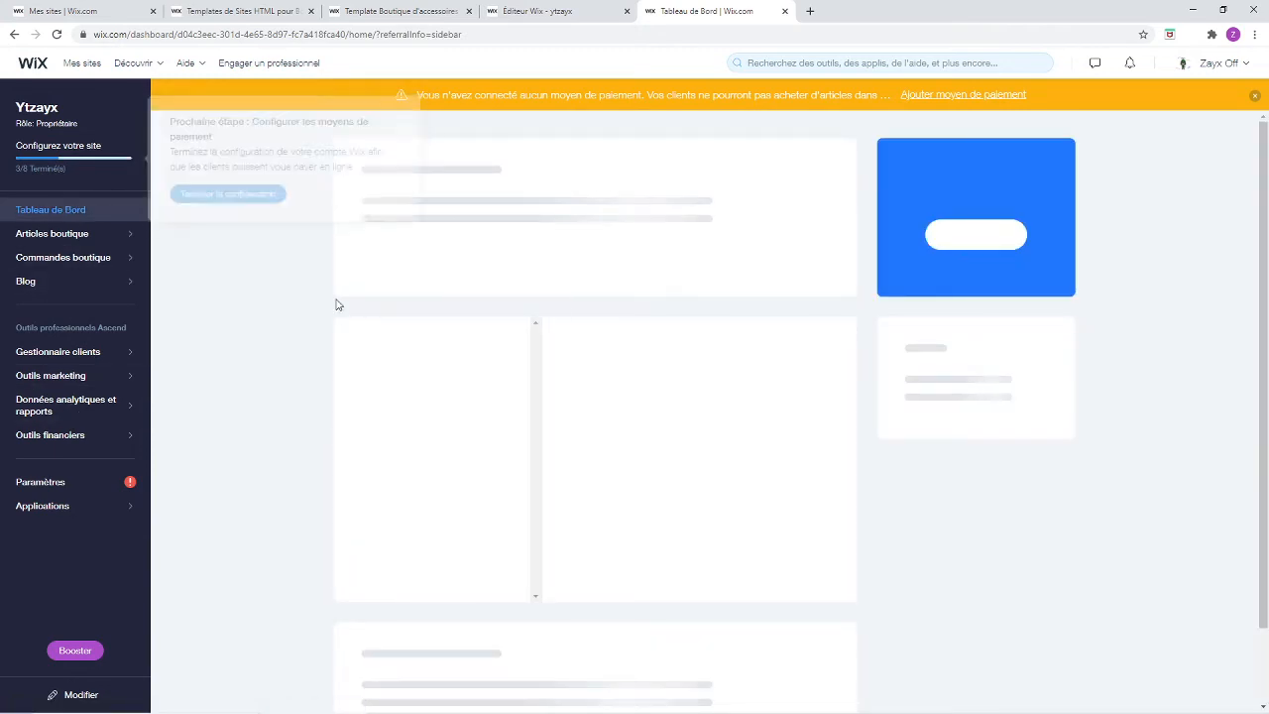
pyautogui.click(567, 222)
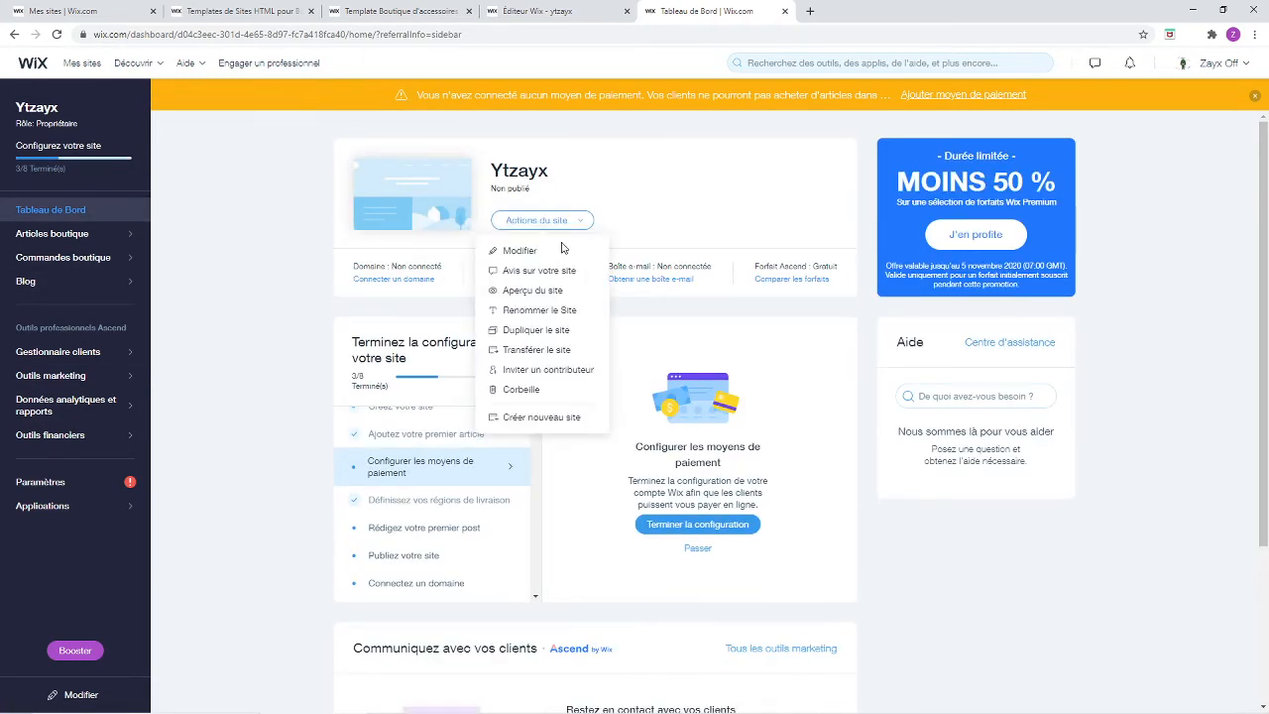
pyautogui.click(518, 251)
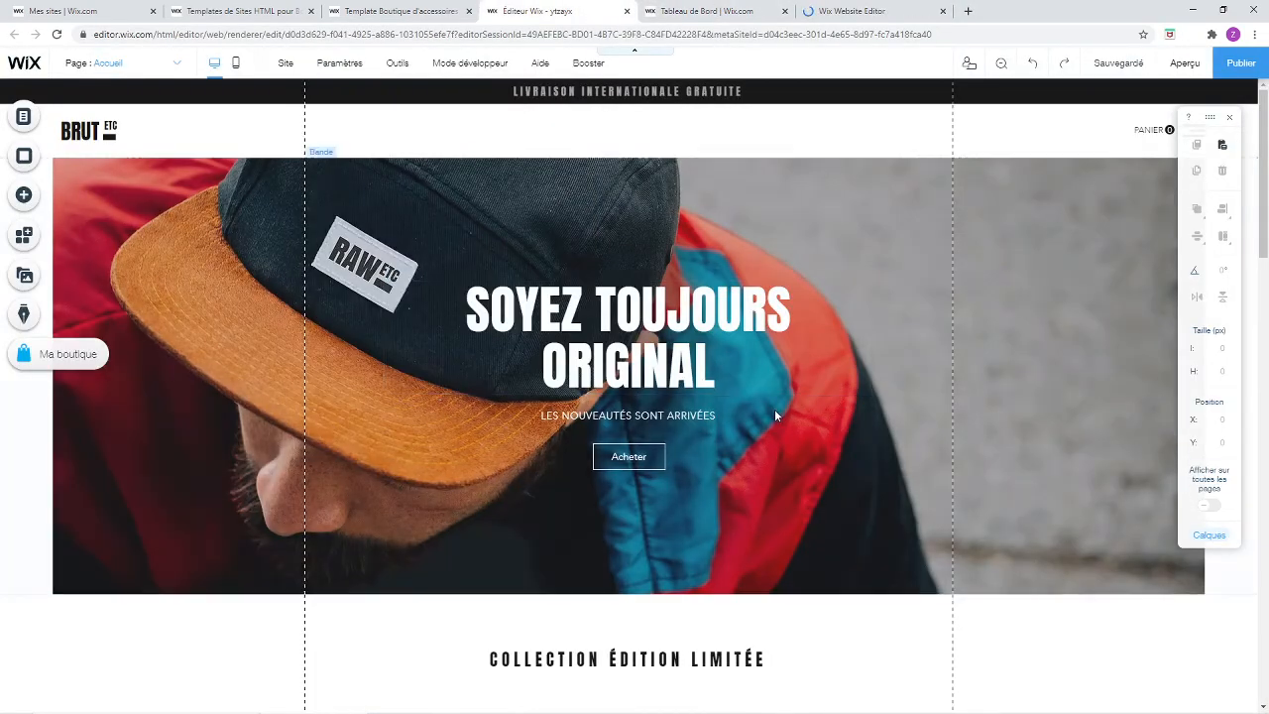
pyautogui.scroll(-3, 767, 417)
pyautogui.scroll(2, 757, 390)
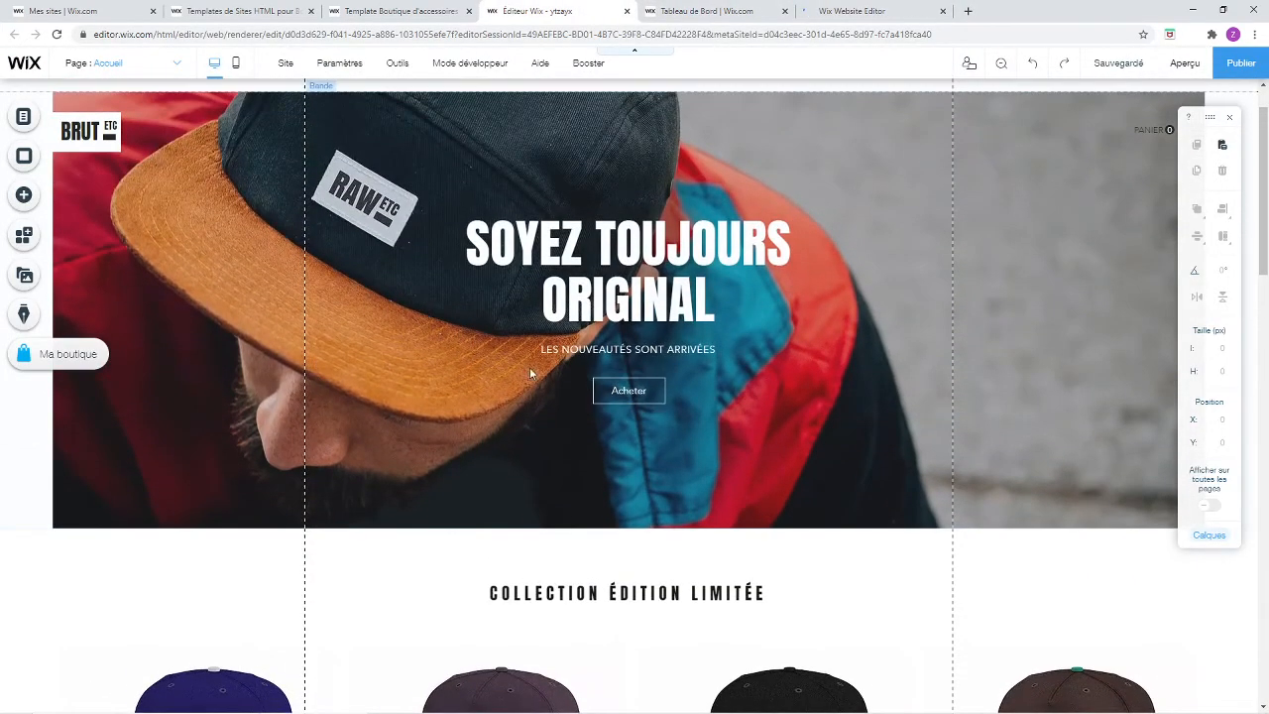
# Replace the background of the home page's "Soyez toujours original" strip with the planet image from Photos et vidéos Wix
pyautogui.click(424, 361)
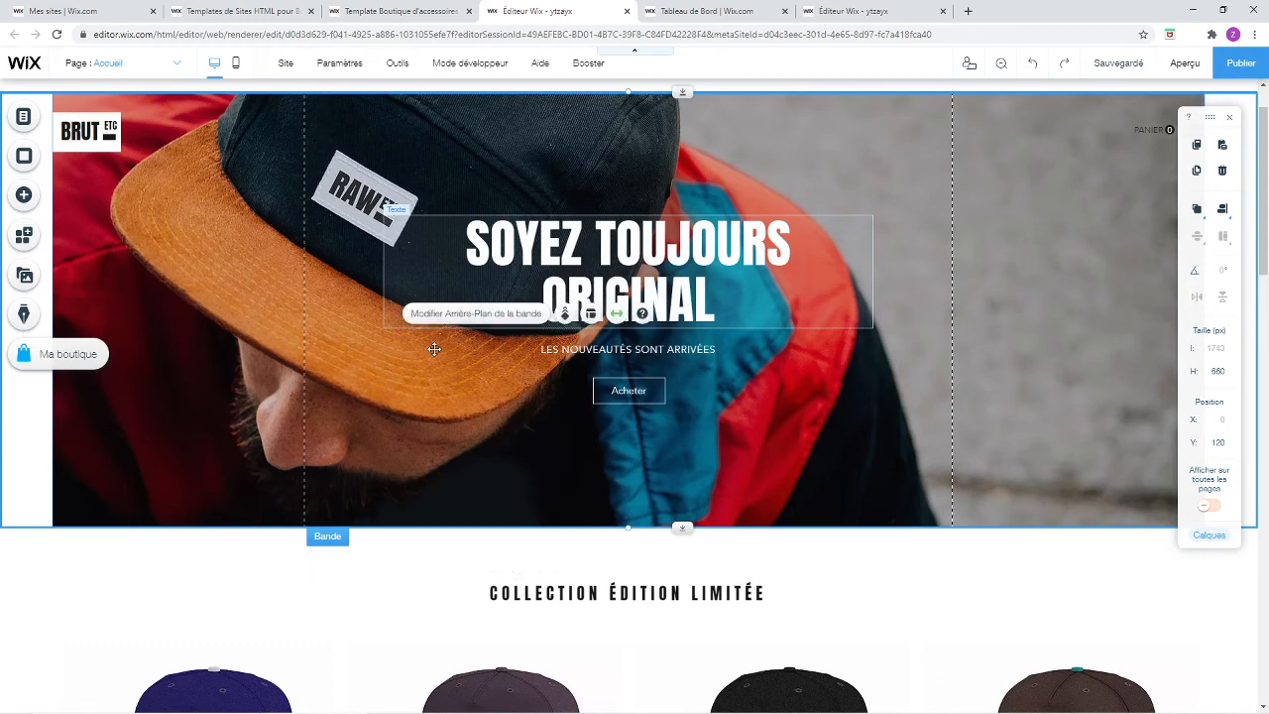
pyautogui.click(461, 315)
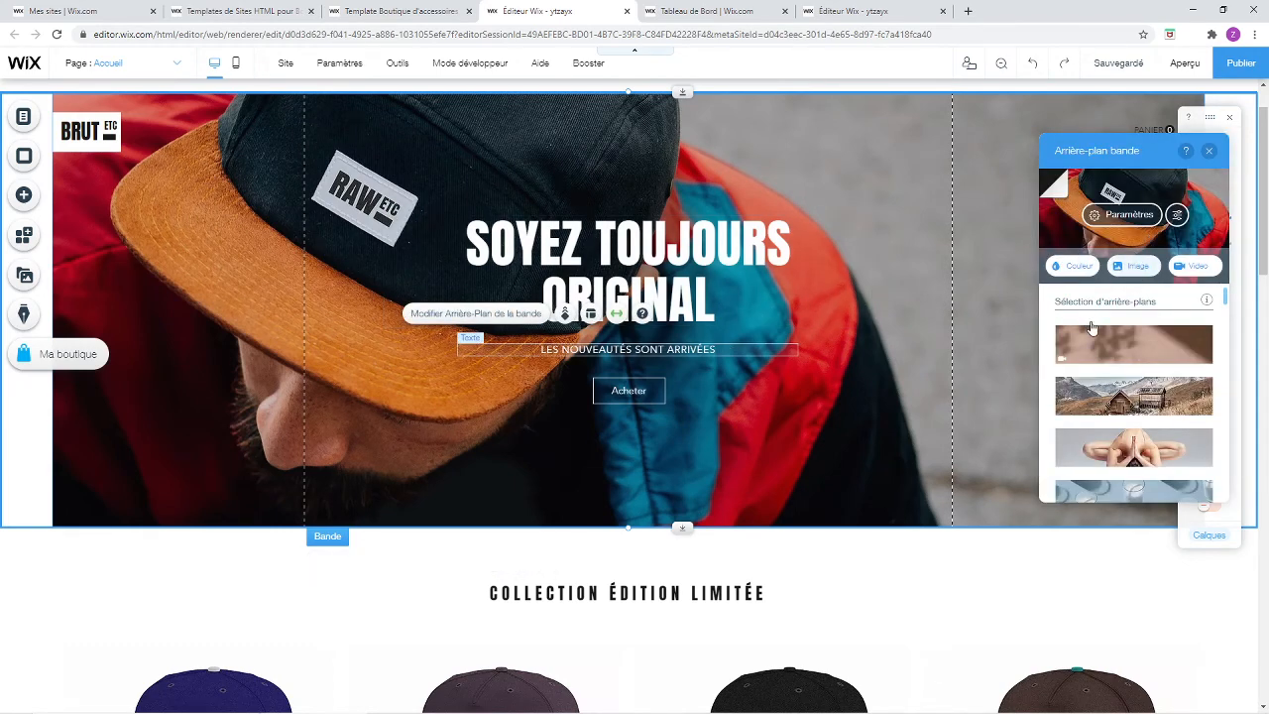
pyautogui.scroll(-2, 1090, 327)
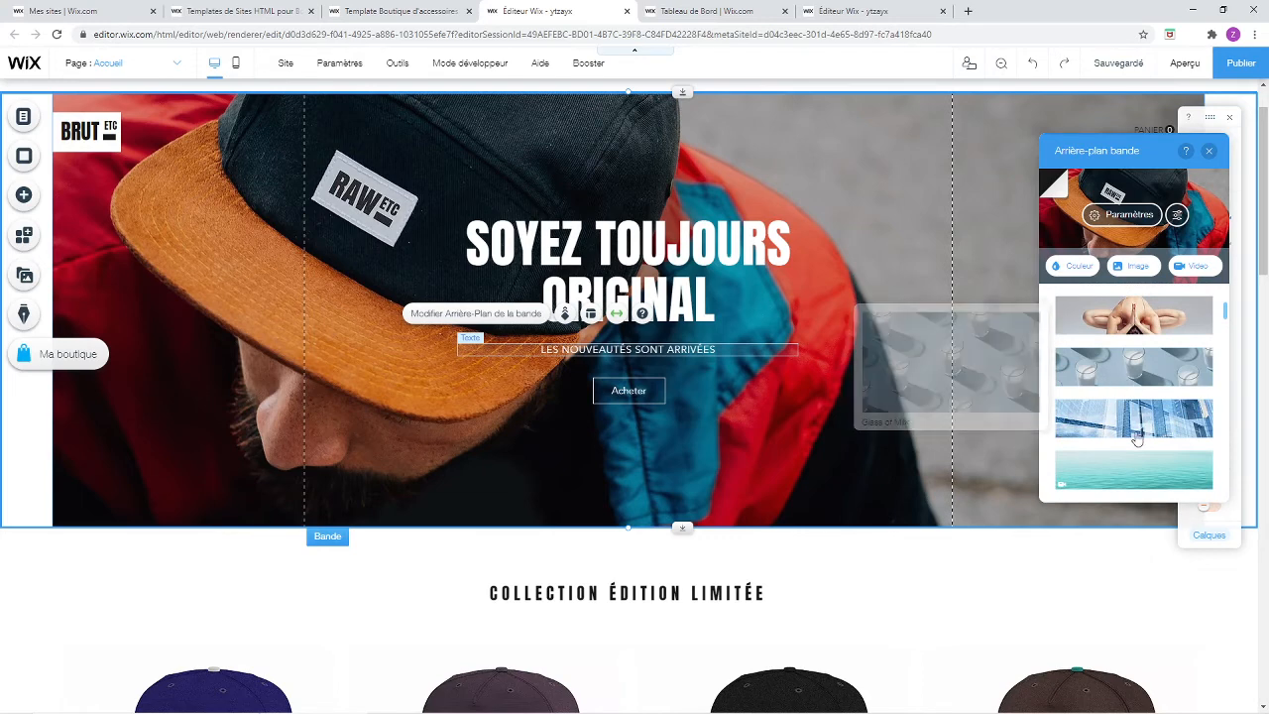
pyautogui.moveTo(1139, 424)
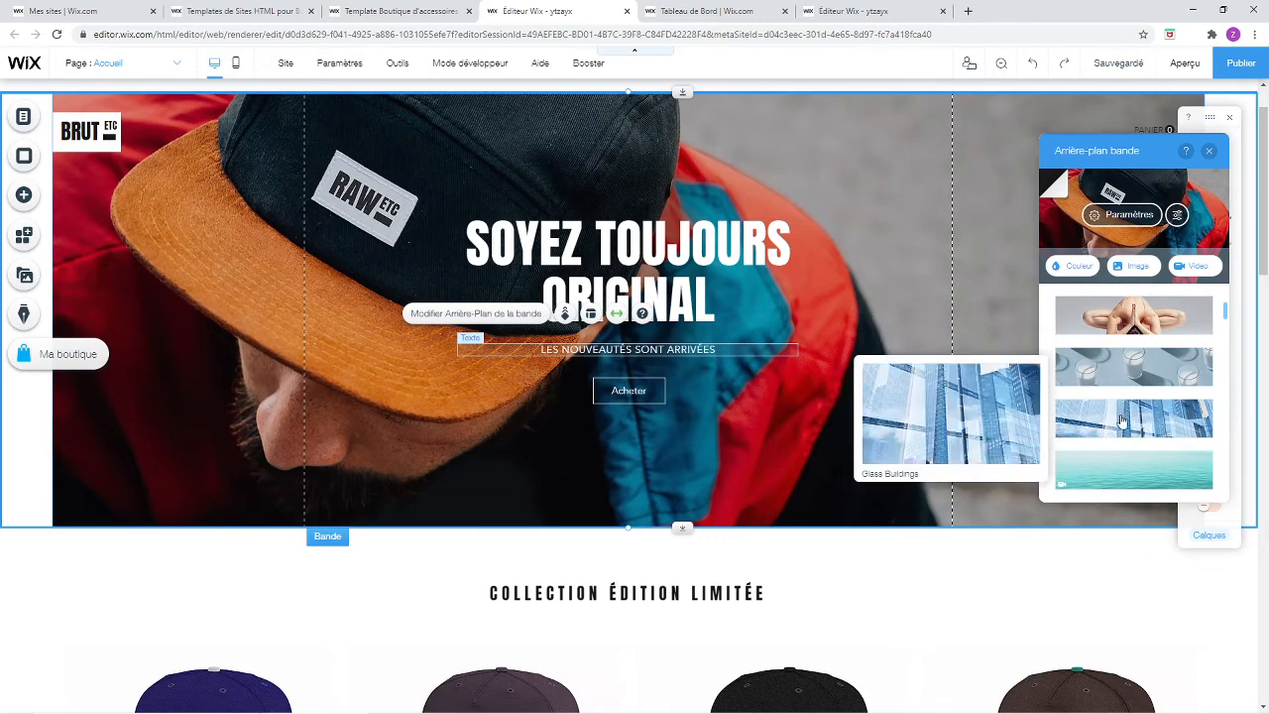
pyautogui.click(1128, 276)
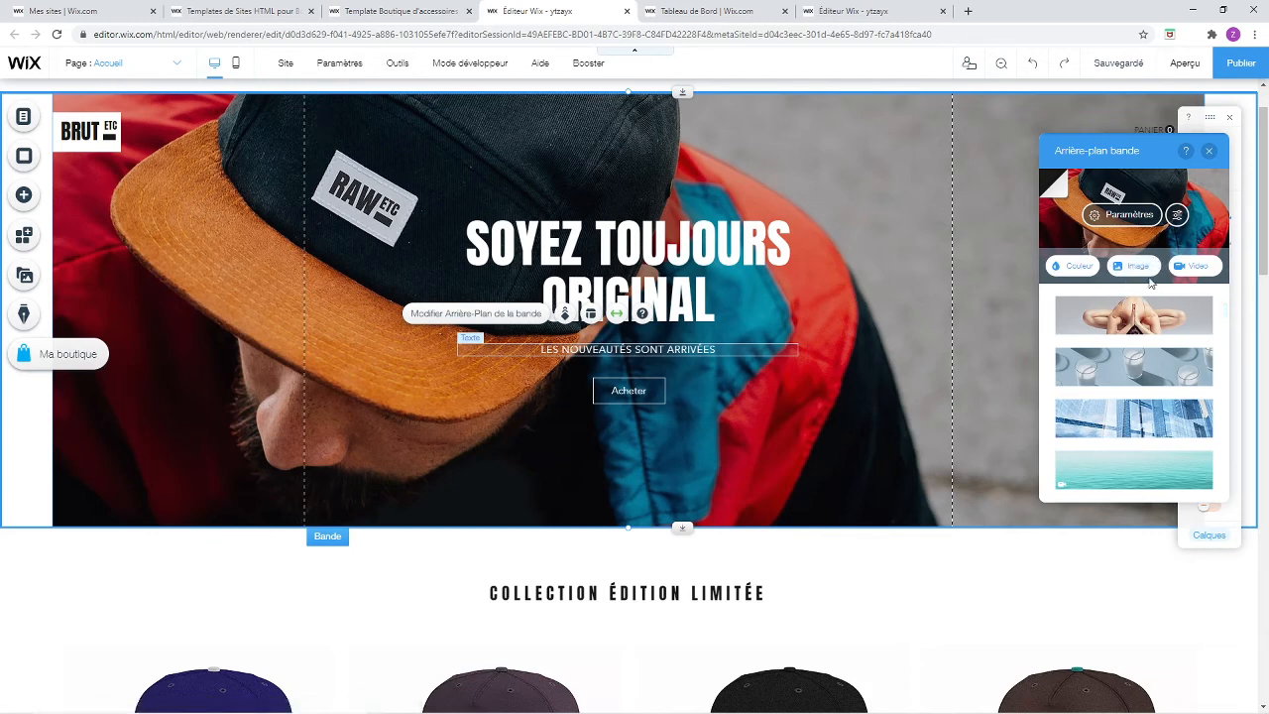
pyautogui.click(1142, 267)
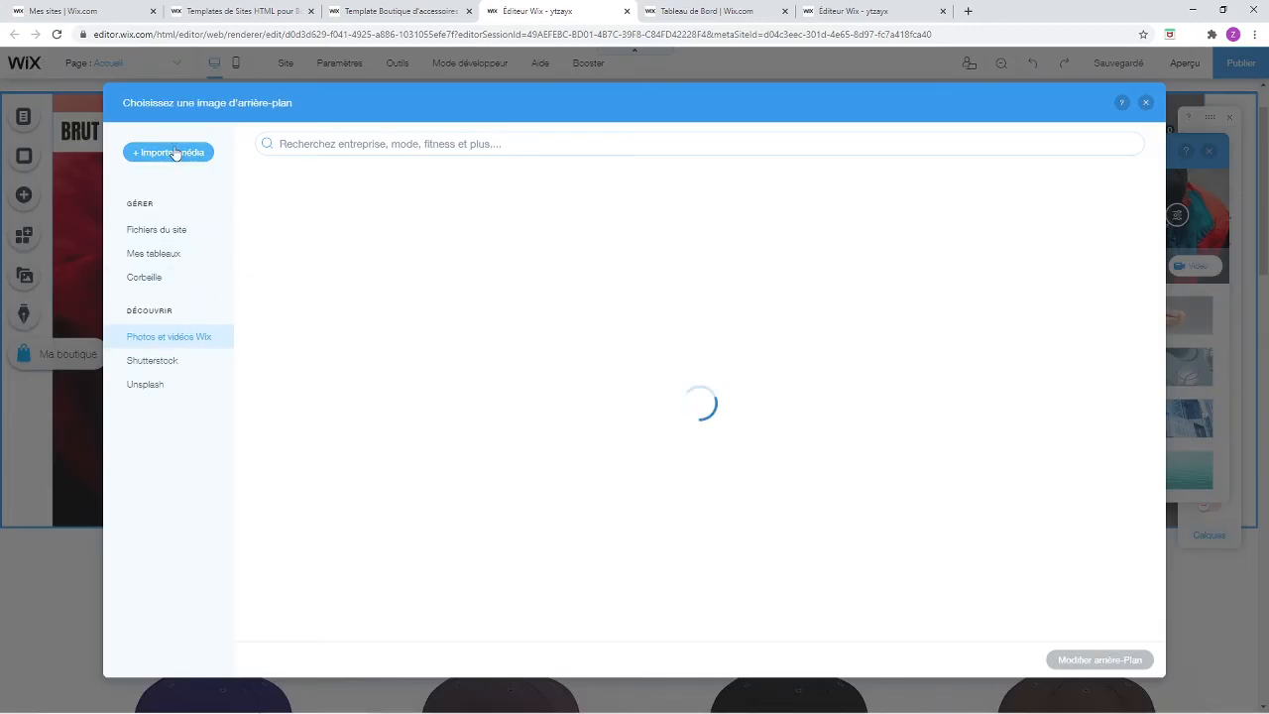
pyautogui.scroll(-3, 585, 313)
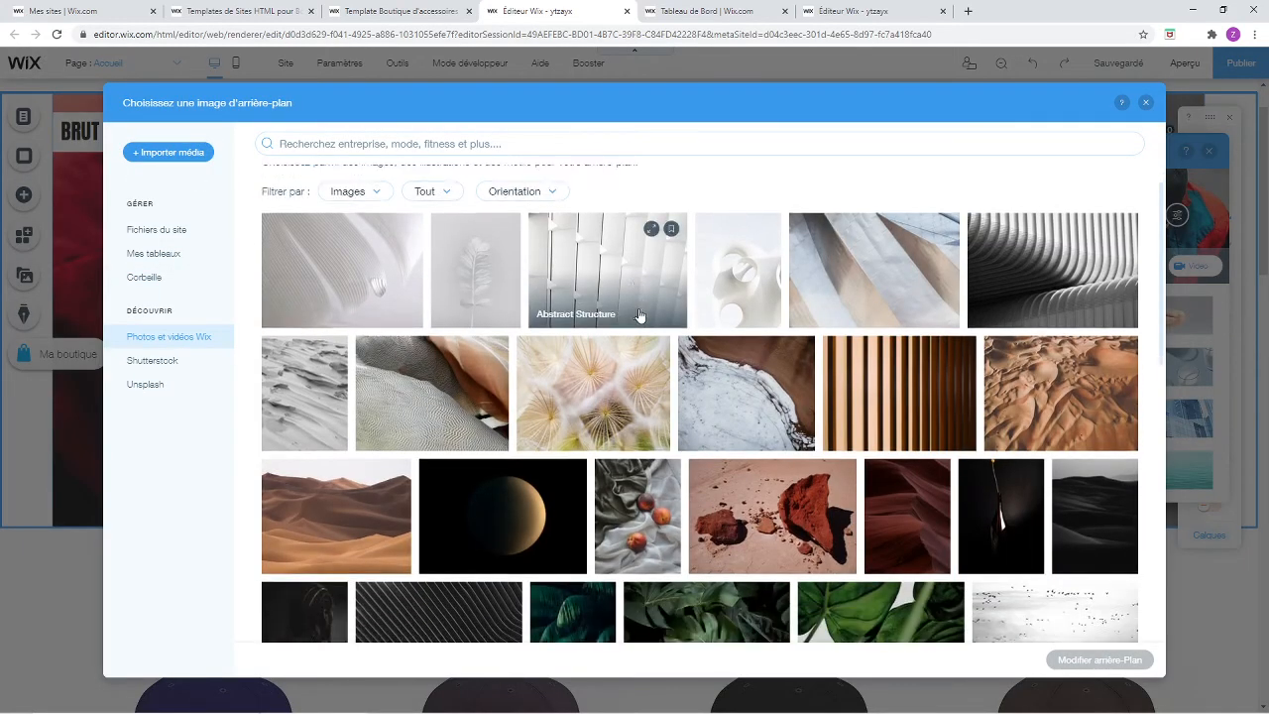
pyautogui.click(544, 317)
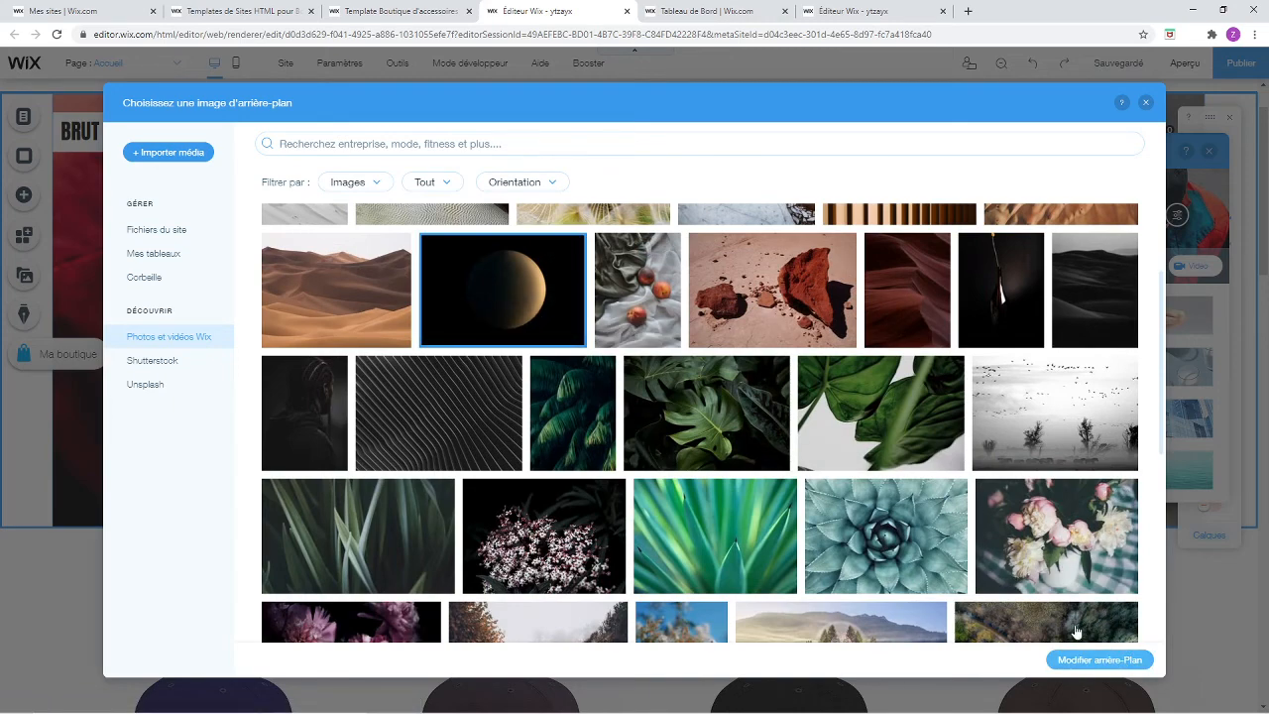
pyautogui.scroll(-2, 403, 421)
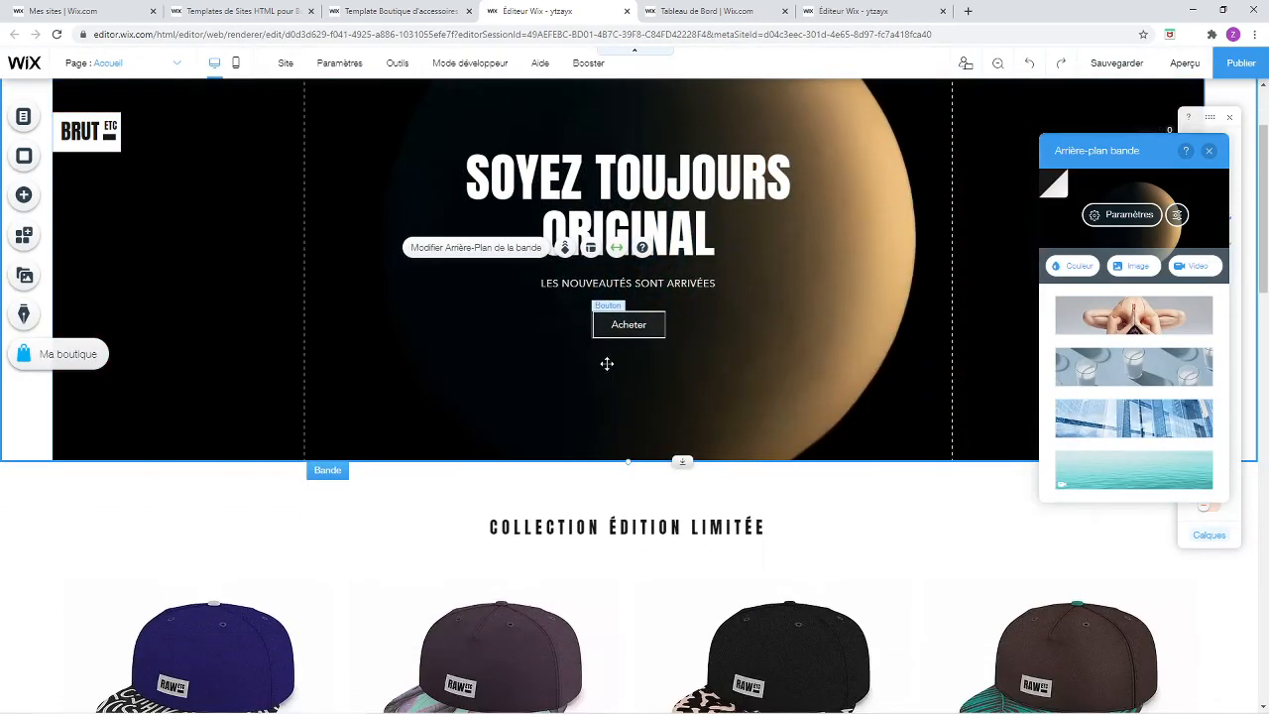
pyautogui.click(352, 458)
# Replace the "Collection édition limitée" heading above the product gallery with "VOICI LE SHOP"
pyautogui.scroll(-4, 354, 457)
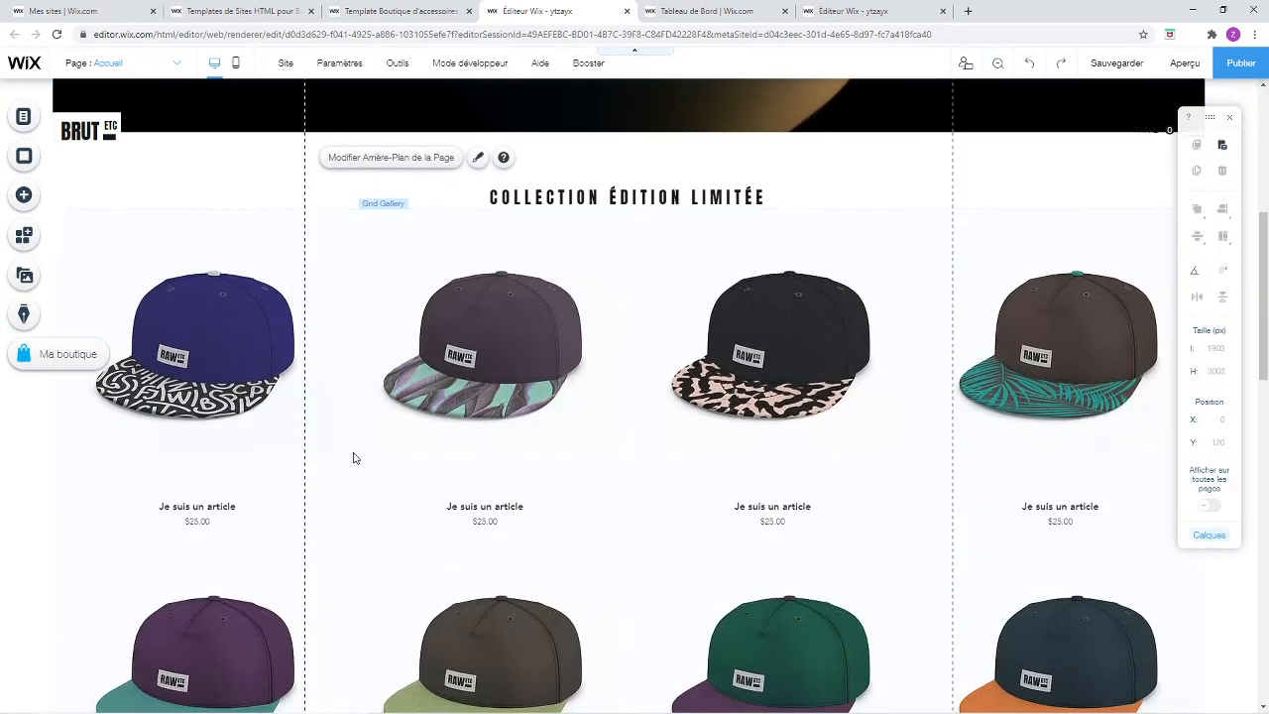
pyautogui.scroll(1, 588, 184)
pyautogui.click(583, 188)
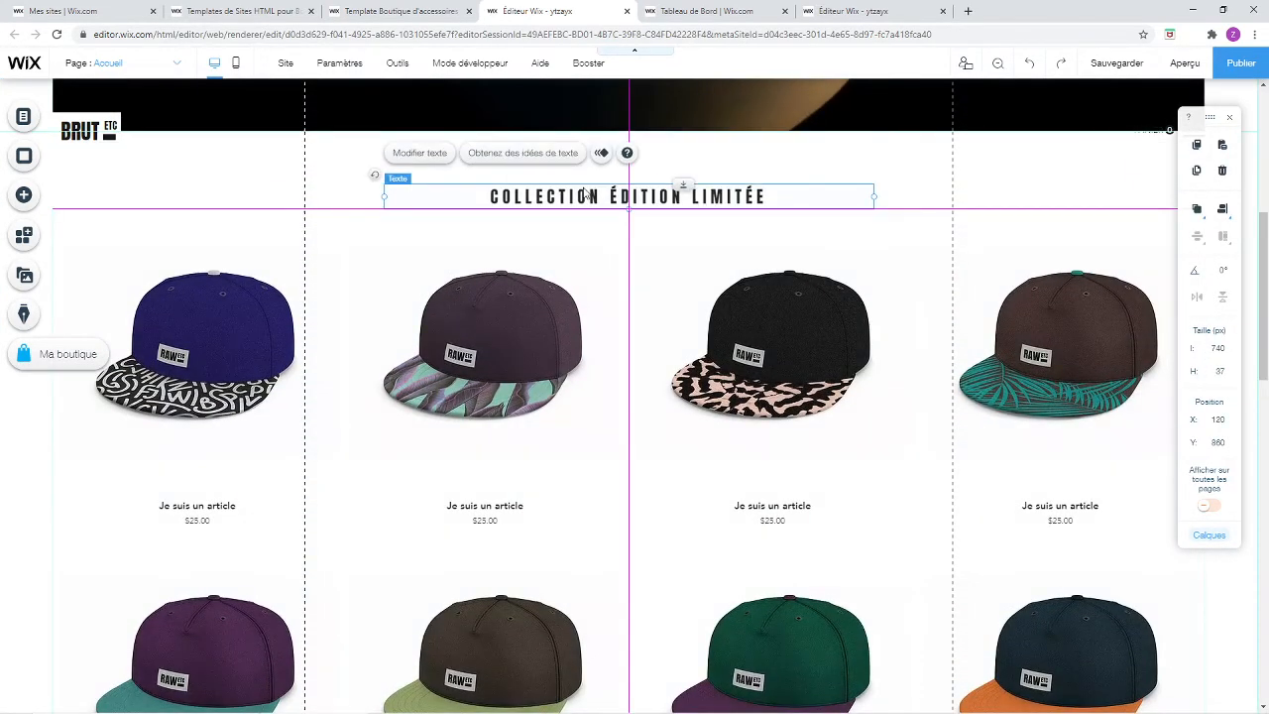
pyautogui.doubleClick(581, 194)
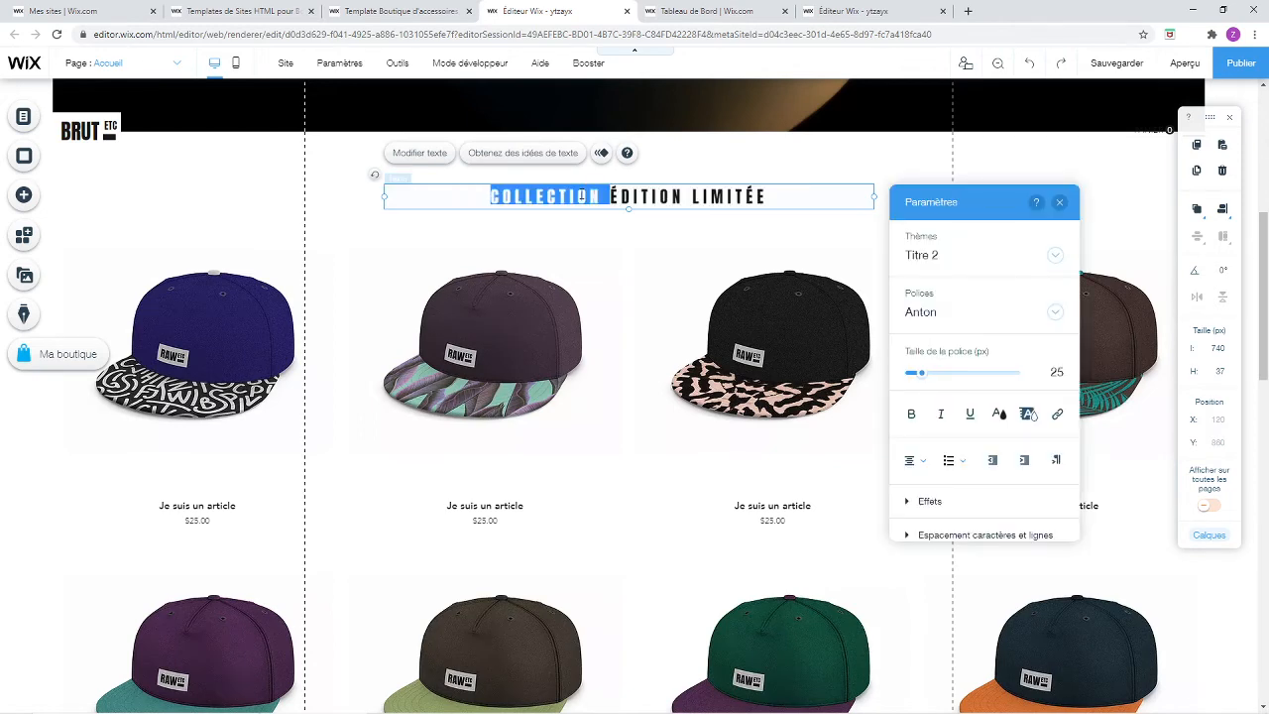
pyautogui.moveTo(768, 197); pyautogui.dragTo(593, 206)
pyautogui.click(683, 219)
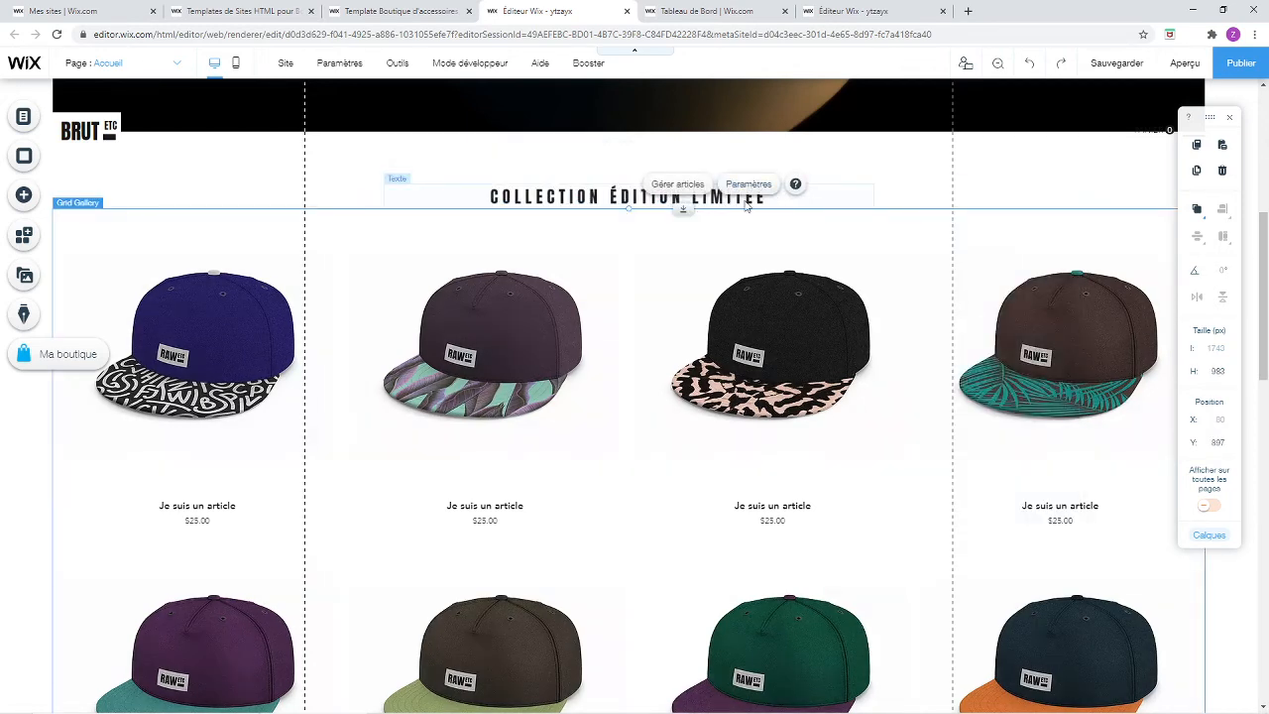
pyautogui.click(745, 199)
pyautogui.doubleClick(744, 198)
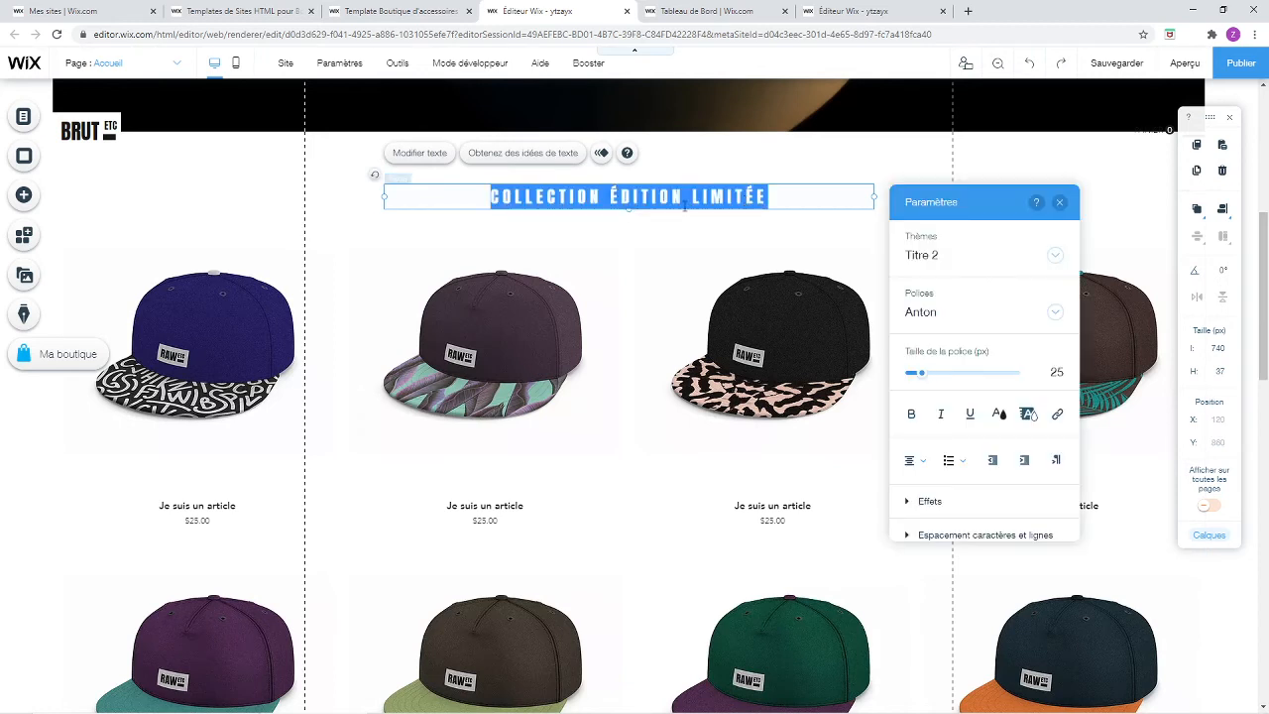
pyautogui.press('BackSpace')
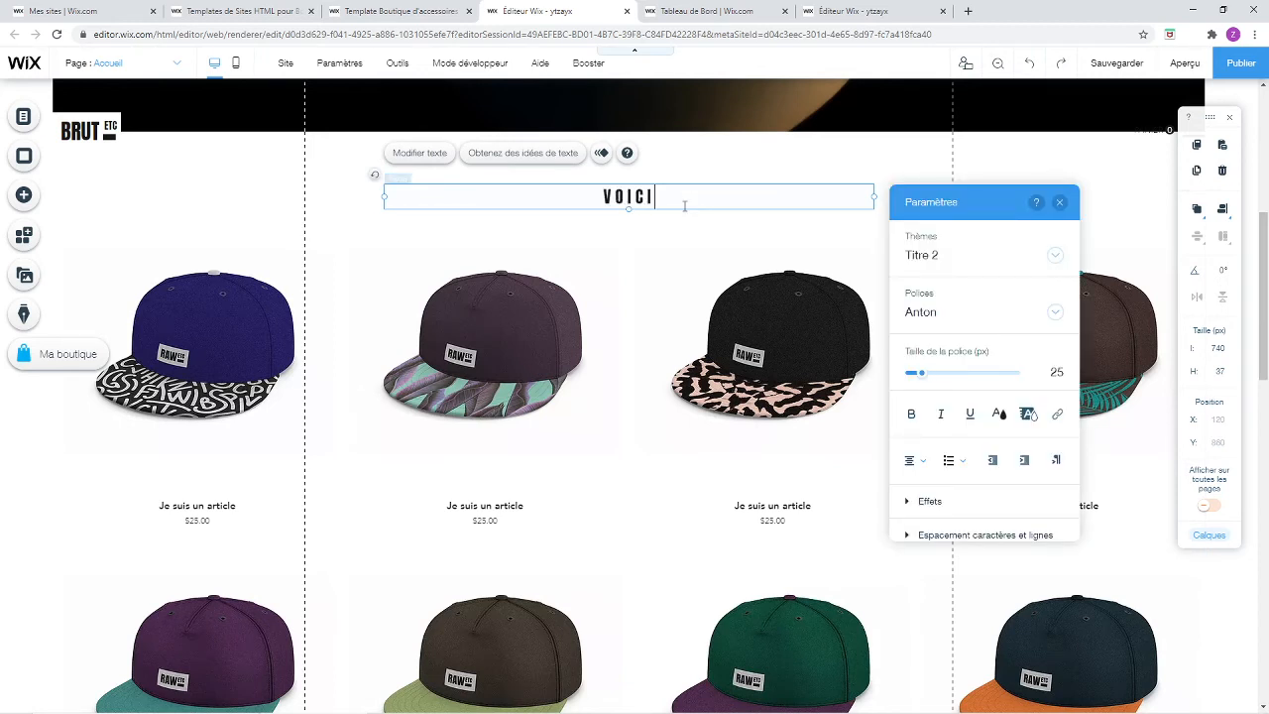
pyautogui.write('VOICI LE S')
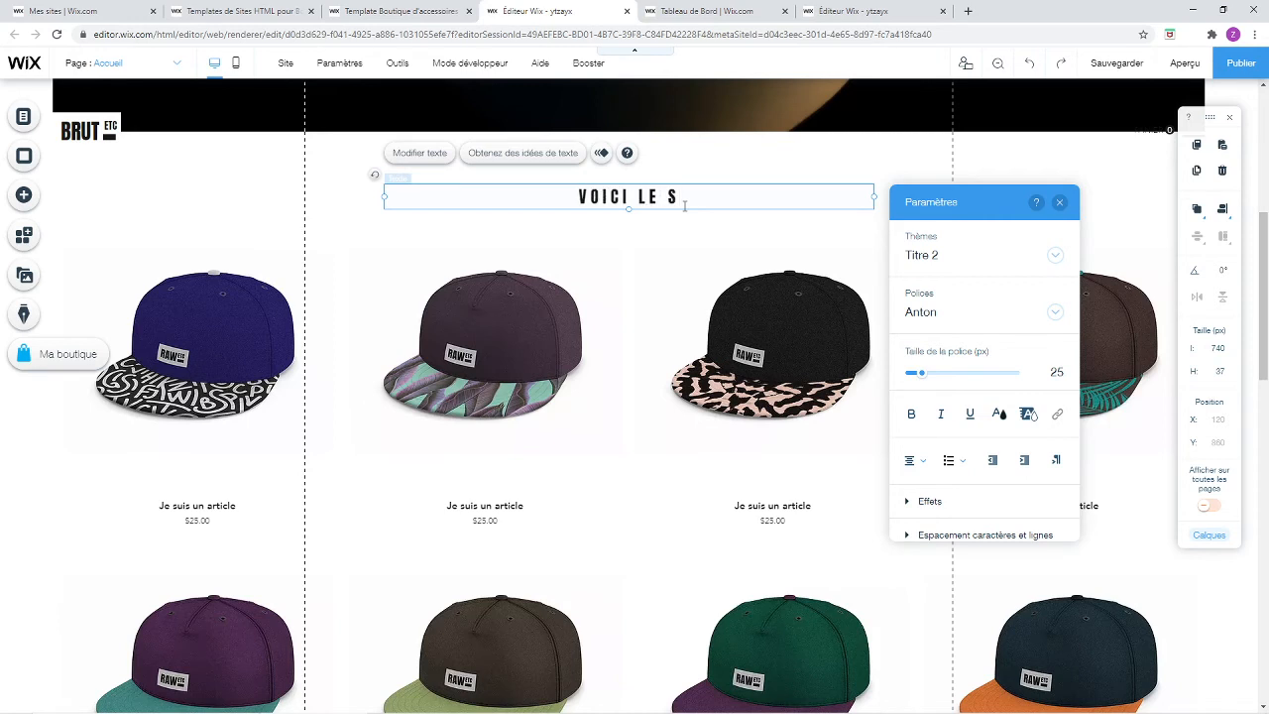
pyautogui.write('HOP')
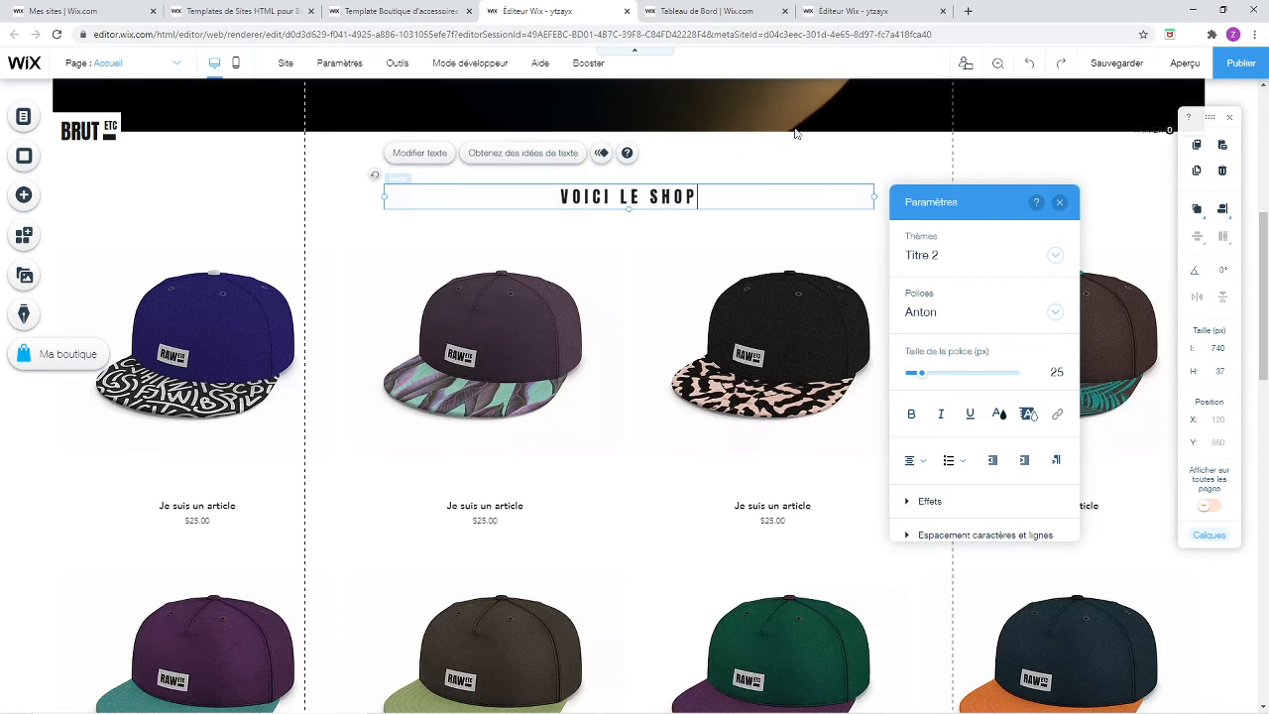
pyautogui.click(1059, 203)
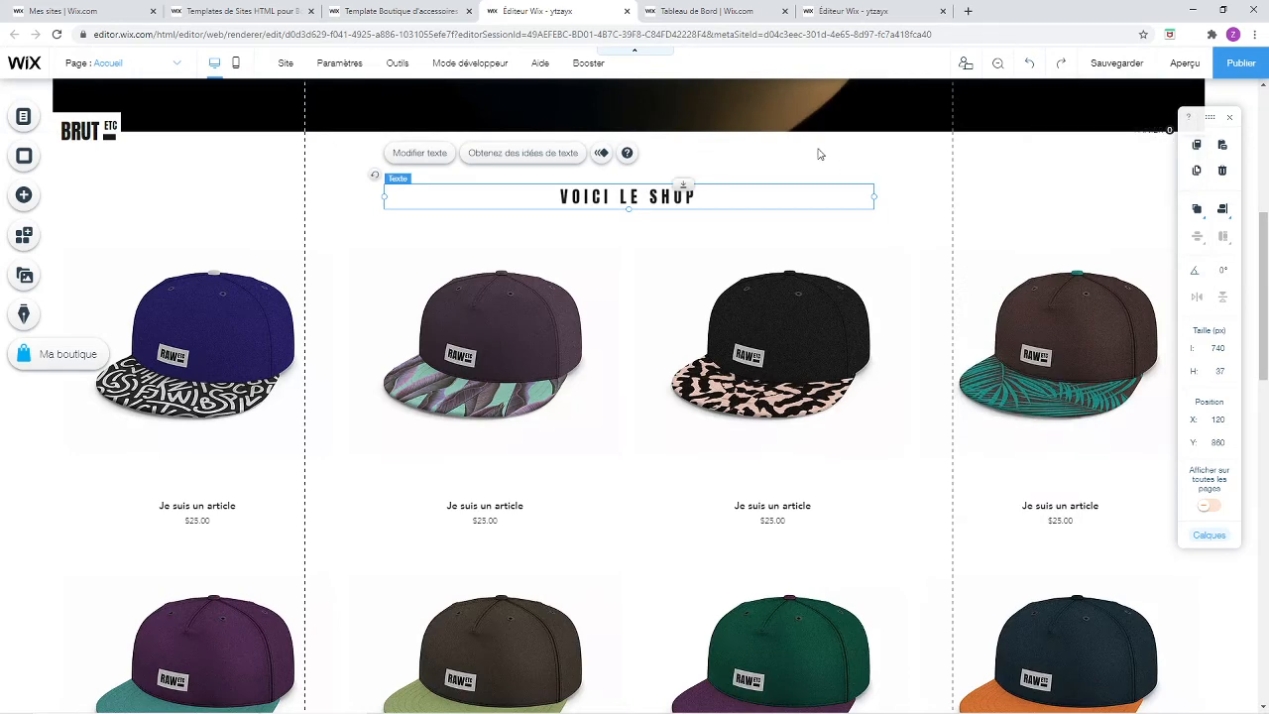
pyautogui.click(819, 154)
# Look through the rest of the home page, from the Acheter button and Instagram feed to the footer, and return to the banner
pyautogui.scroll(-5, 822, 153)
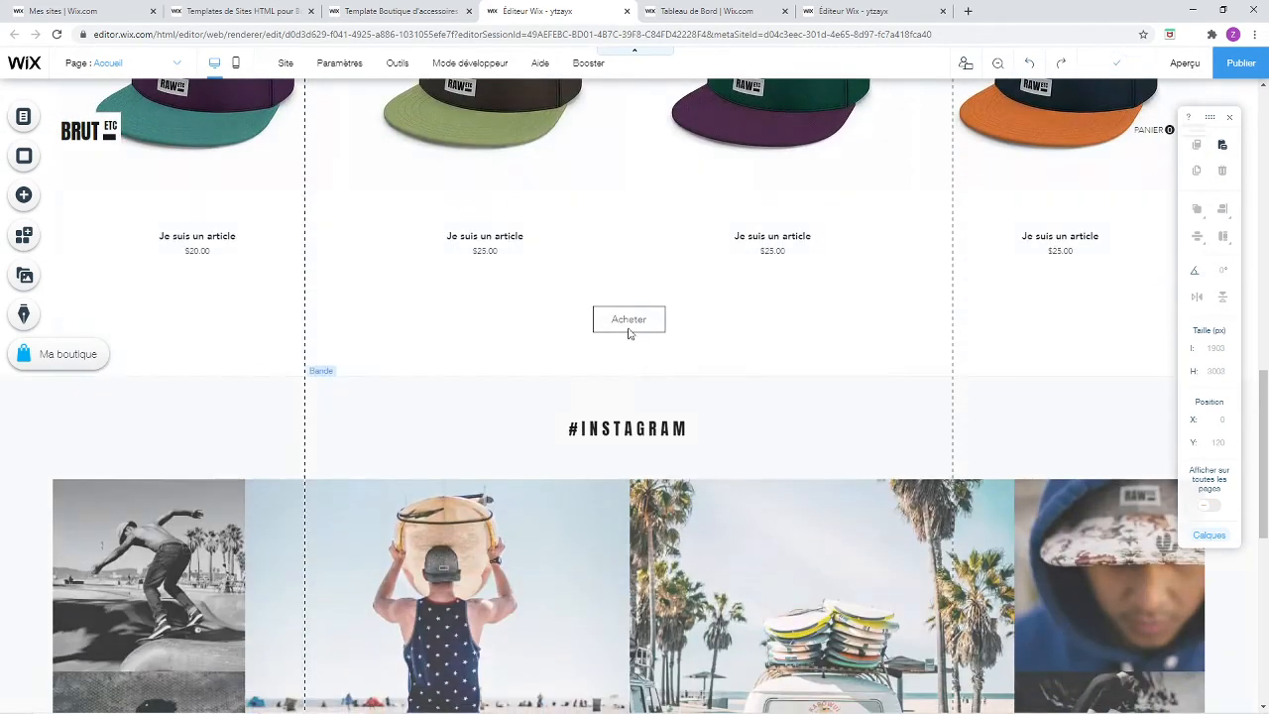
pyautogui.click(630, 329)
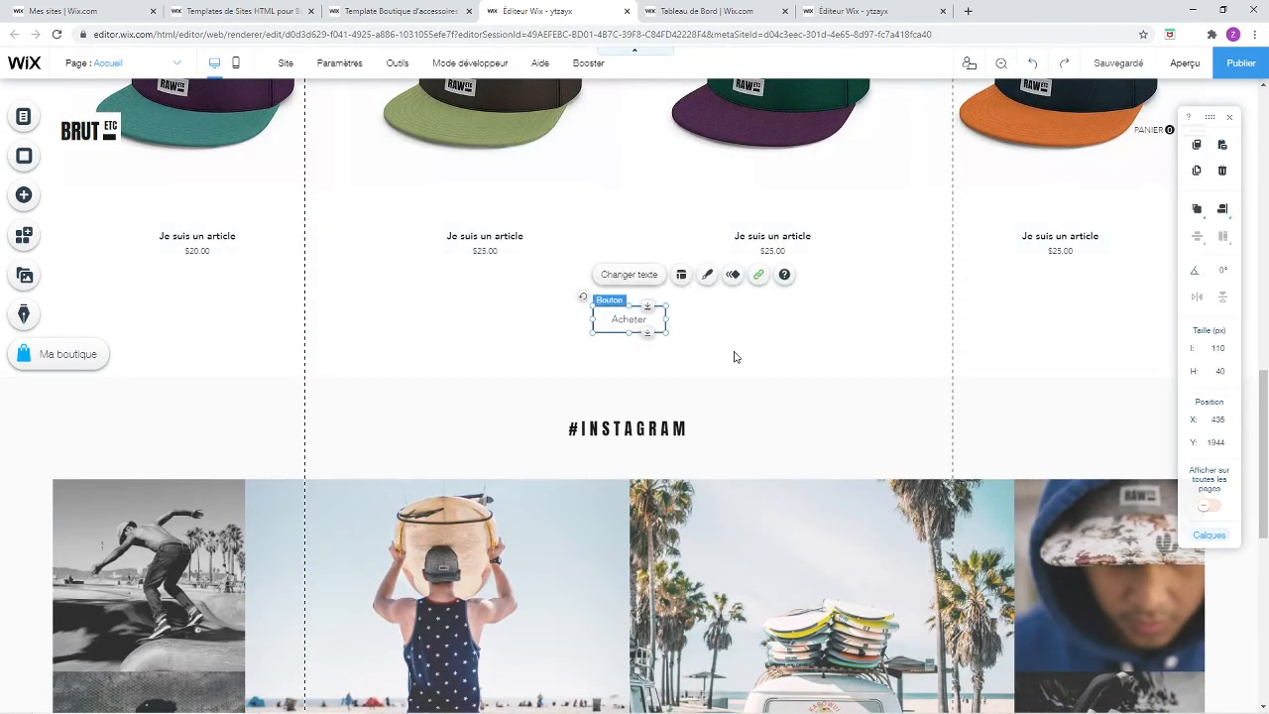
pyautogui.click(734, 357)
pyautogui.scroll(-8, 688, 357)
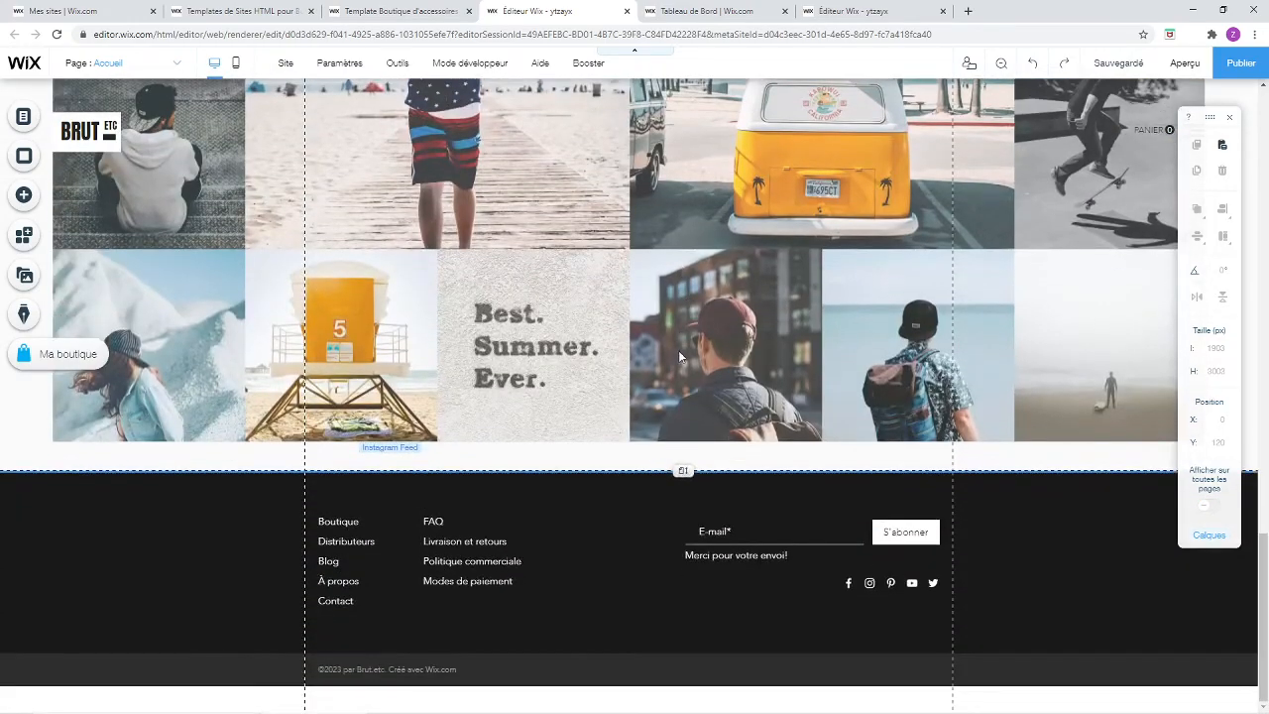
pyautogui.scroll(4, 679, 350)
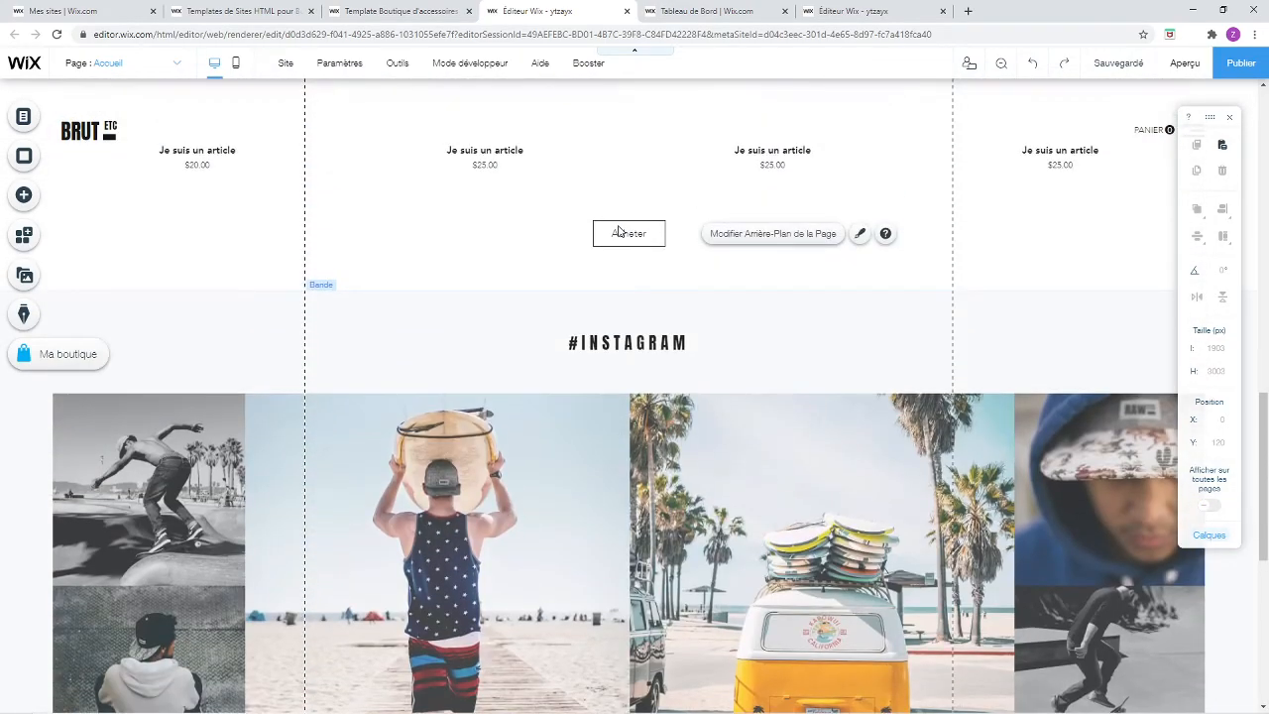
pyautogui.click(618, 231)
pyautogui.scroll(6, 751, 291)
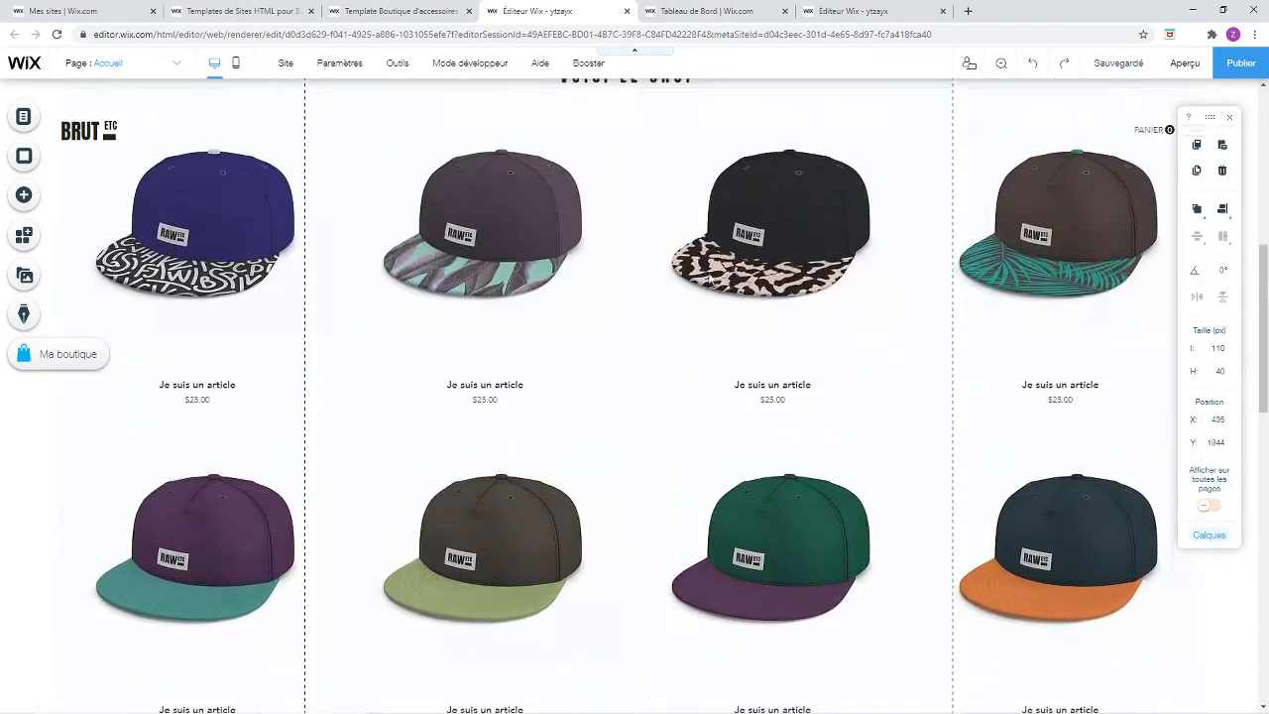
pyautogui.scroll(5, 708, 275)
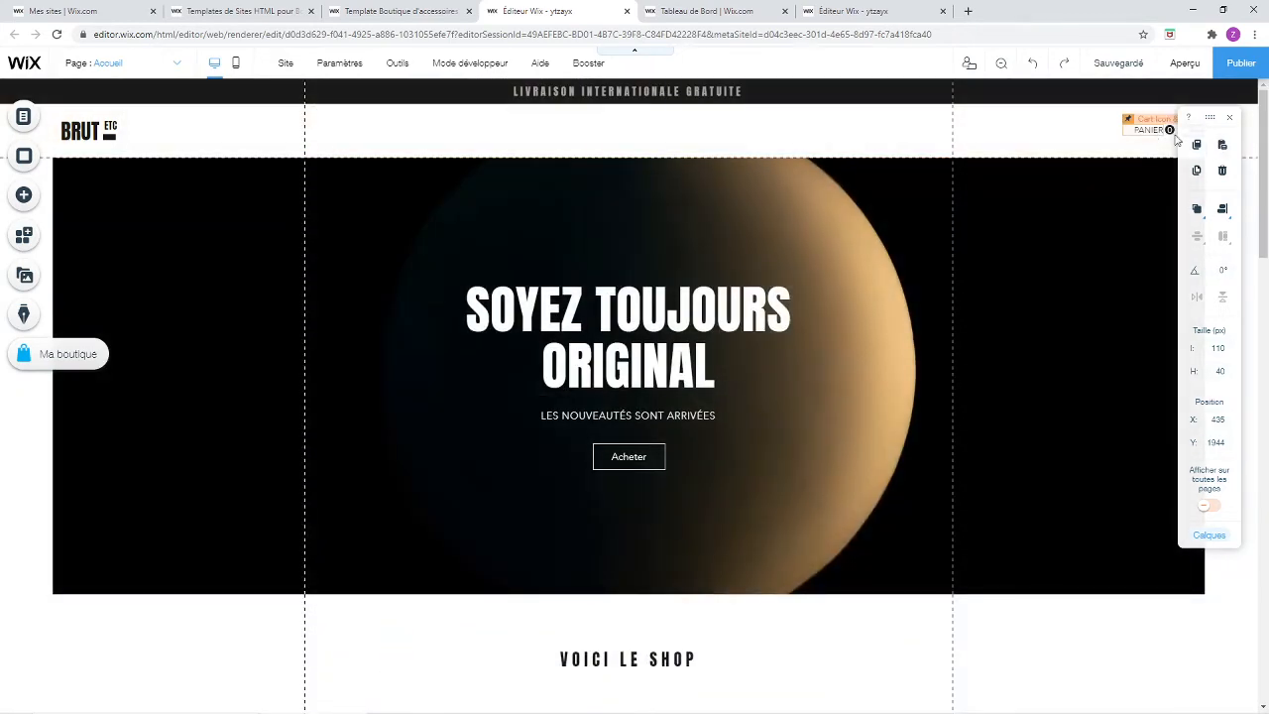
# Hide the floating editing toolbar and select the header's menu icon and the header itself to see their editing options
pyautogui.click(1229, 117)
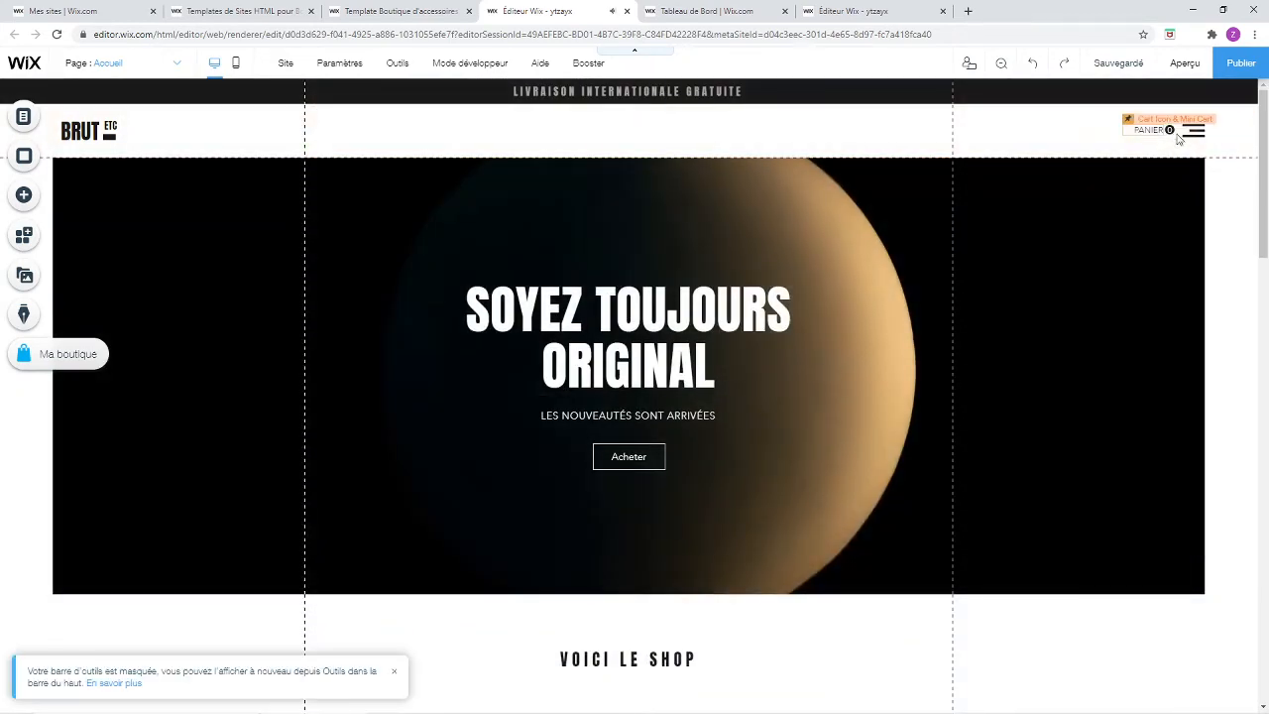
pyautogui.click(1194, 137)
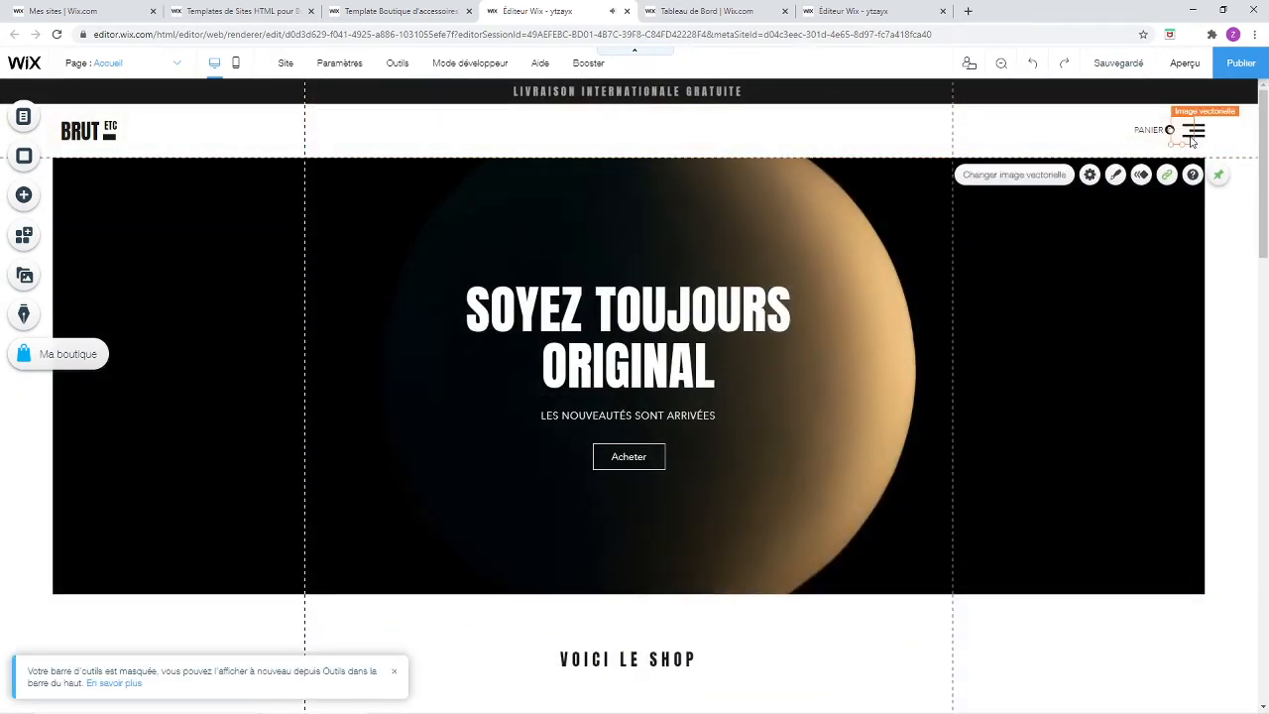
pyautogui.click(1137, 132)
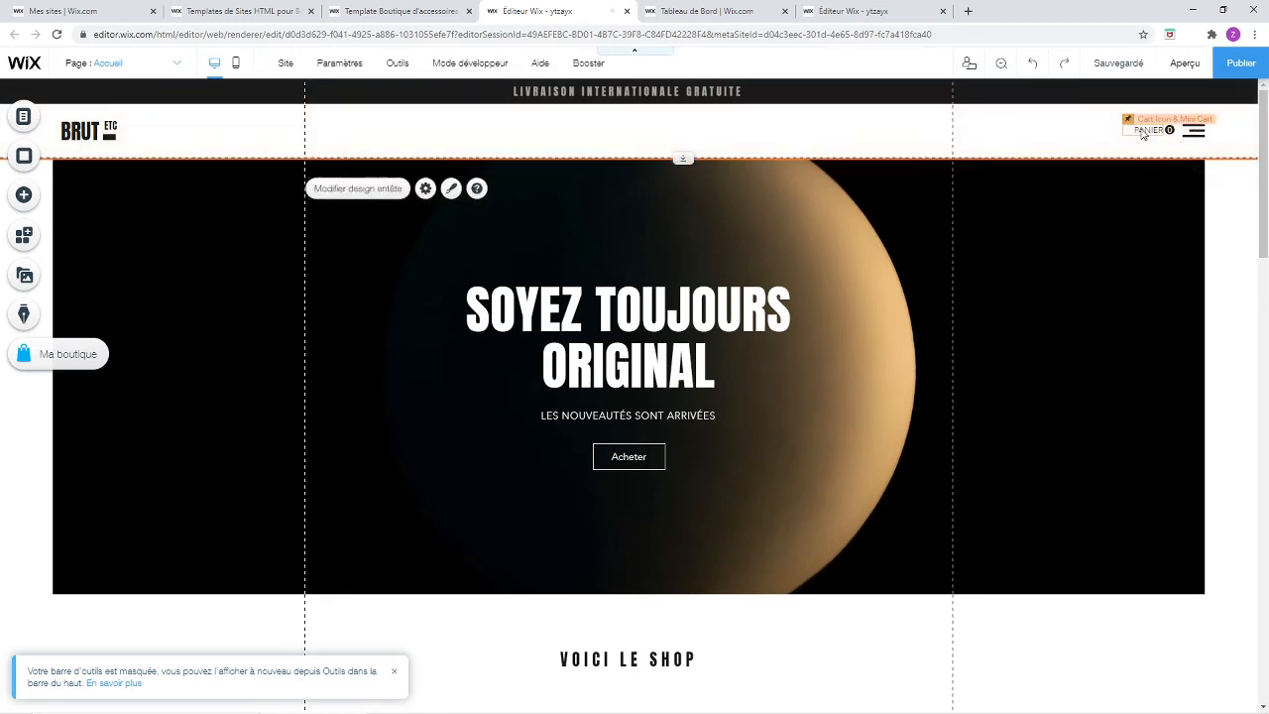
pyautogui.click(1083, 127)
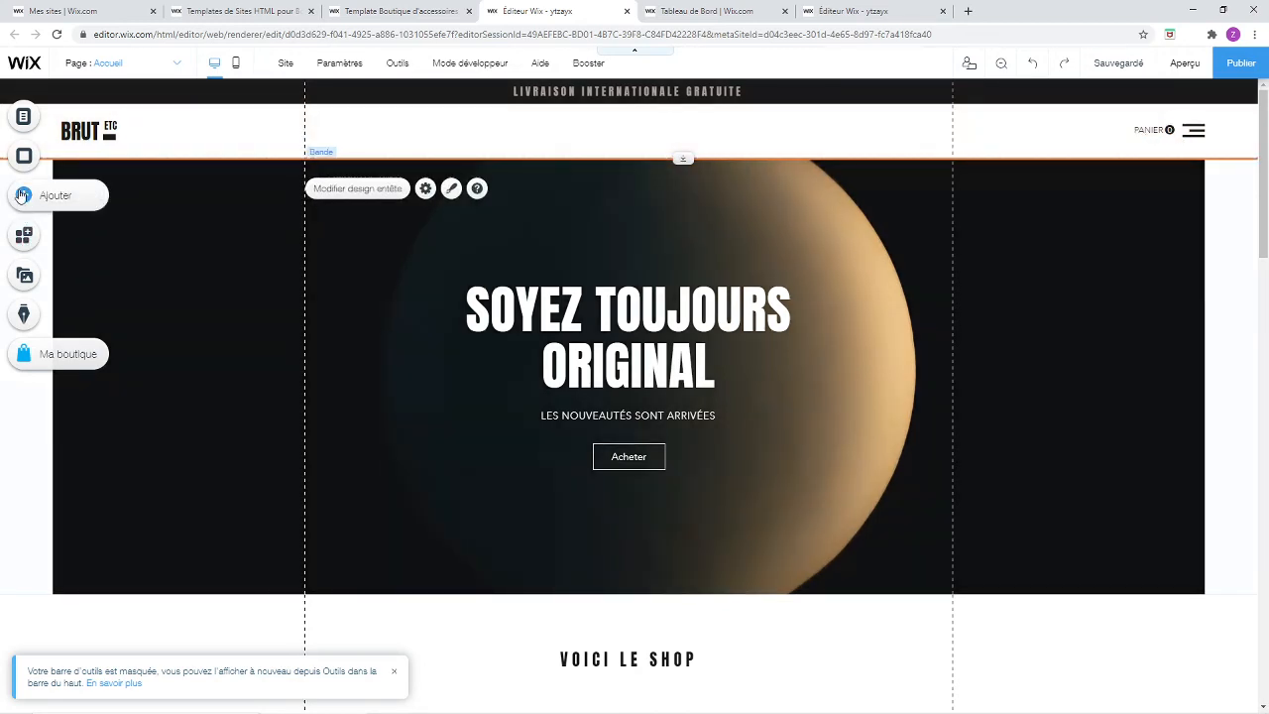
# Look through the categories of elements that can be added to the page, including lists and grids, text and buttons
pyautogui.click(20, 195)
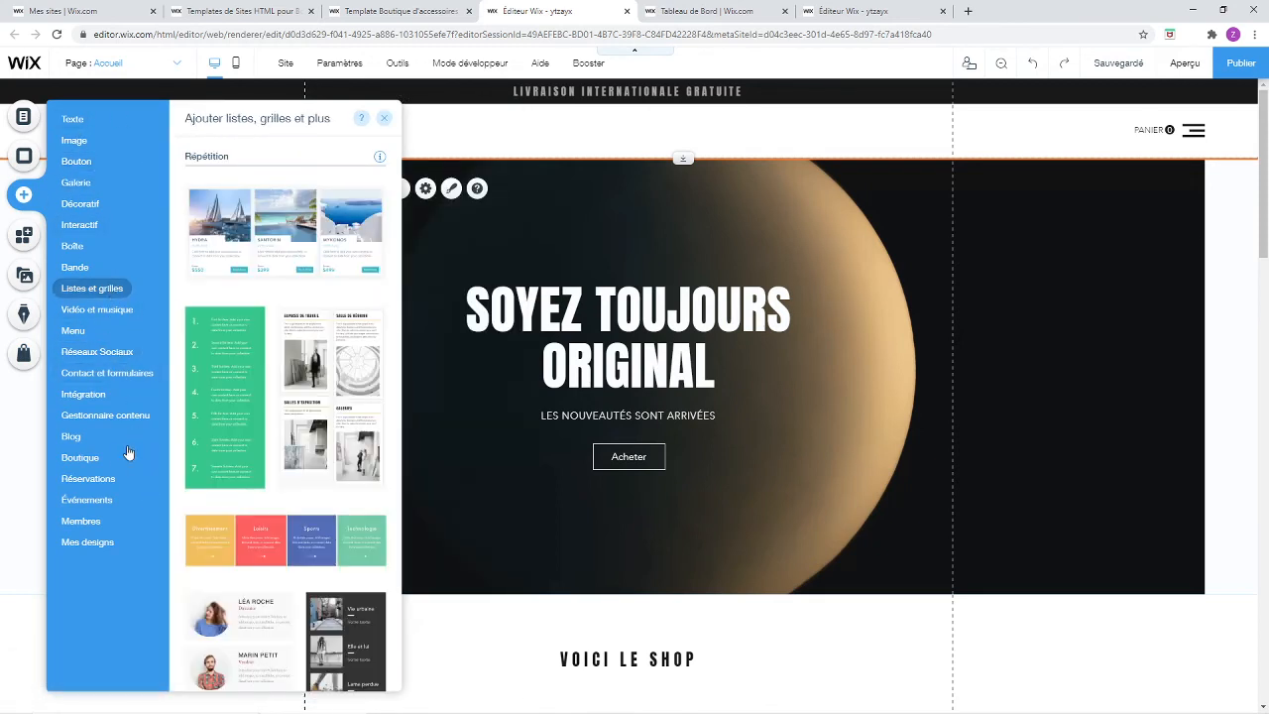
pyautogui.moveTo(89, 462)
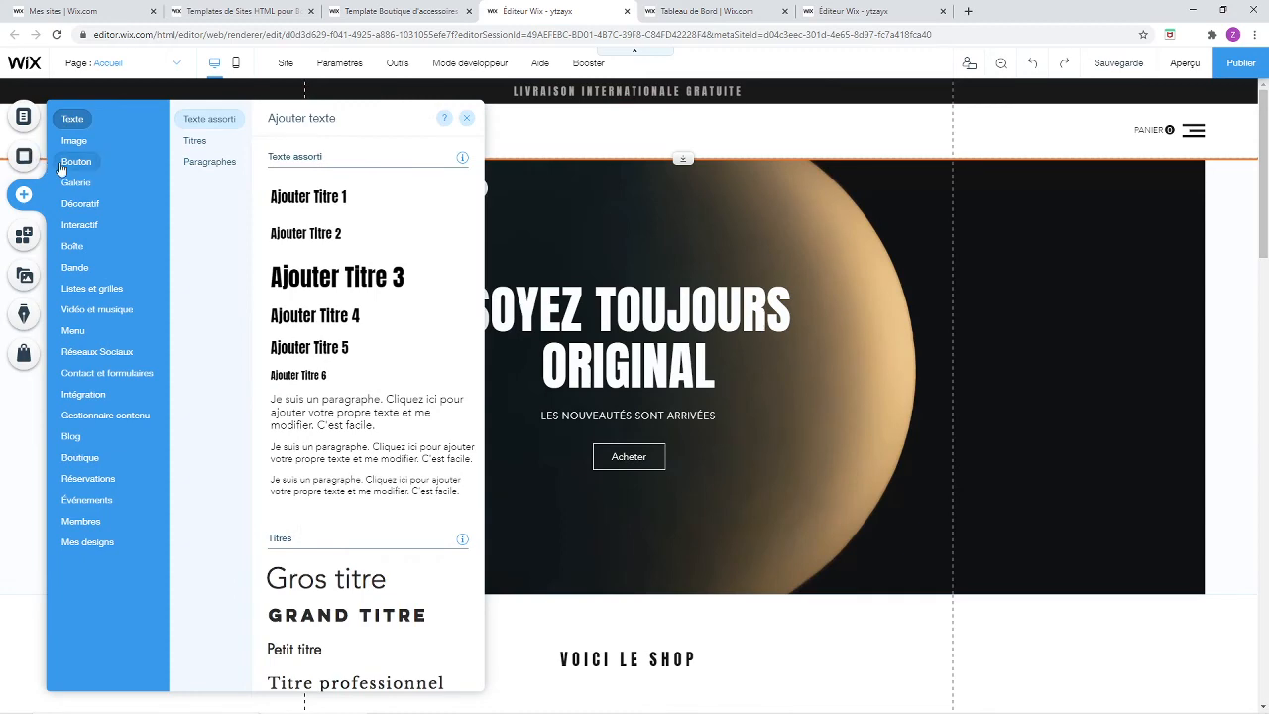
pyautogui.moveTo(121, 172)
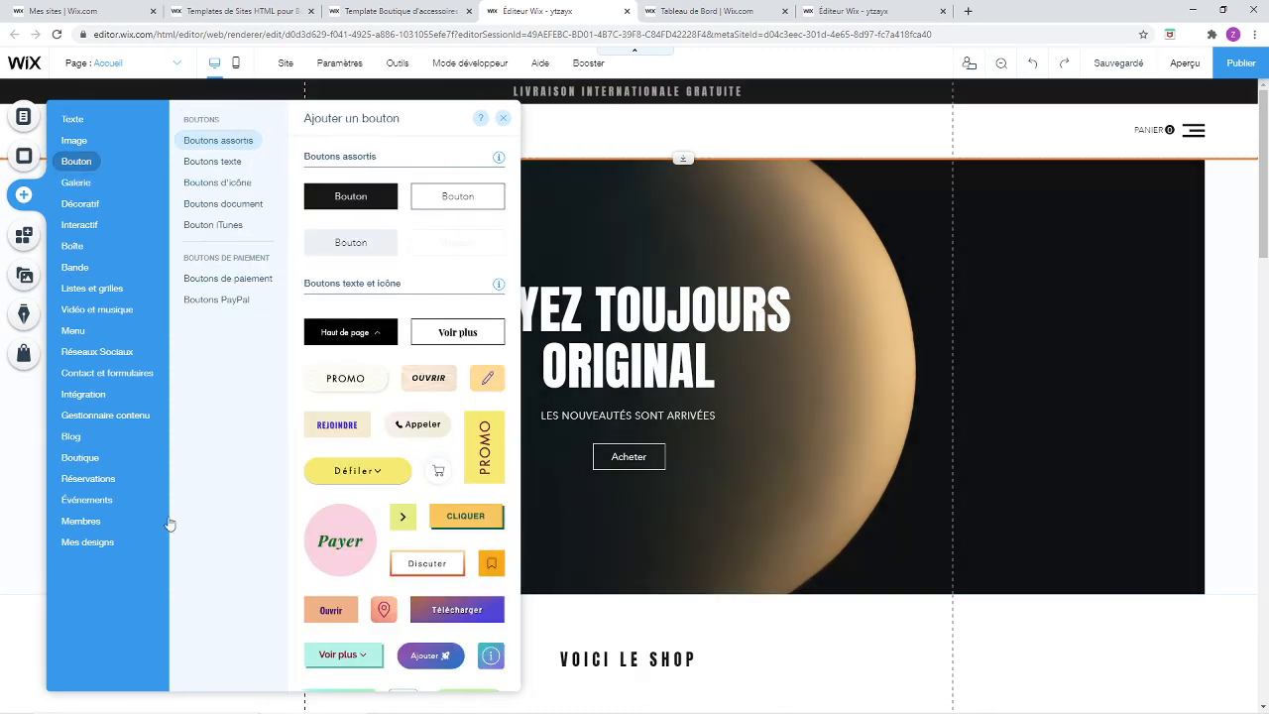
# Look at the event and button elements that can be added and at the product gallery on the home page
pyautogui.moveTo(109, 500)
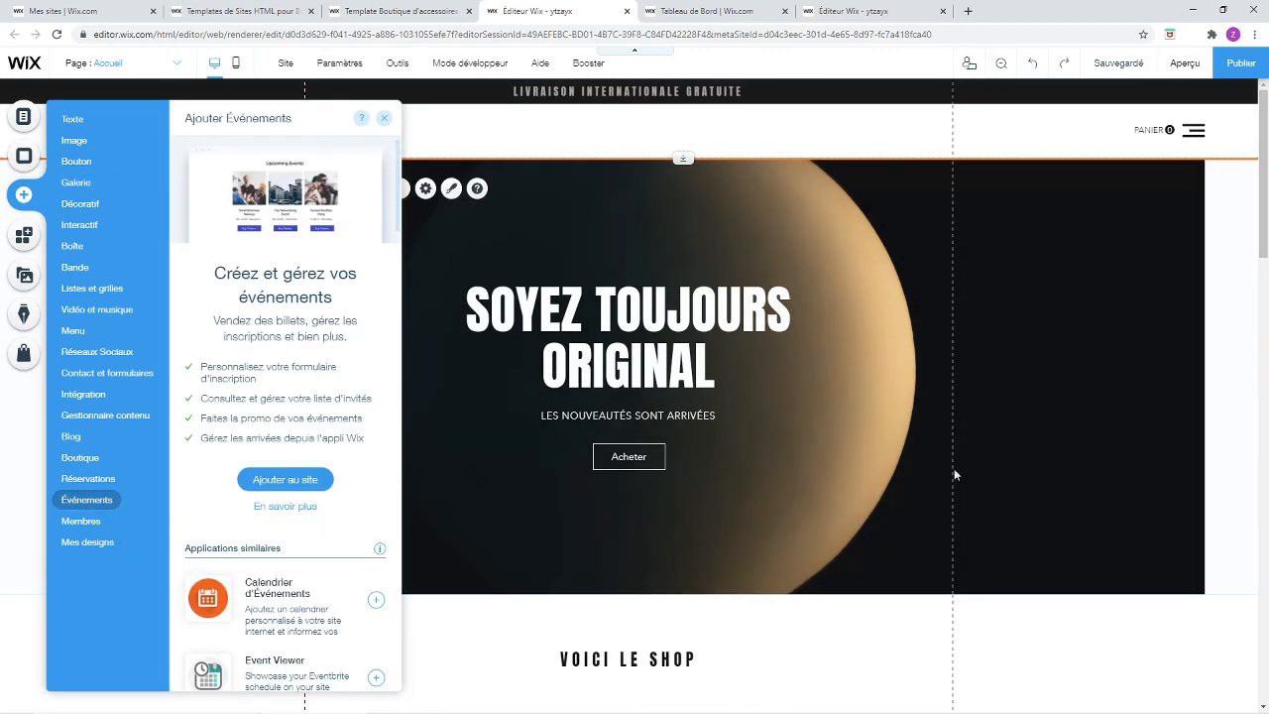
pyautogui.scroll(-10, 954, 475)
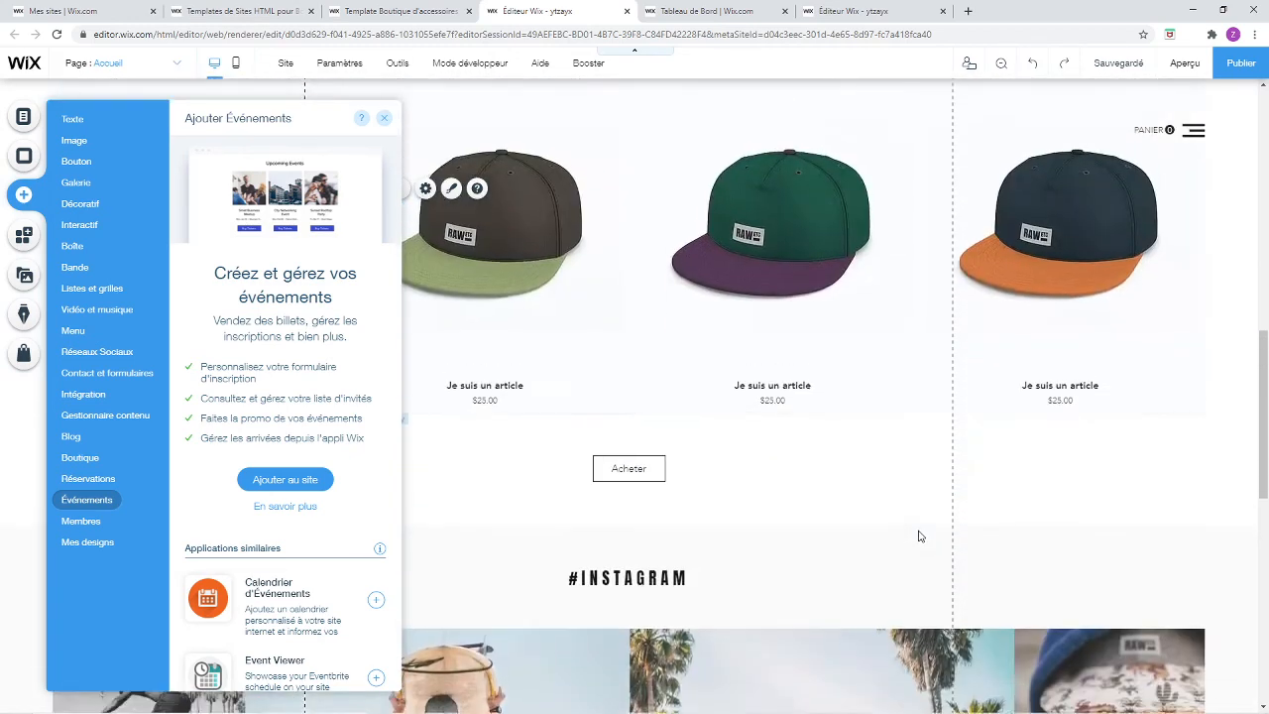
pyautogui.scroll(3, 921, 536)
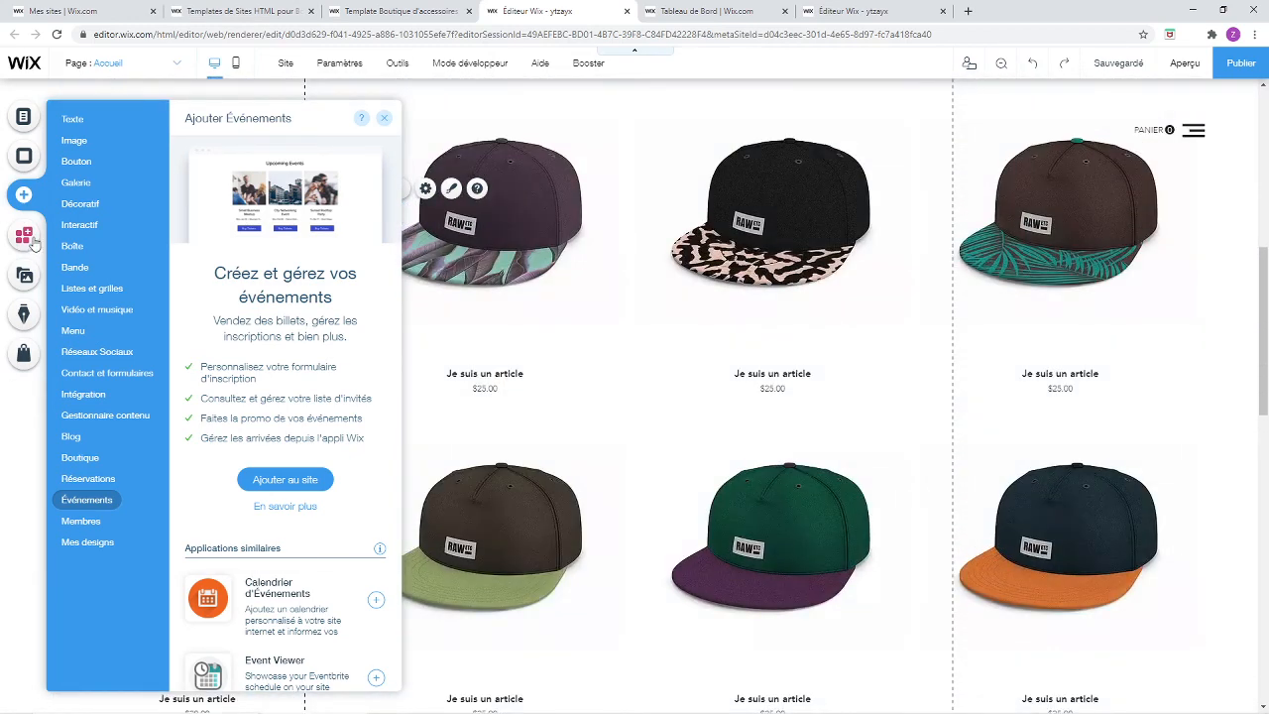
pyautogui.click(80, 160)
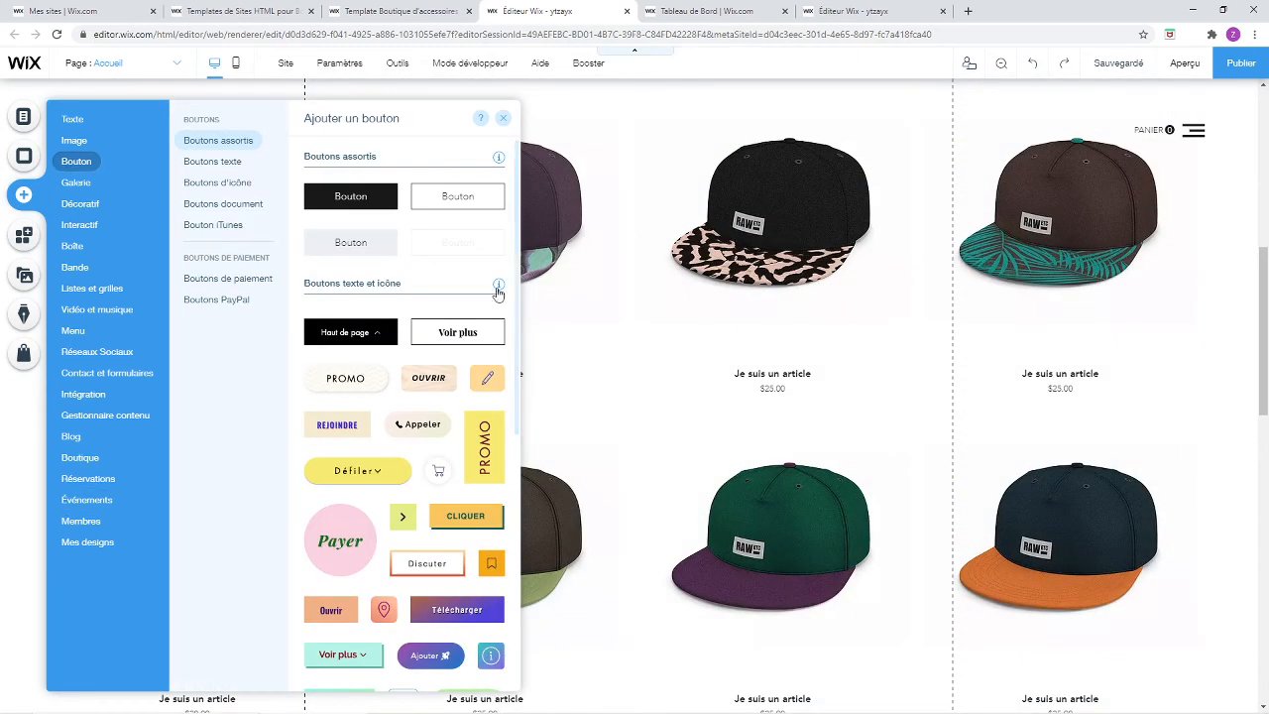
# Browse the Wix App Market's recommended apps, popular apps and Wix business solutions, and close it
pyautogui.click(23, 238)
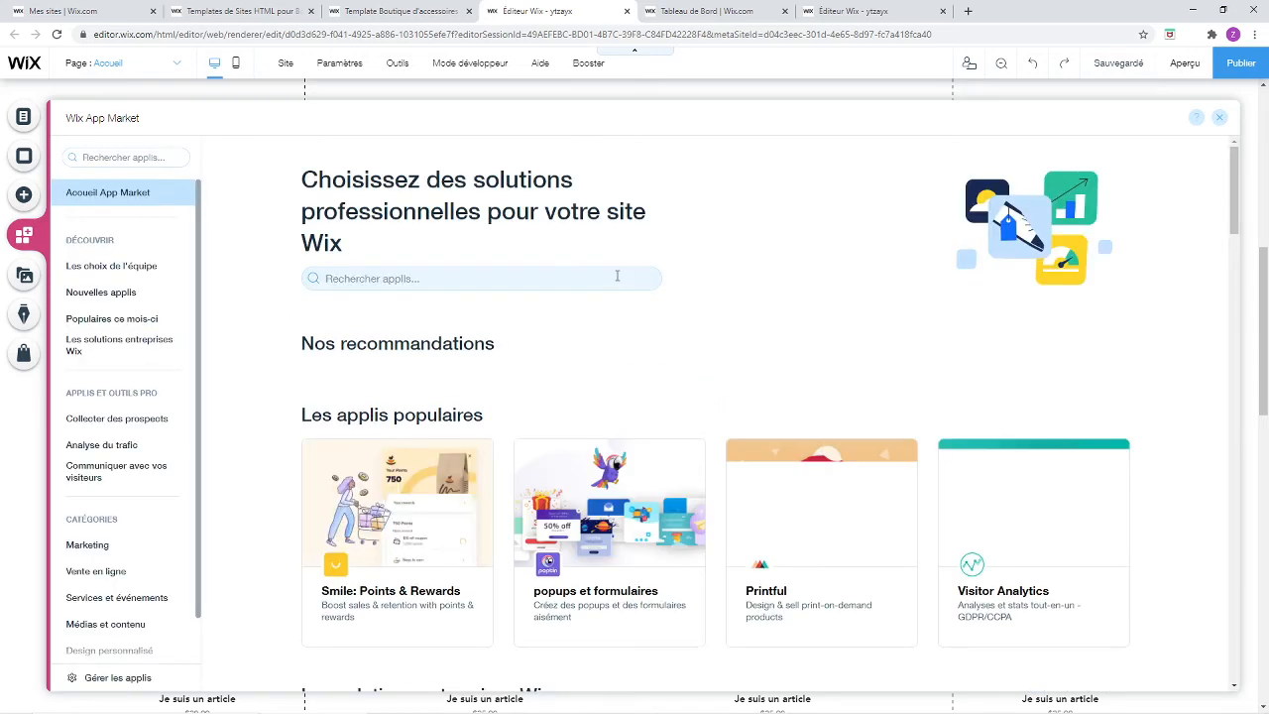
pyautogui.click(149, 155)
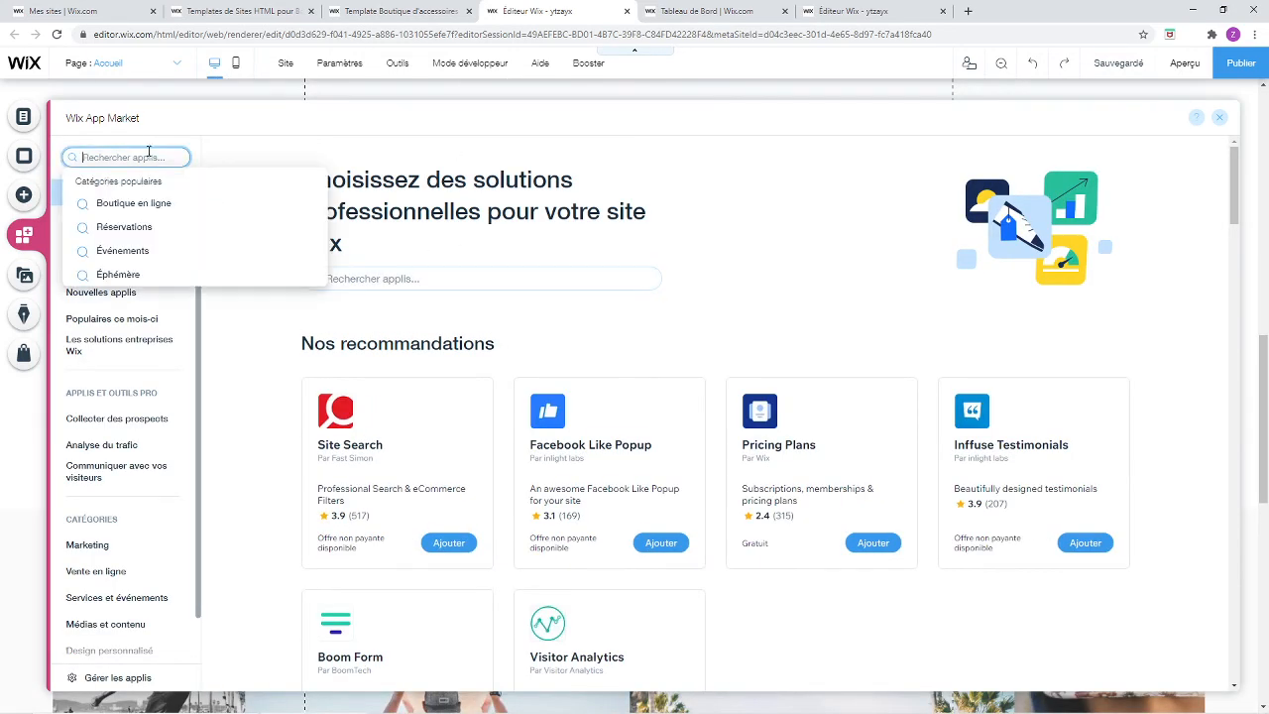
pyautogui.click(241, 164)
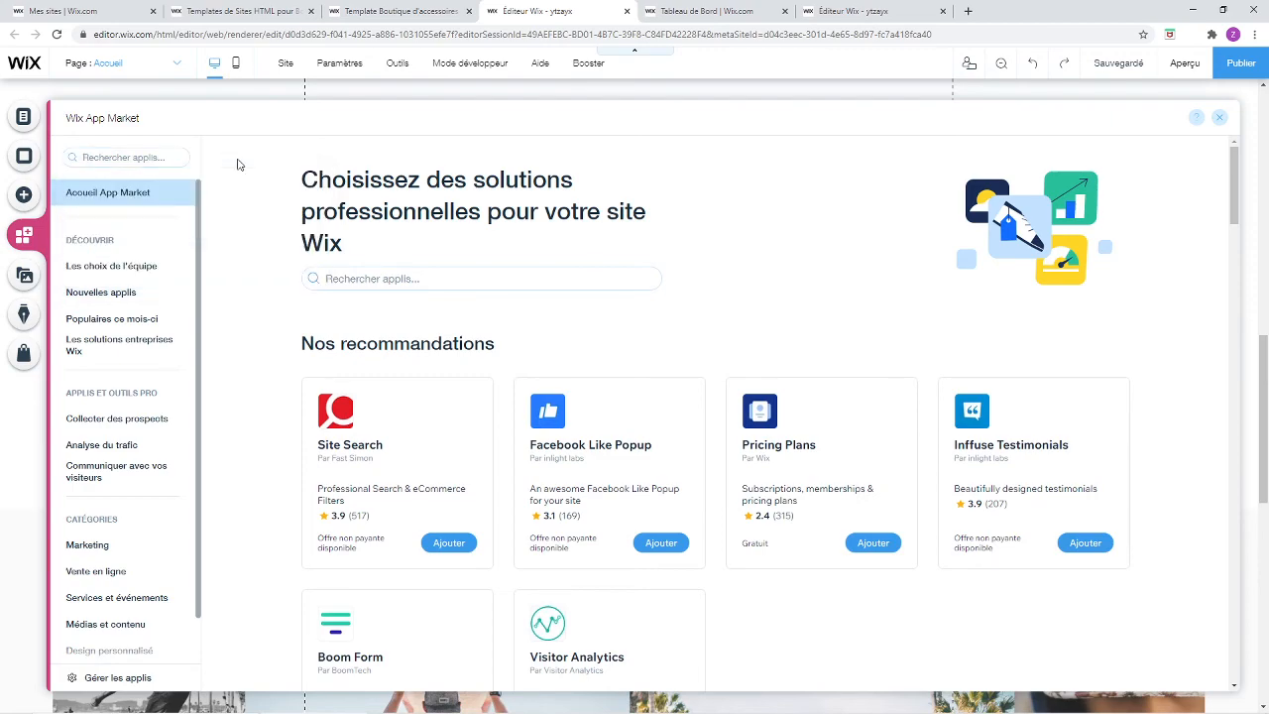
pyautogui.scroll(-5, 221, 249)
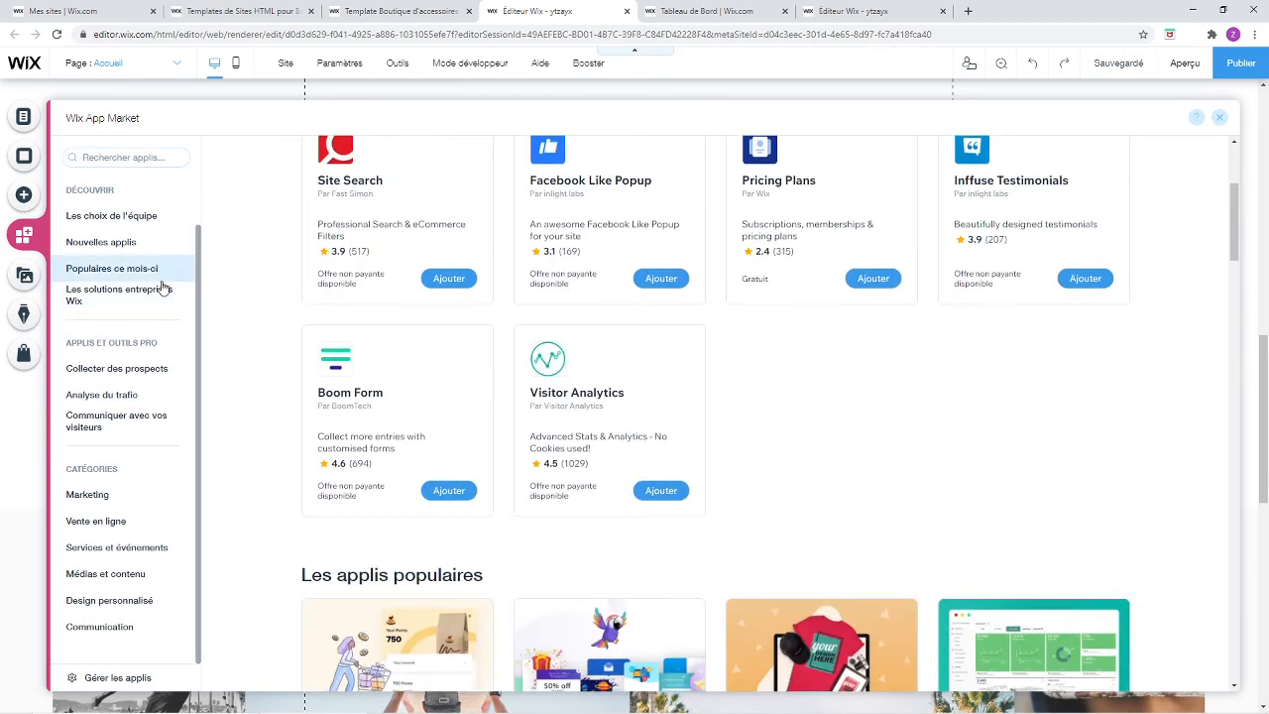
pyautogui.scroll(-6, 390, 371)
pyautogui.scroll(-1, 562, 398)
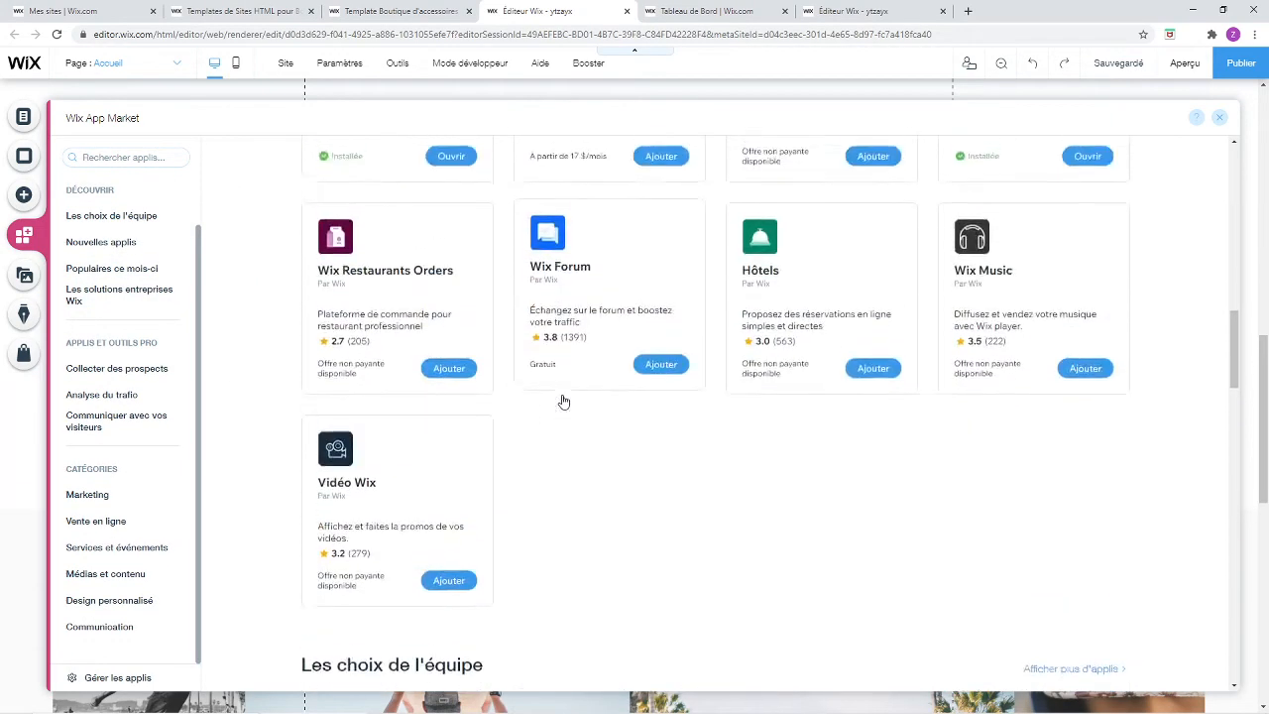
pyautogui.scroll(2, 526, 377)
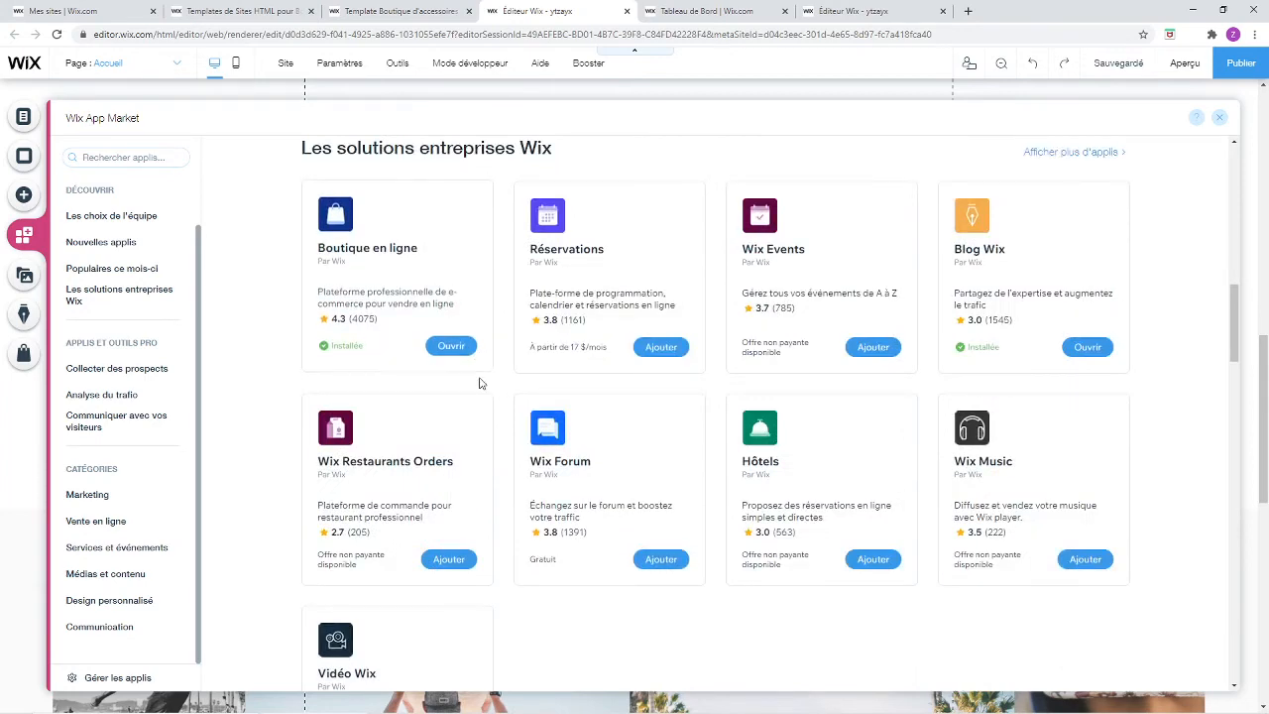
pyautogui.click(1220, 117)
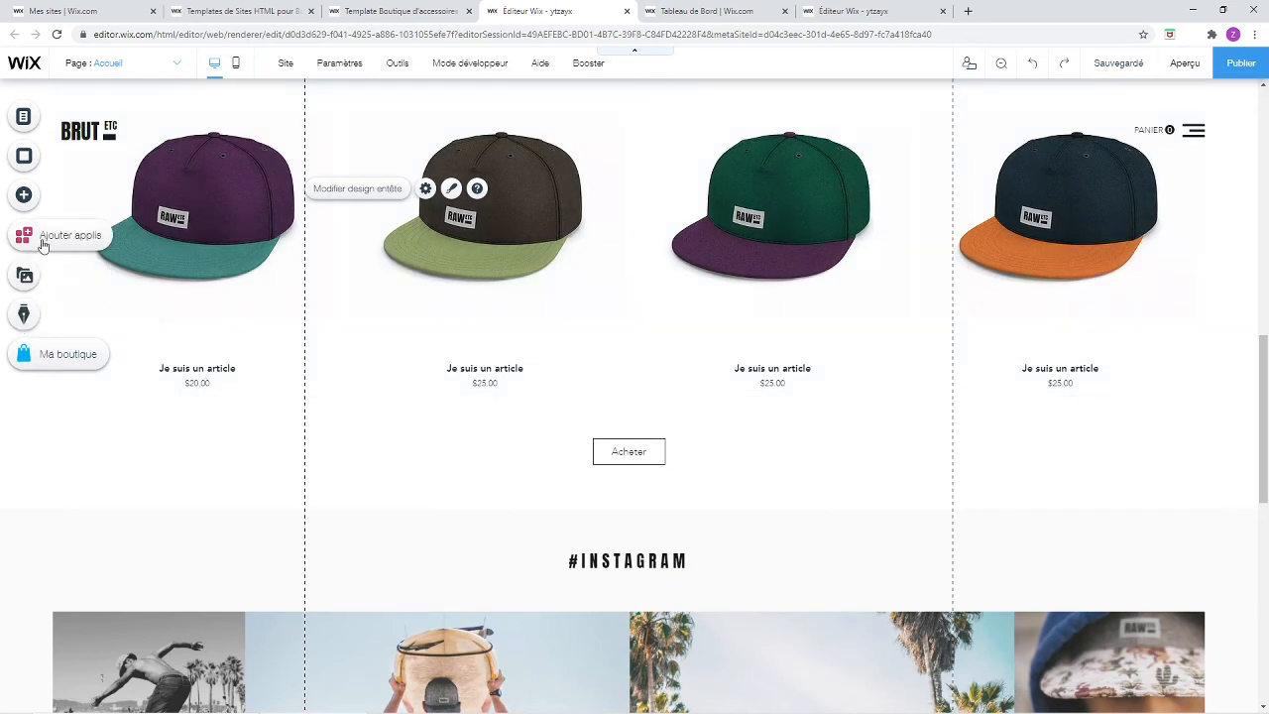
# Add a new page to the site menu and name it "Yt"
pyautogui.click(20, 127)
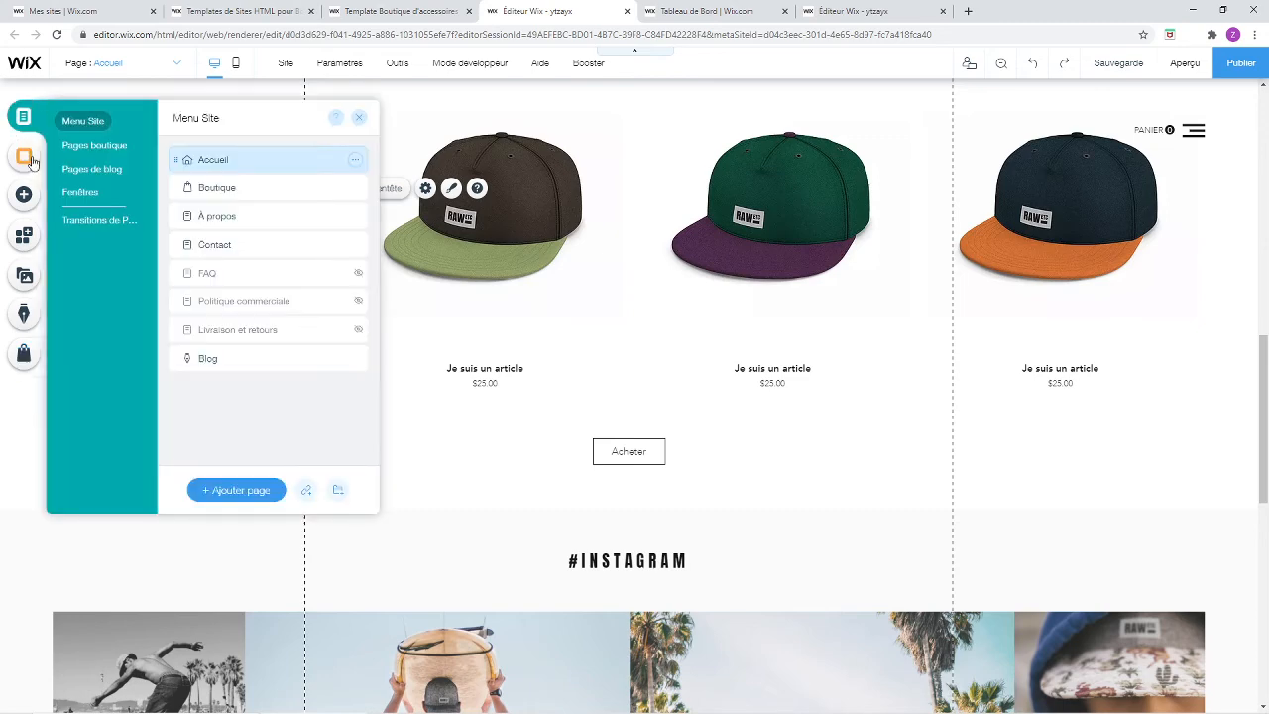
pyautogui.scroll(12, 691, 451)
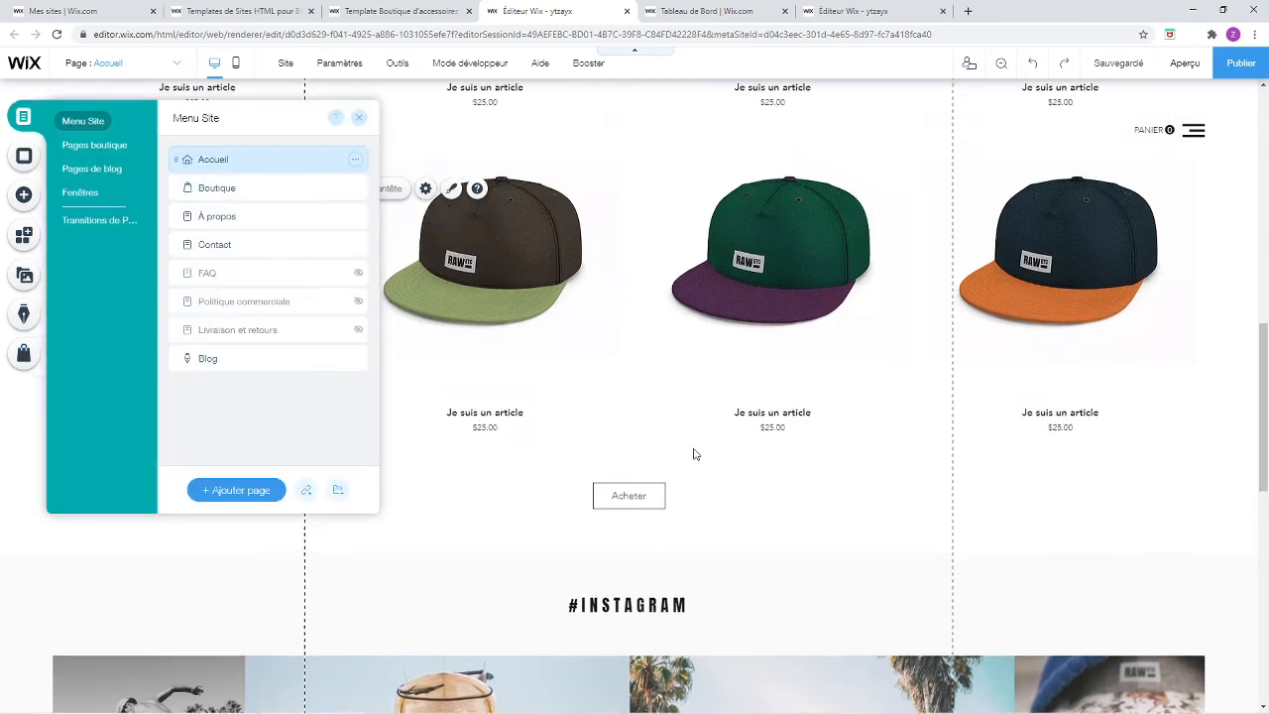
pyautogui.scroll(2, 693, 423)
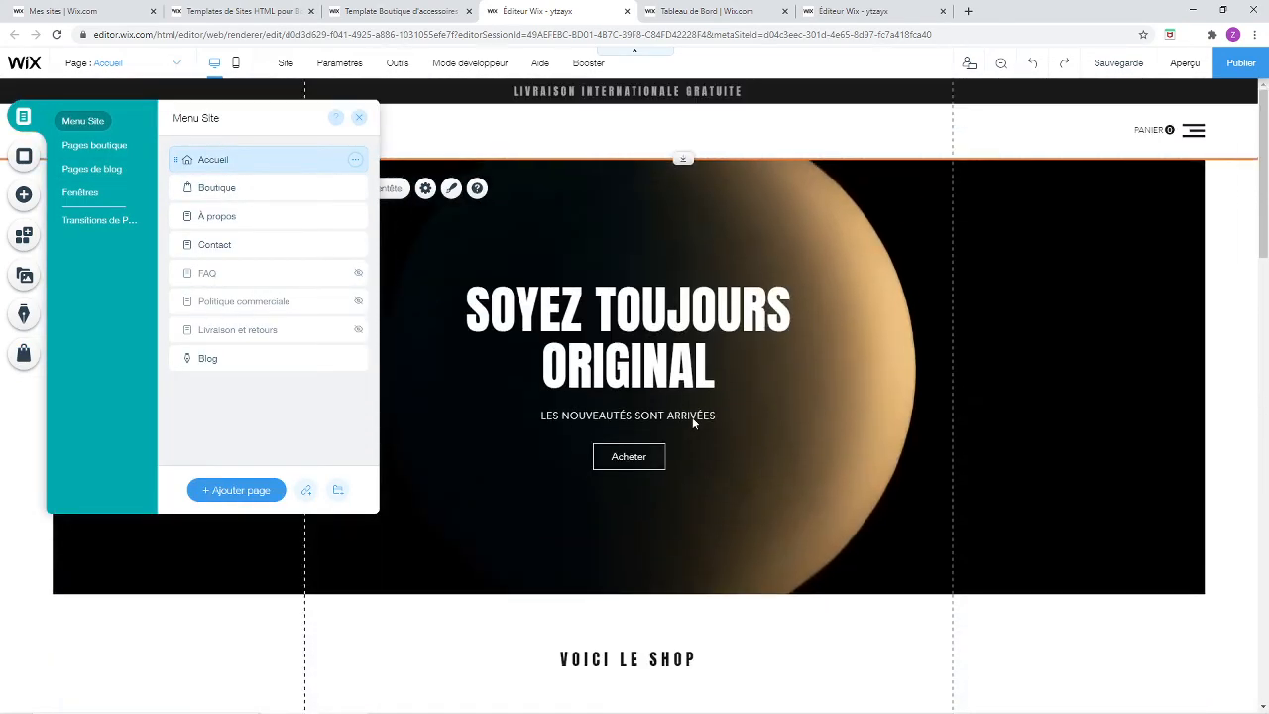
pyautogui.click(232, 501)
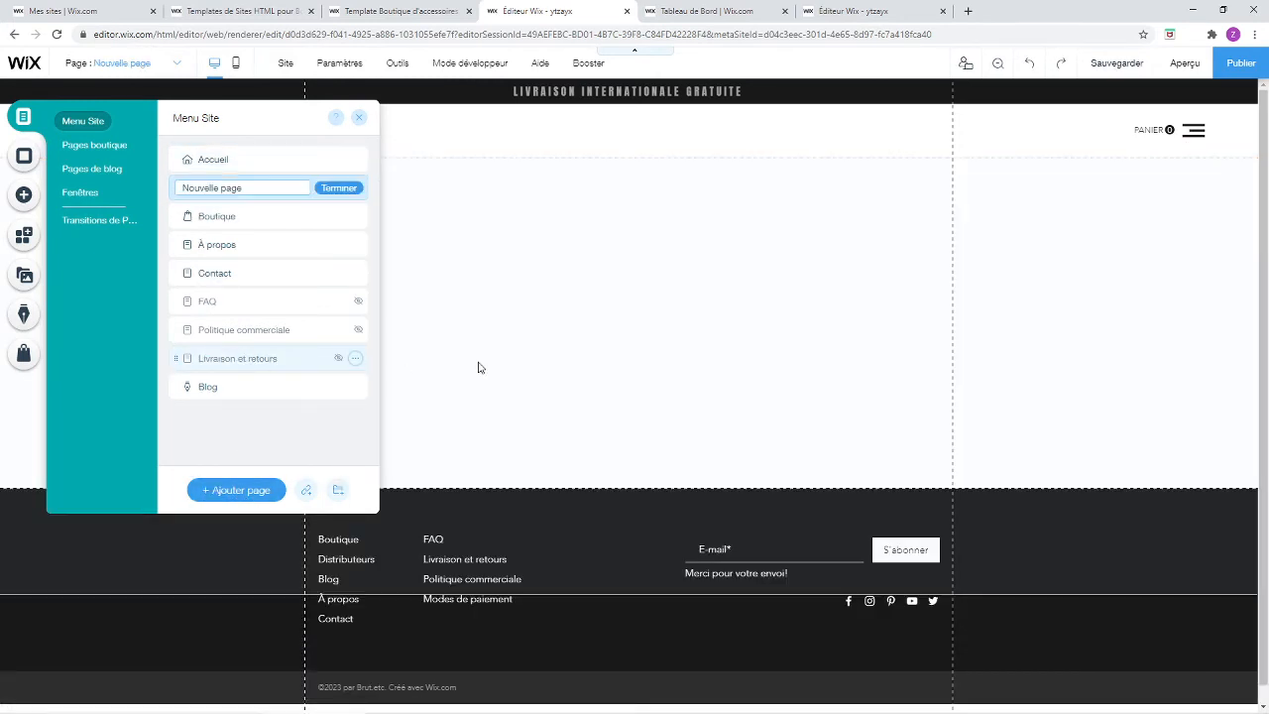
pyautogui.press('BackSpace')
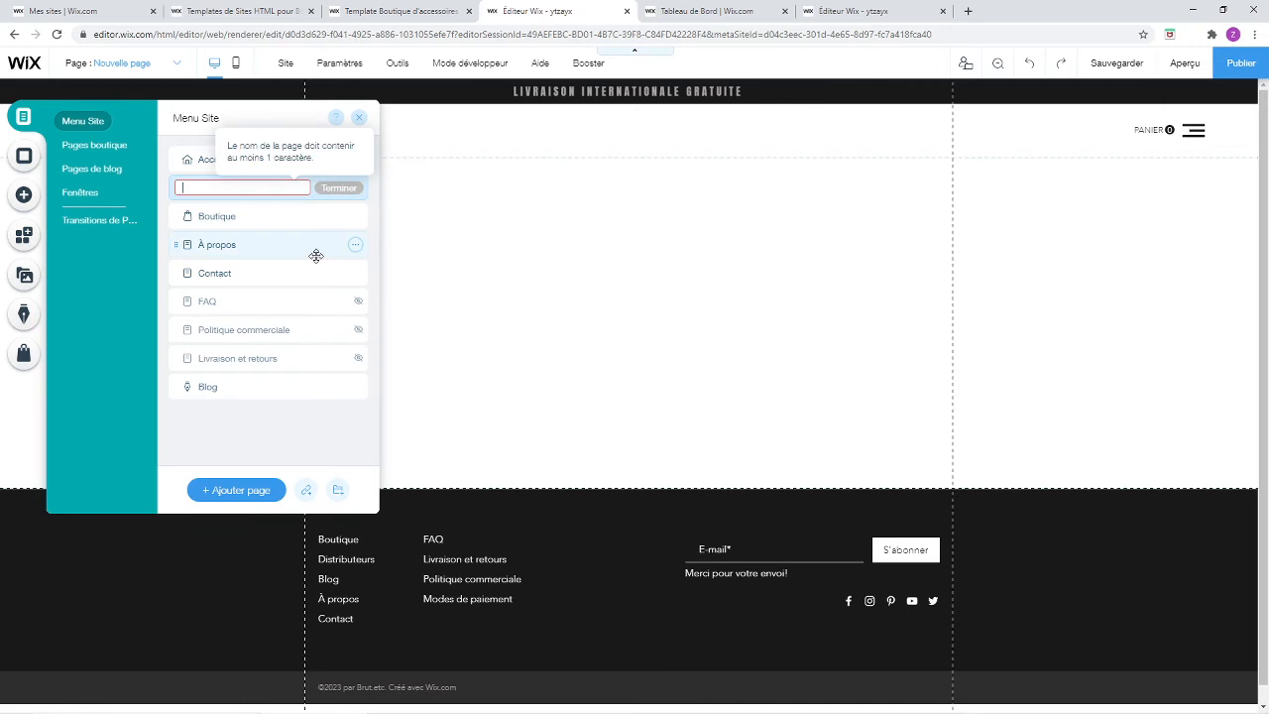
pyautogui.write('c')
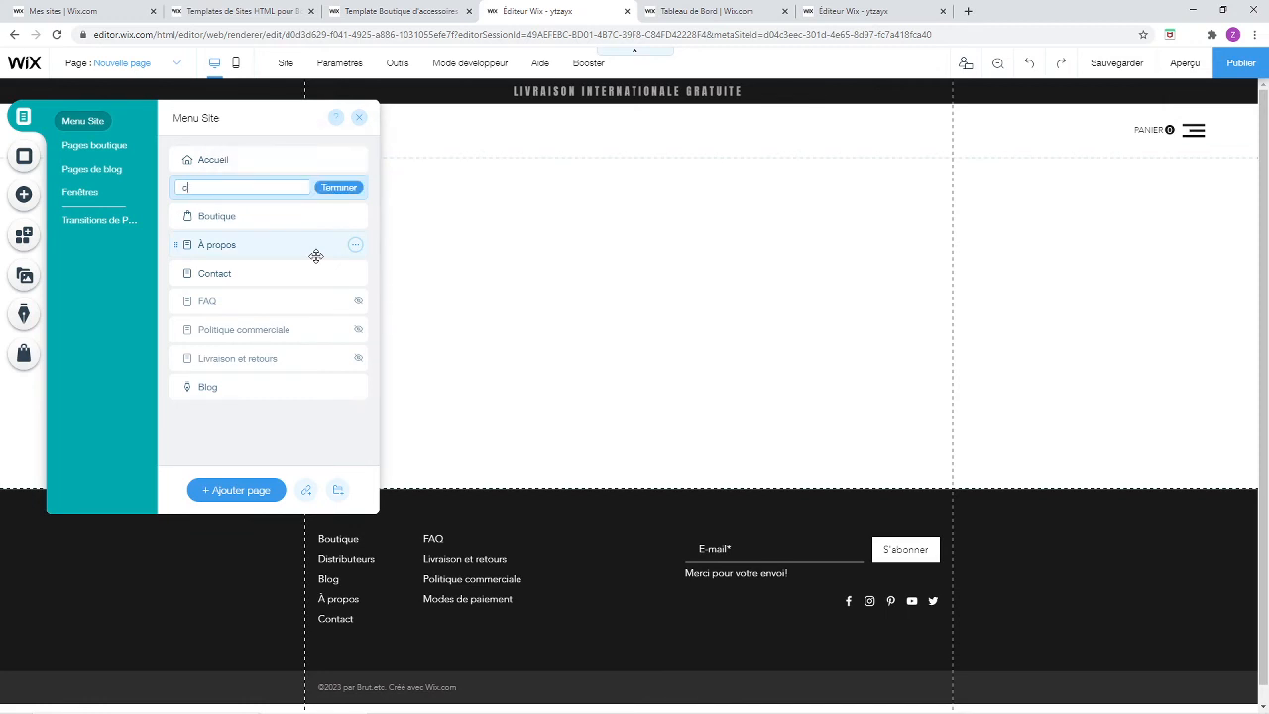
pyautogui.press('BackSpace')
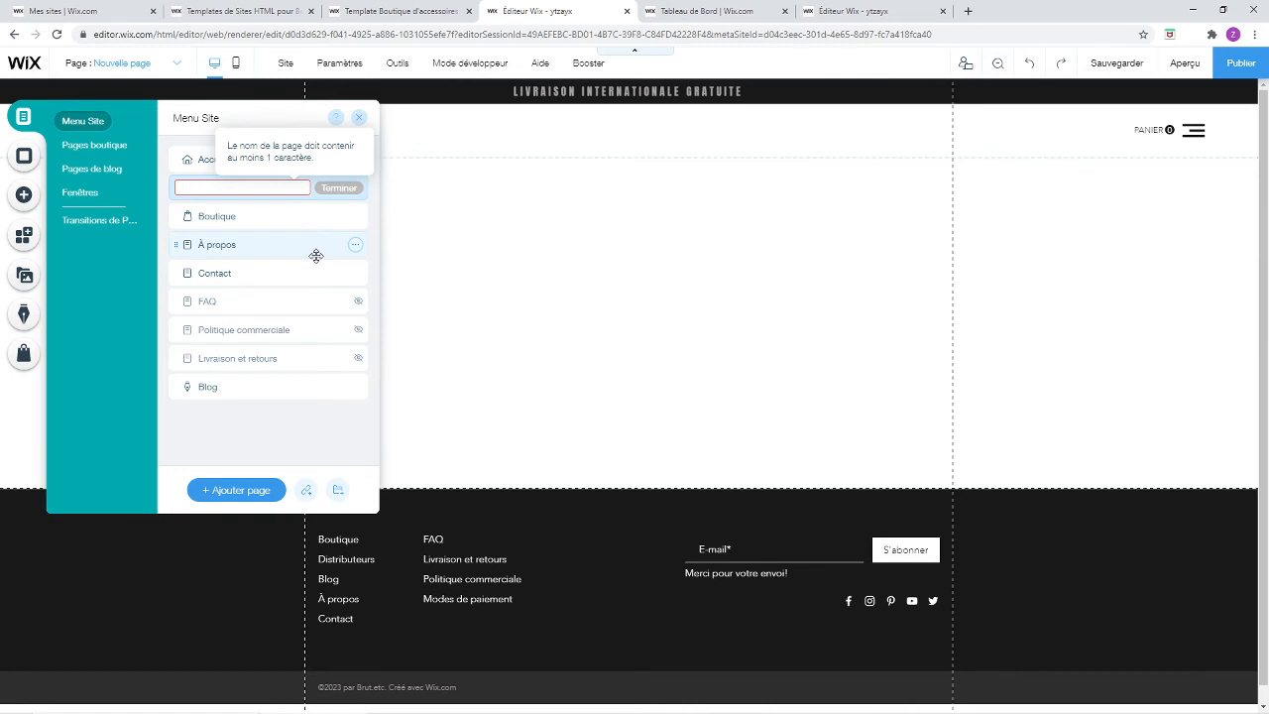
pyautogui.write('Yt')
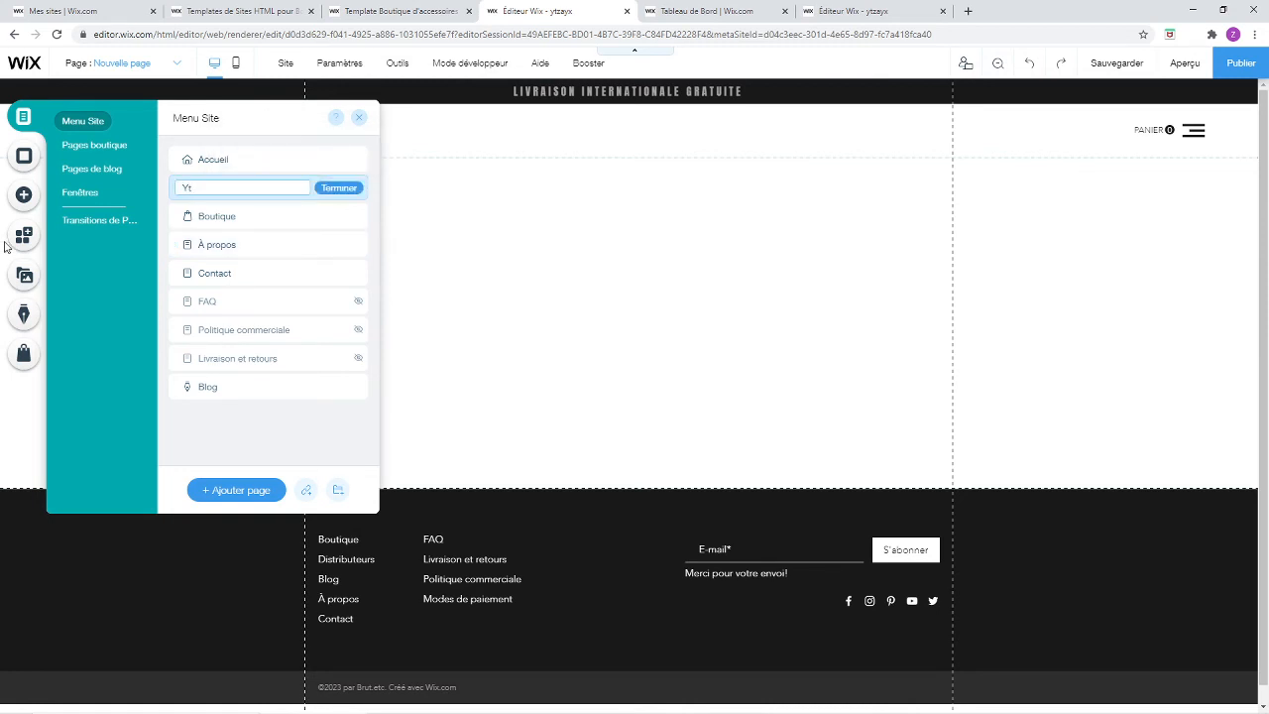
pyautogui.click(338, 187)
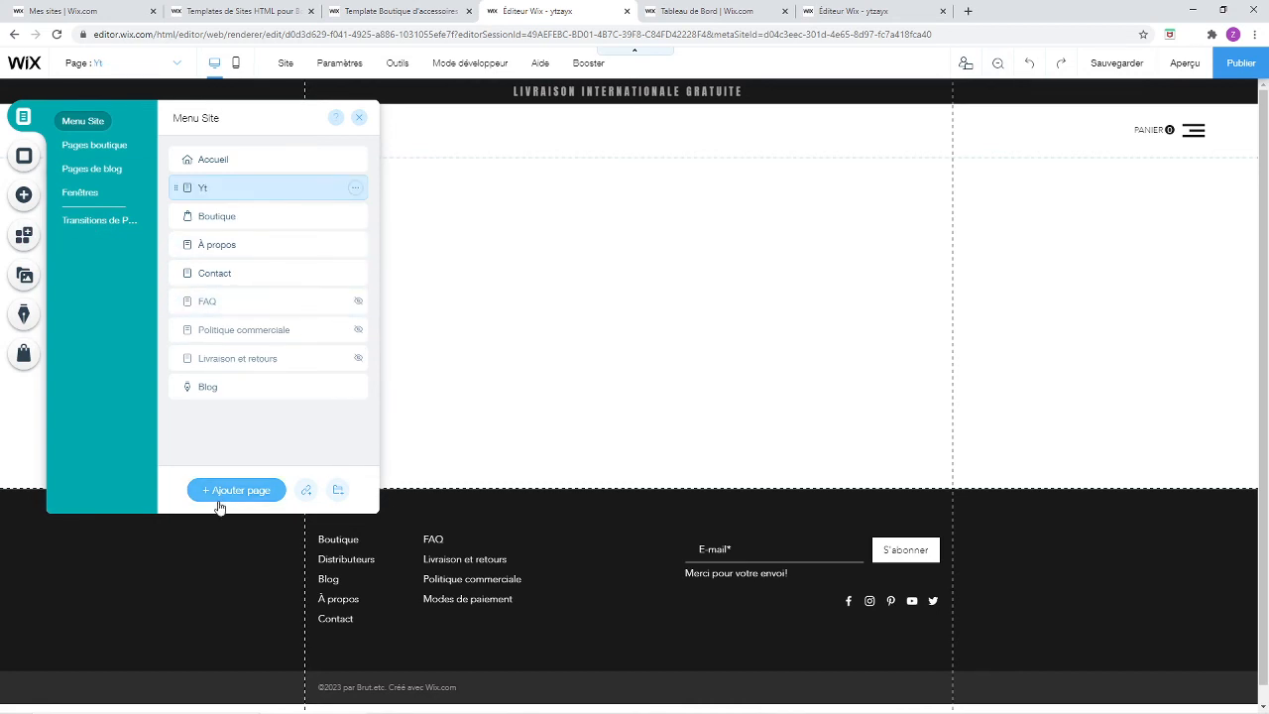
# Select the blank page's background and the header's menu icon to see their editing options
pyautogui.click(588, 294)
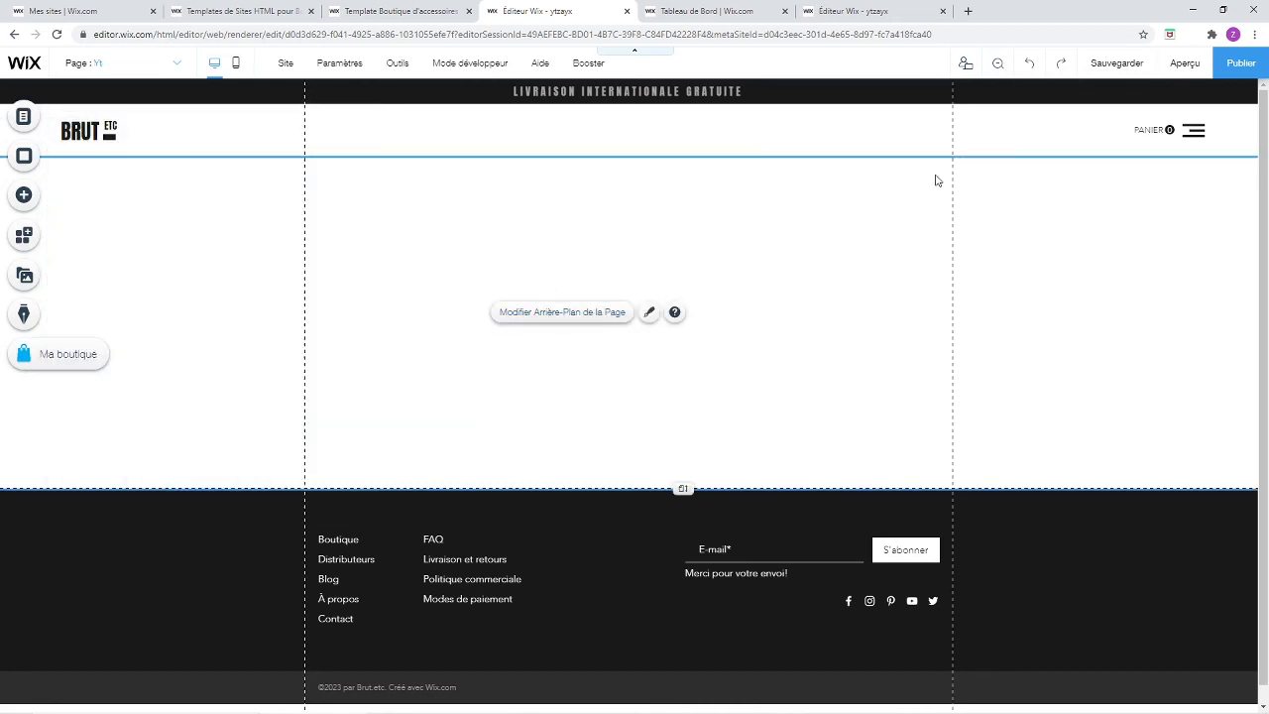
pyautogui.click(1193, 130)
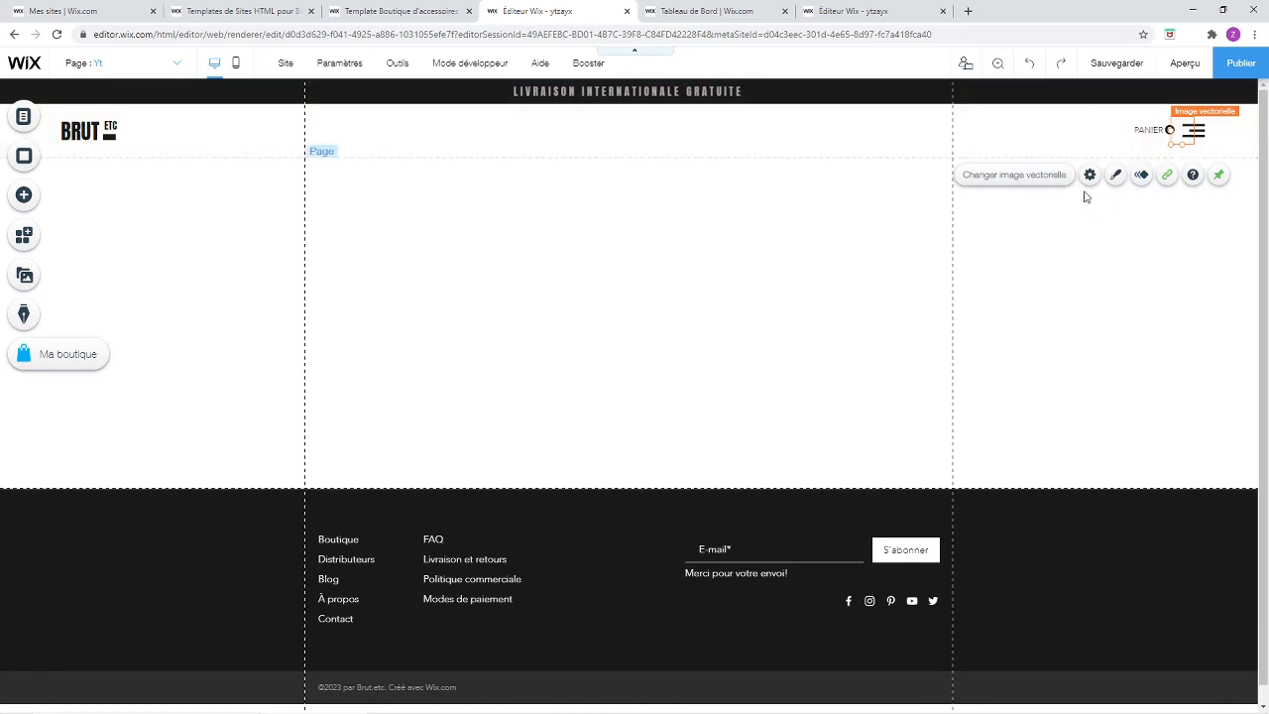
pyautogui.click(473, 240)
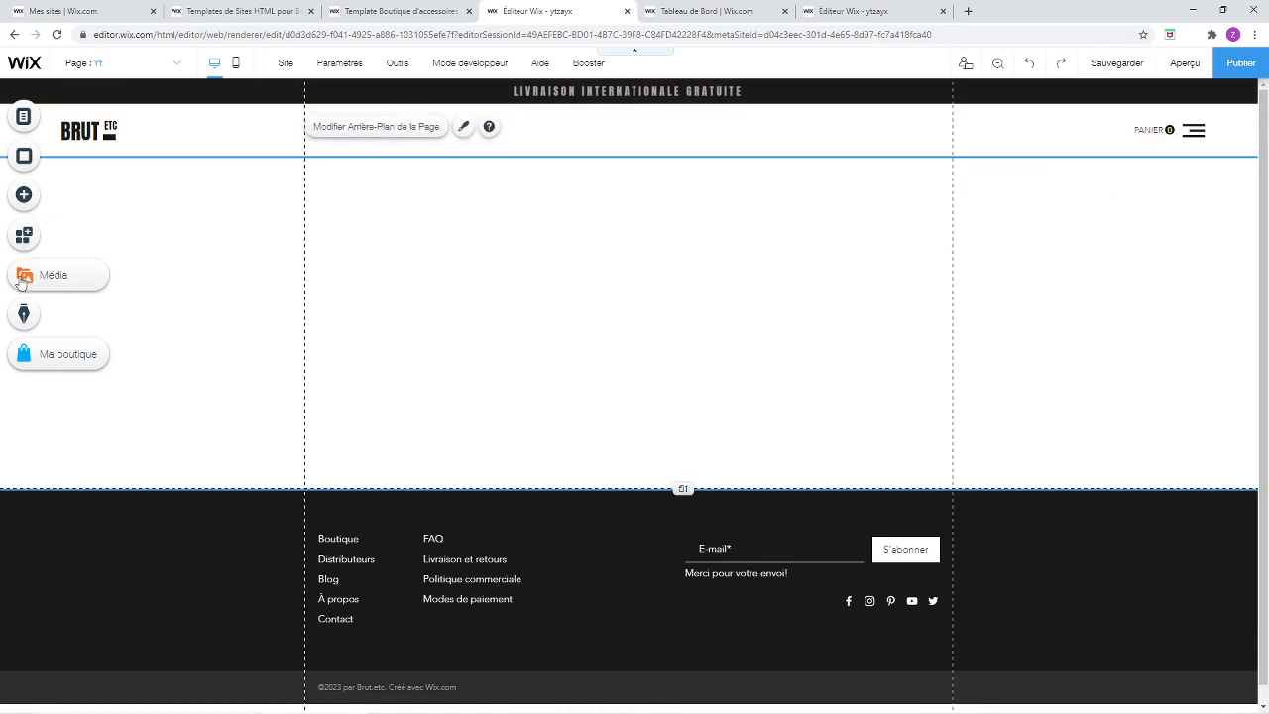
# View the Boutique and À propos pages from the site menu and return to the Yt page
pyautogui.click(22, 118)
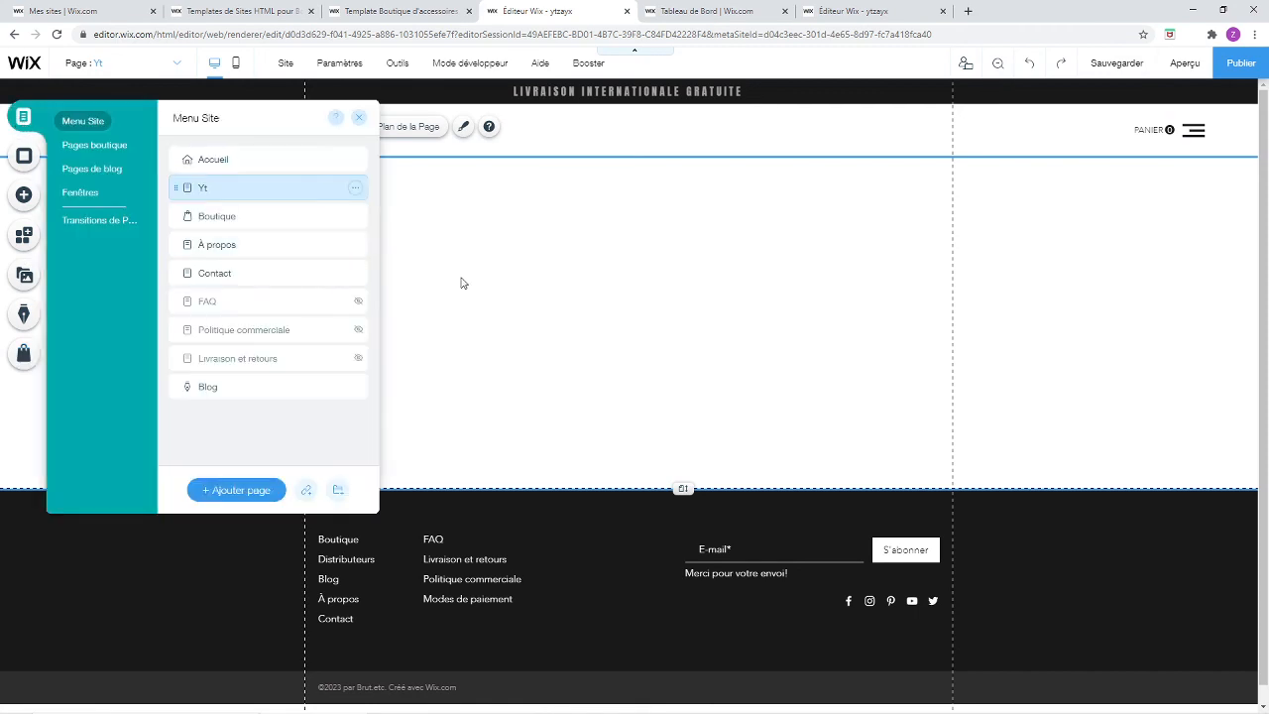
pyautogui.doubleClick(250, 227)
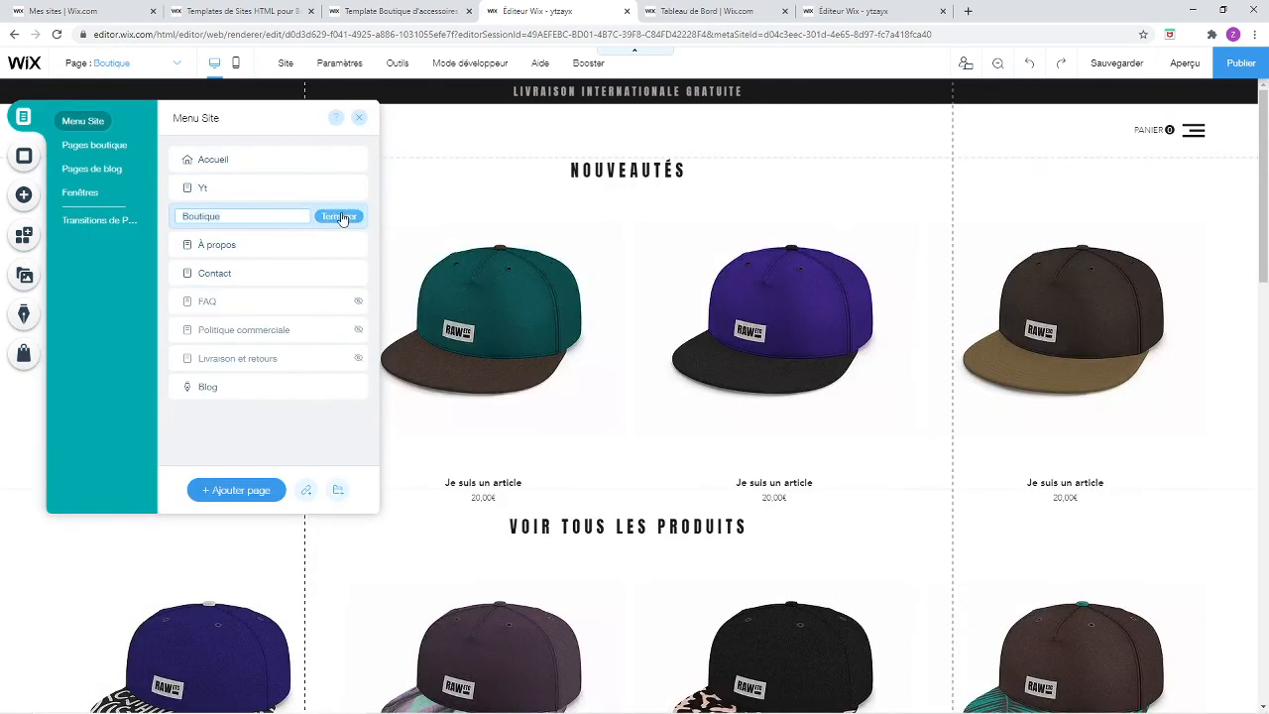
pyautogui.click(282, 244)
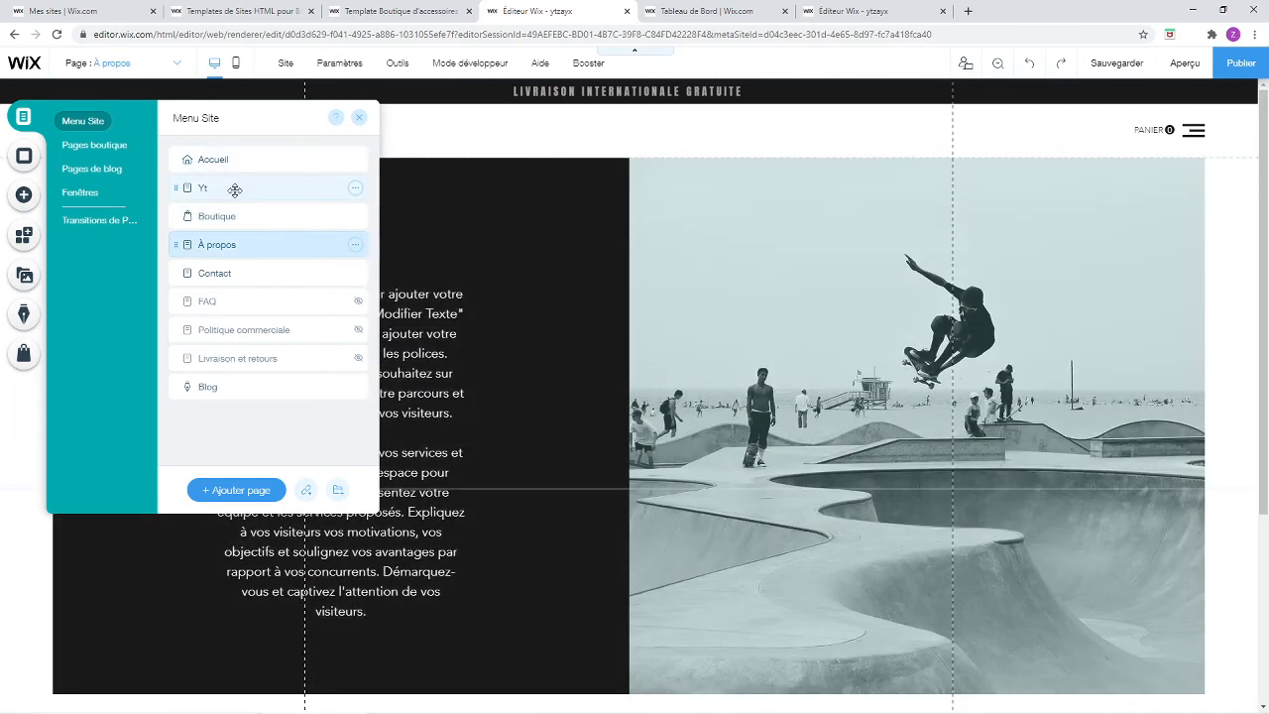
pyautogui.doubleClick(234, 189)
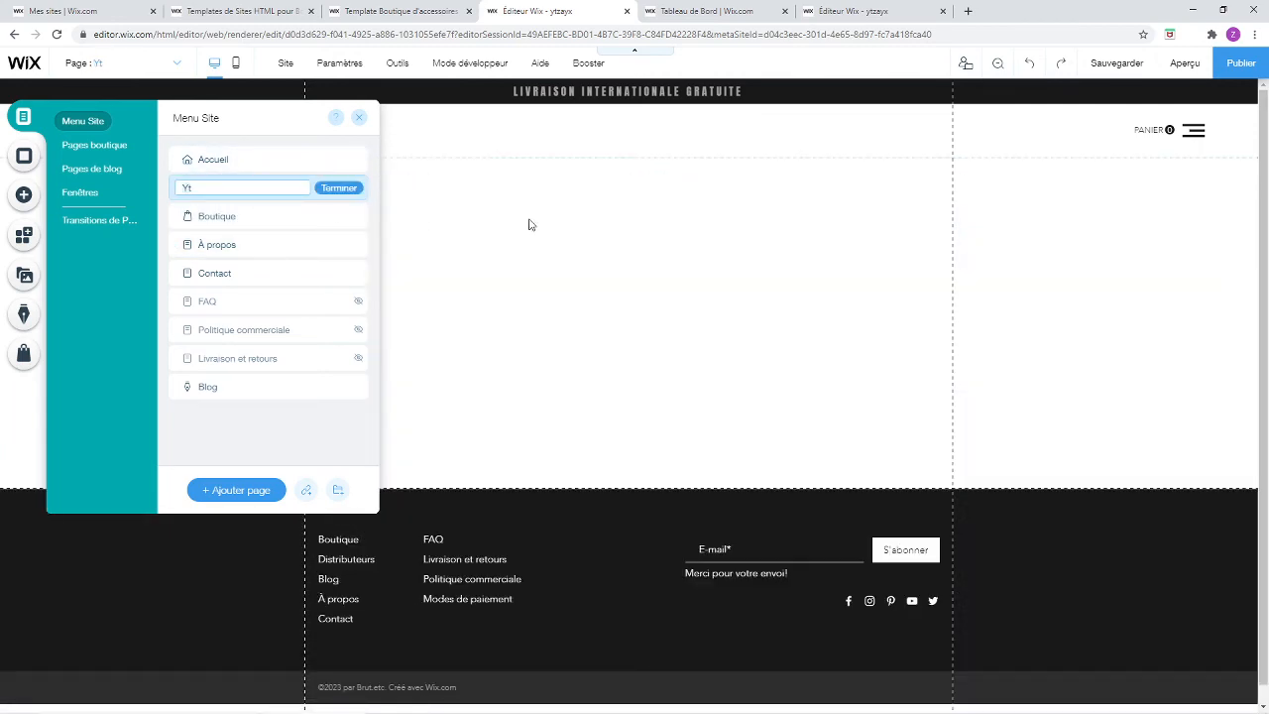
# Set the Yt page's background to the image of blue glass office towers, after trying the yoga pose image
pyautogui.click(527, 228)
pyautogui.click(571, 189)
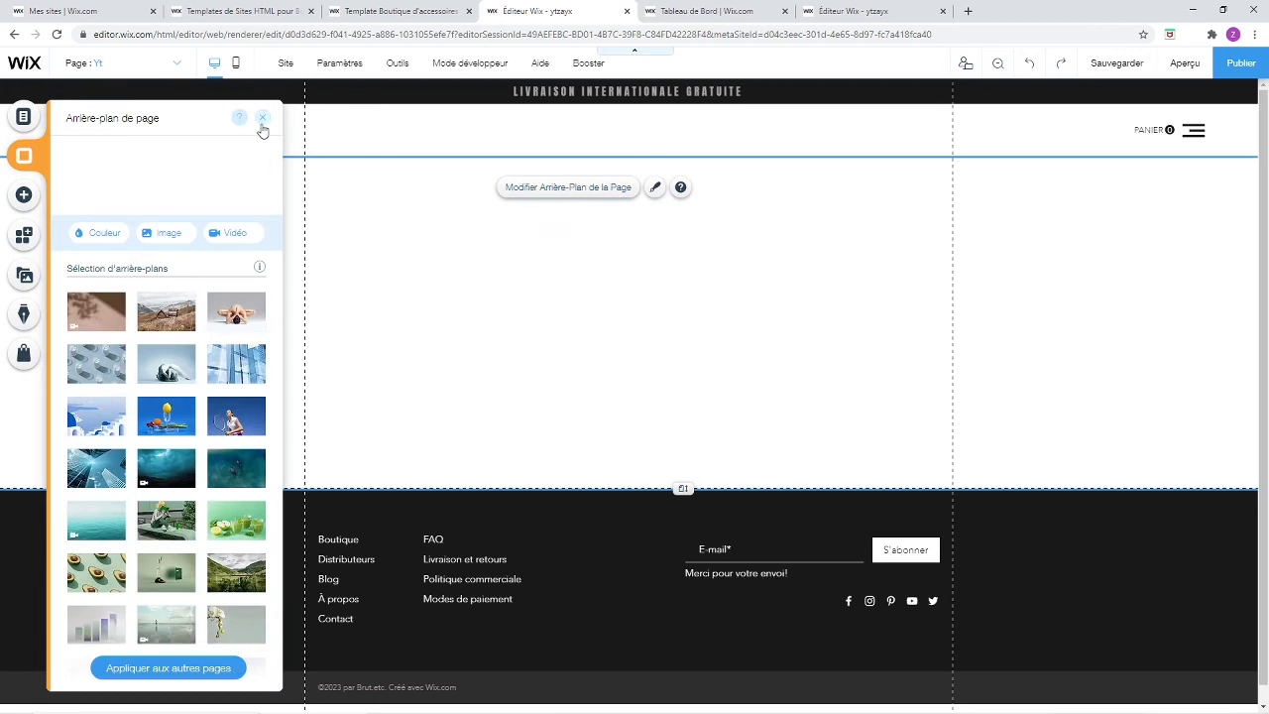
pyautogui.click(246, 312)
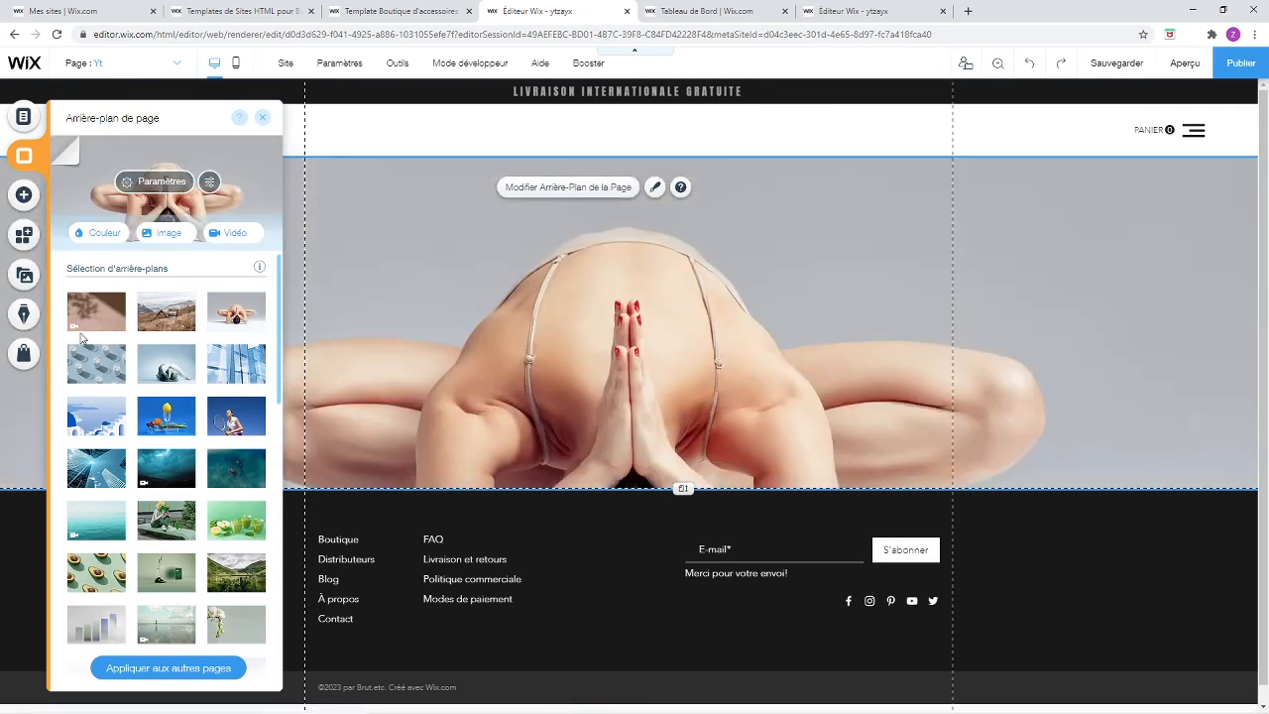
pyautogui.click(216, 374)
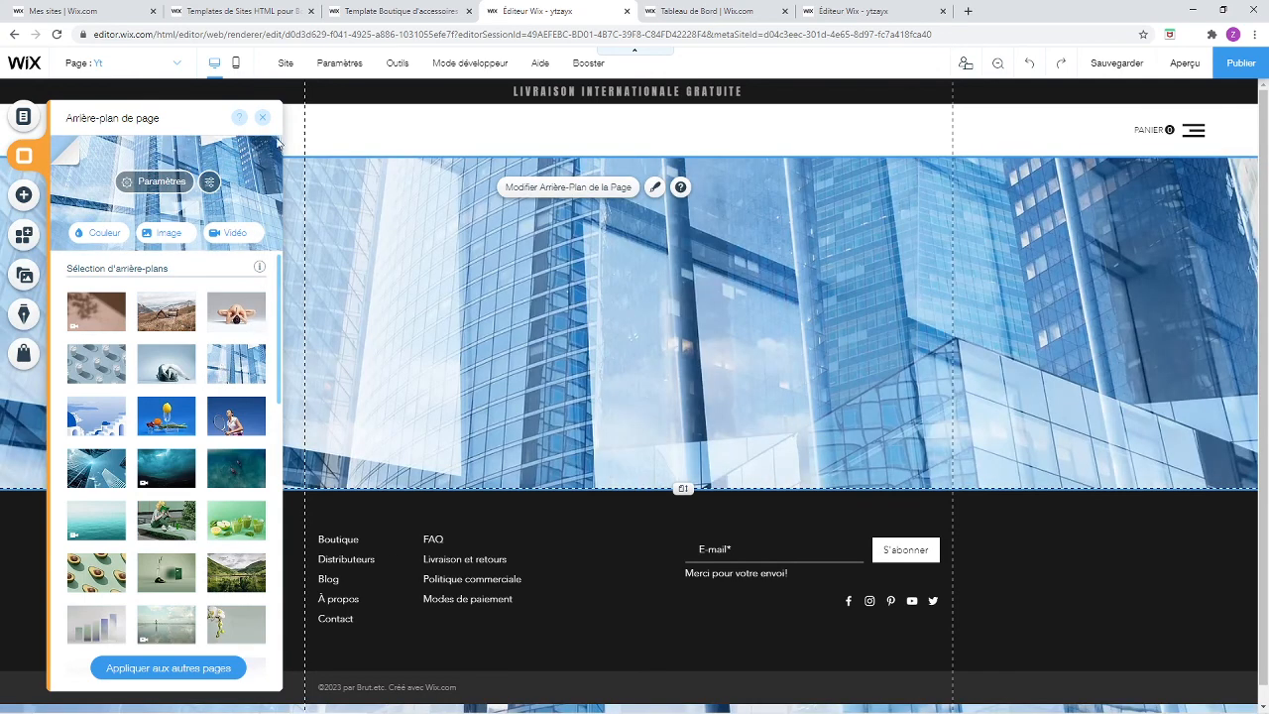
pyautogui.click(263, 117)
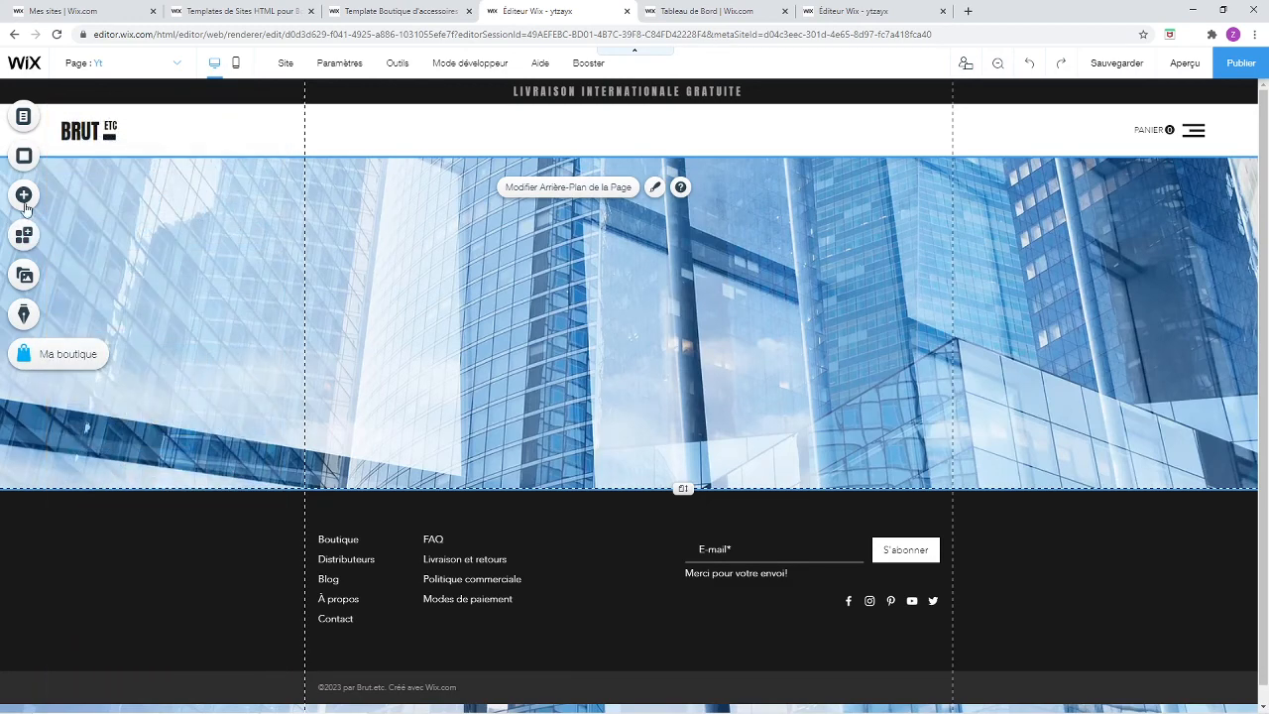
# Browse the decorative, interactive and gallery elements, and add the solid black assorted-style button to the Yt page
pyautogui.click(24, 194)
pyautogui.click(79, 203)
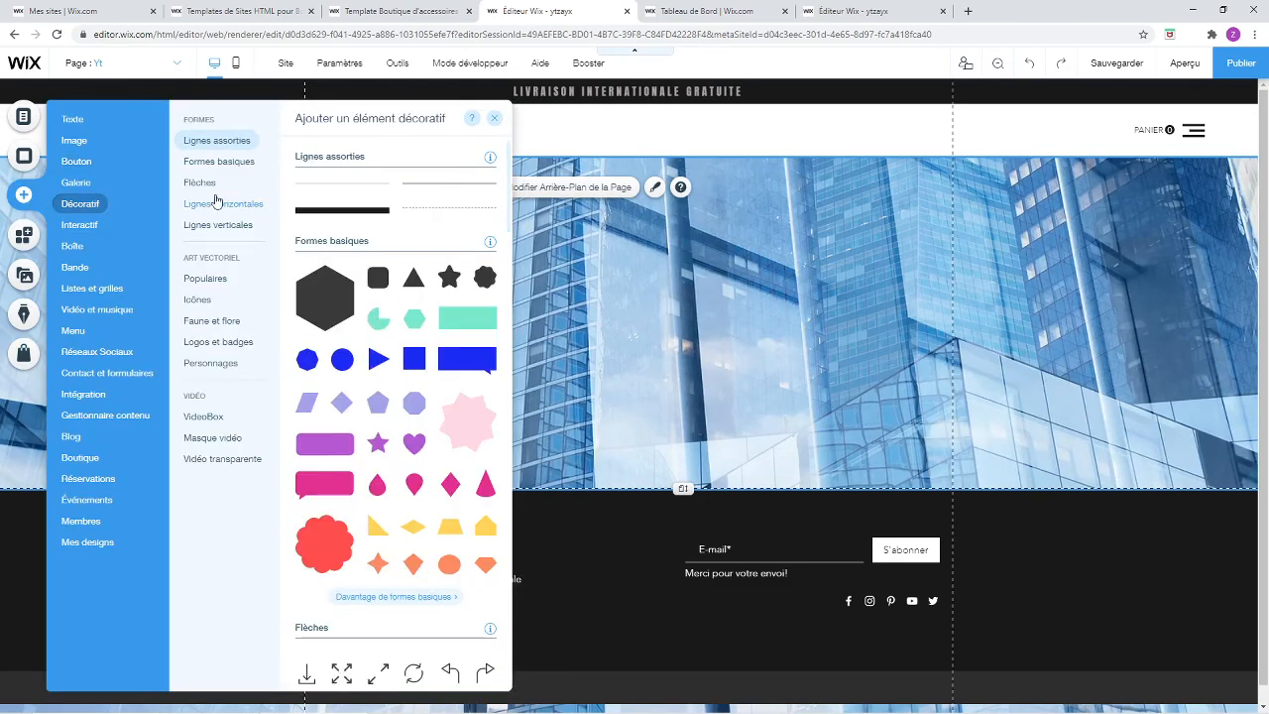
pyautogui.click(210, 160)
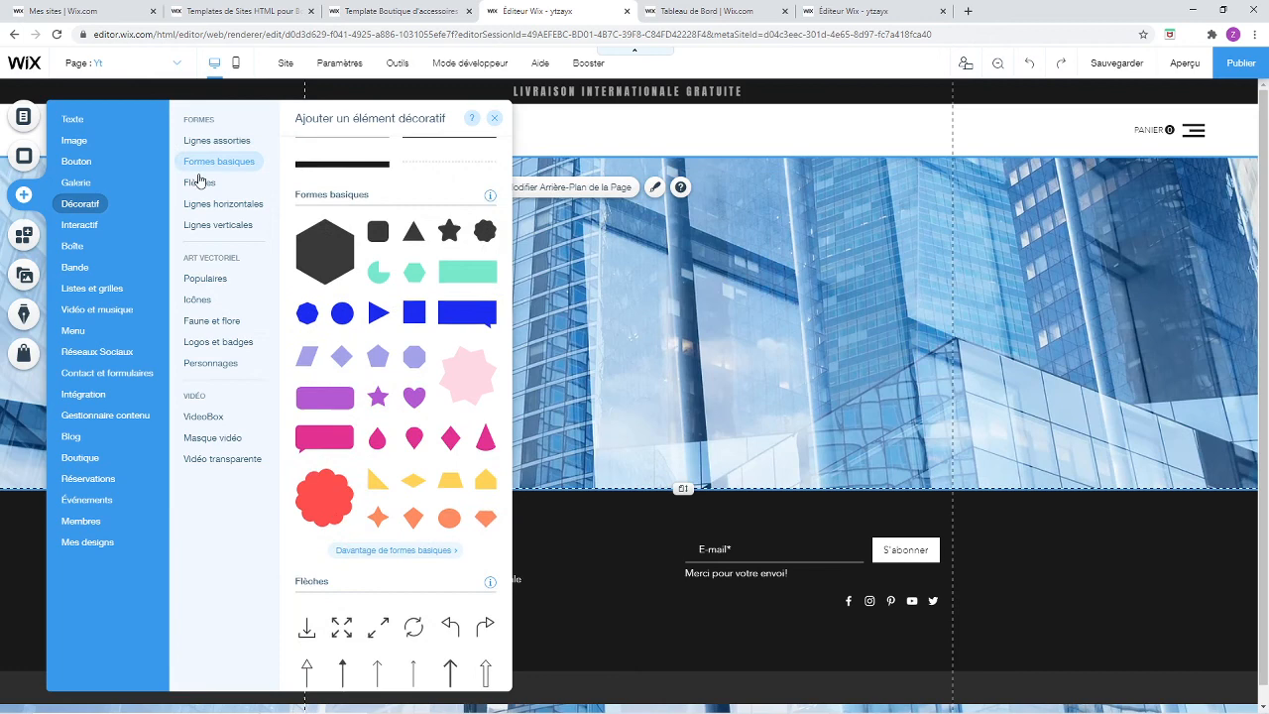
pyautogui.click(91, 227)
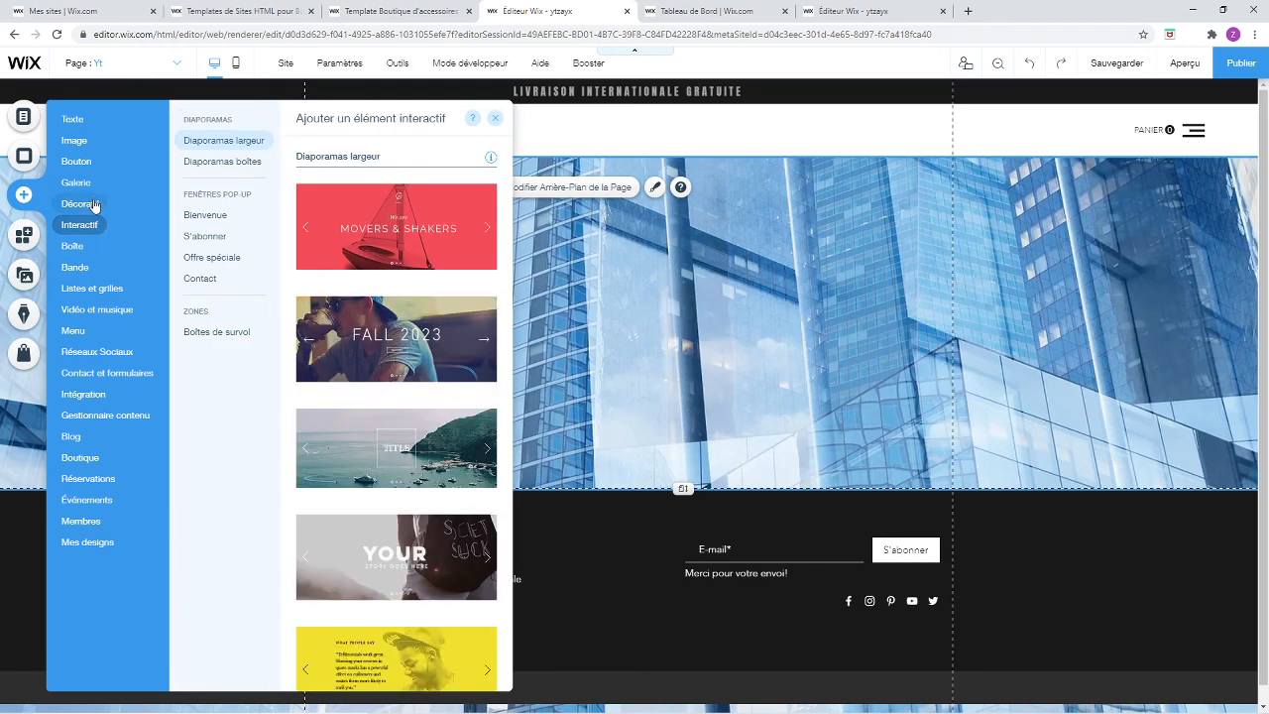
pyautogui.click(81, 203)
pyautogui.click(73, 140)
pyautogui.click(76, 184)
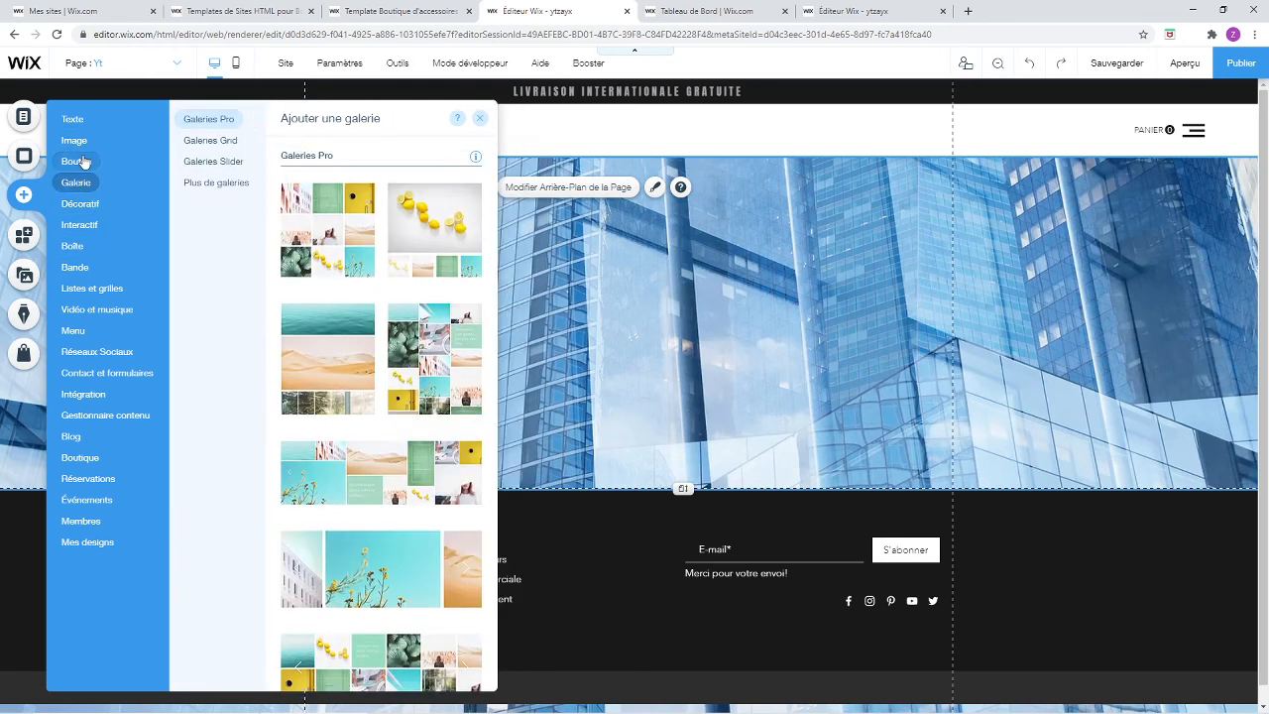
pyautogui.click(78, 160)
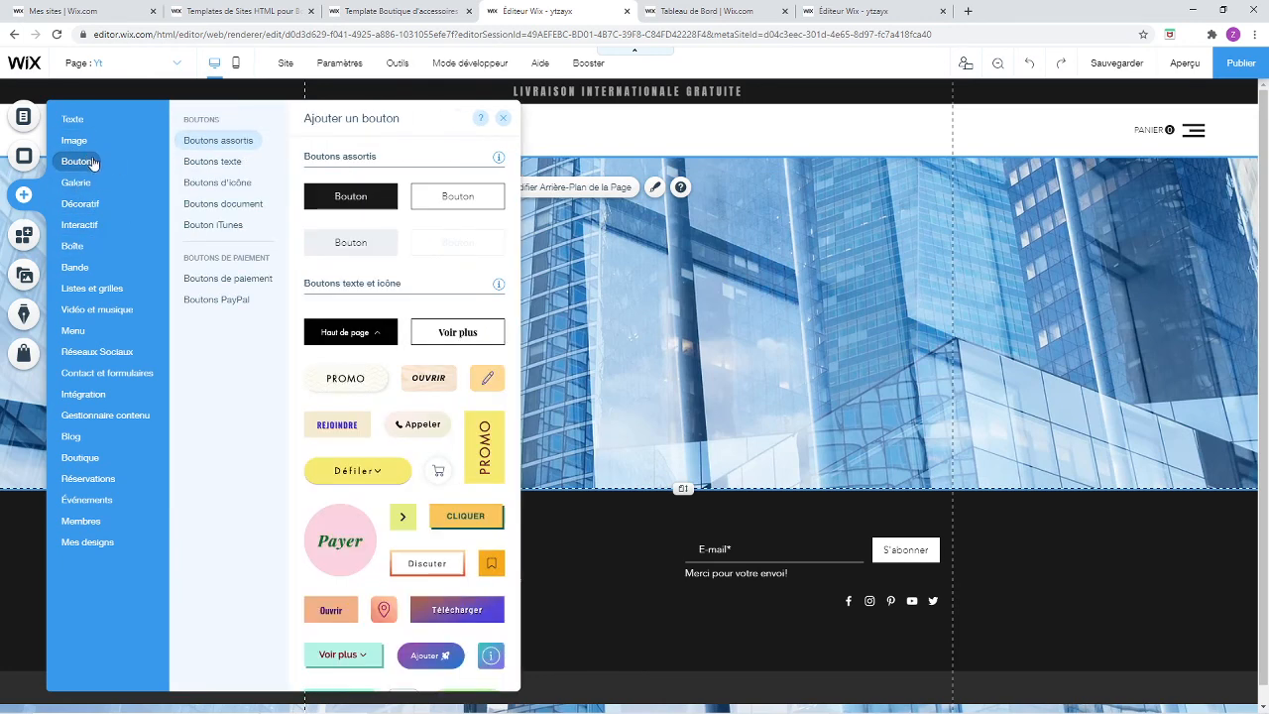
pyautogui.click(351, 199)
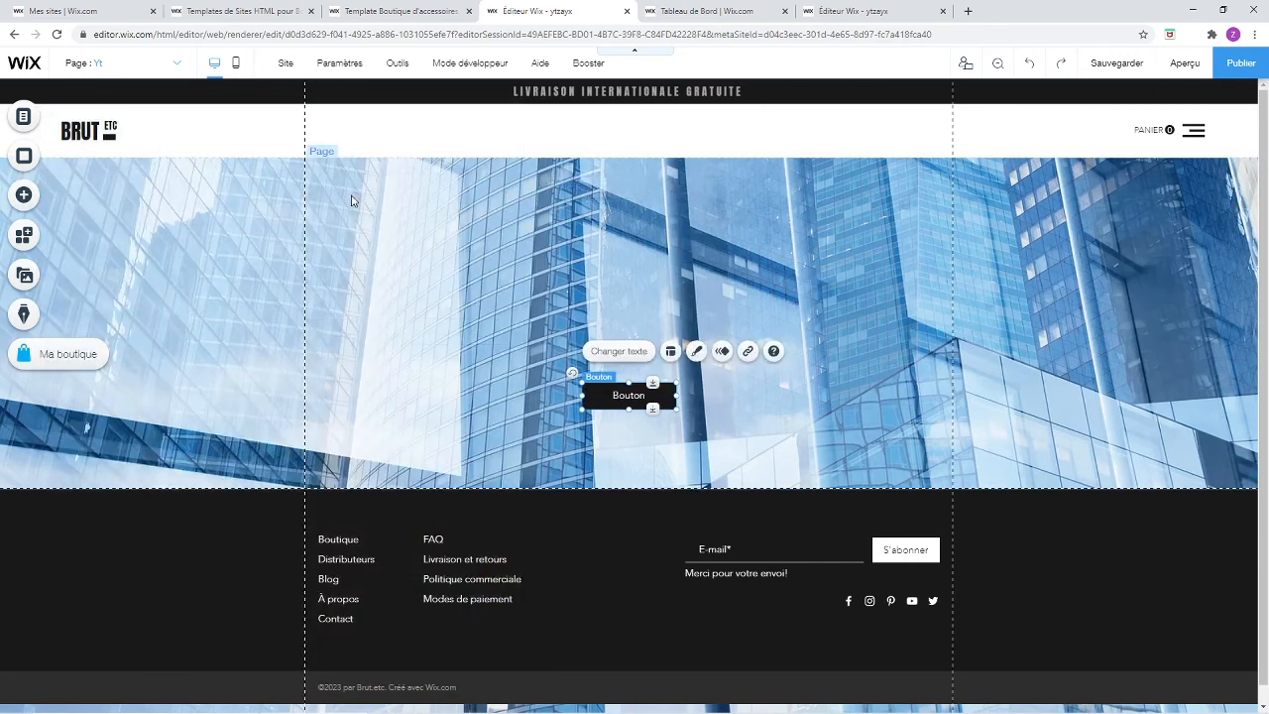
# Change the new button's text to "Panier"
pyautogui.click(615, 352)
pyautogui.press('BackSpace')
pyautogui.press('BackSpace')
pyautogui.press('BackSpace')
pyautogui.press('BackSpace')
pyautogui.press('BackSpace')
pyautogui.press('BackSpace')
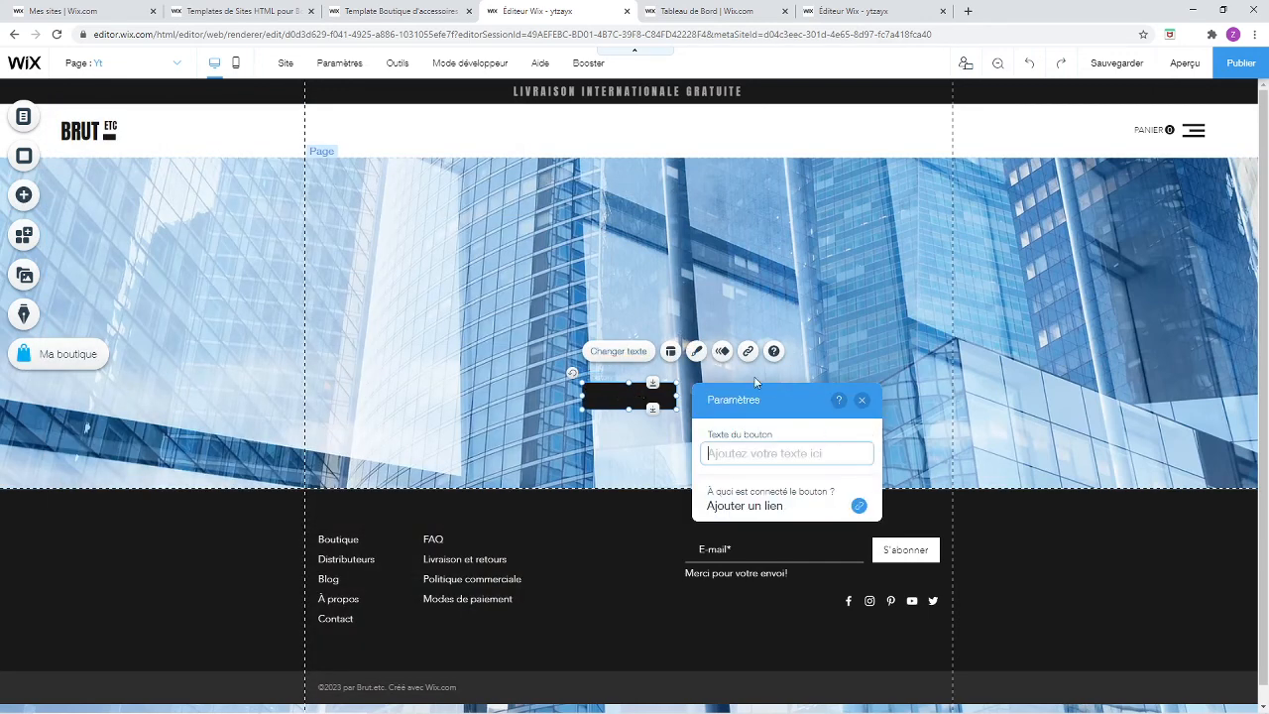
pyautogui.write('Panier')
pyautogui.press('Return')
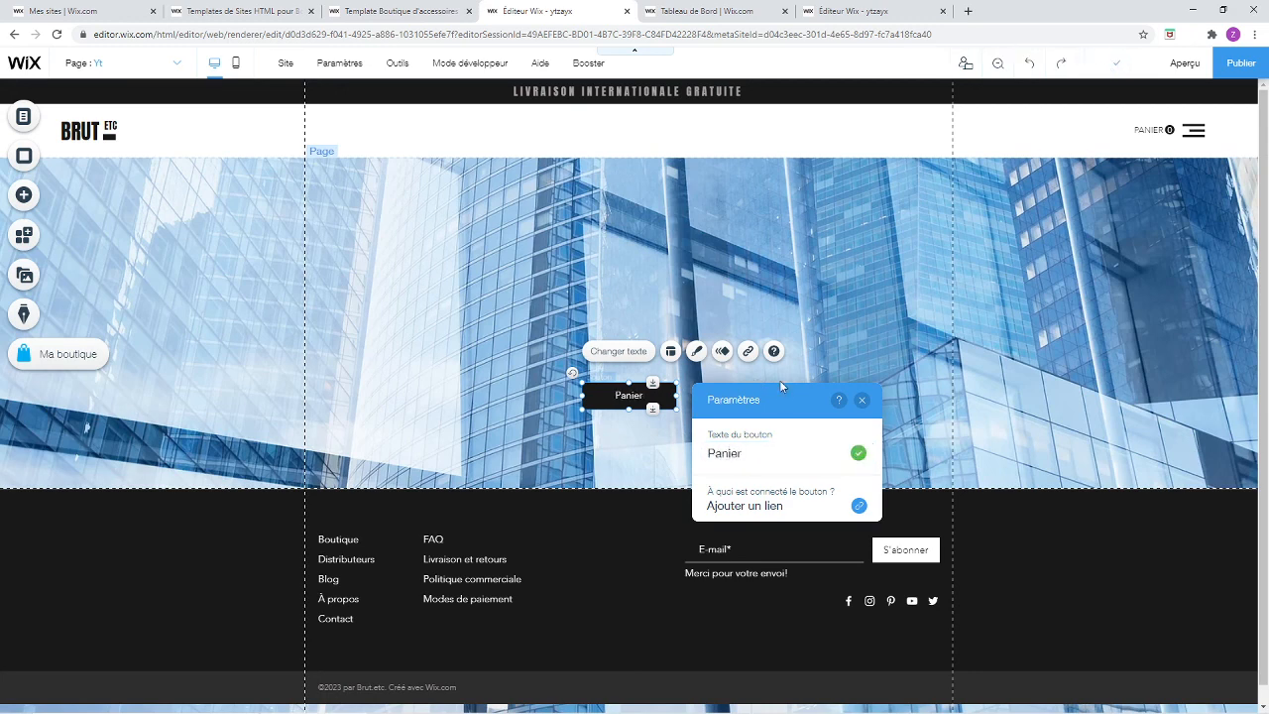
pyautogui.click(863, 401)
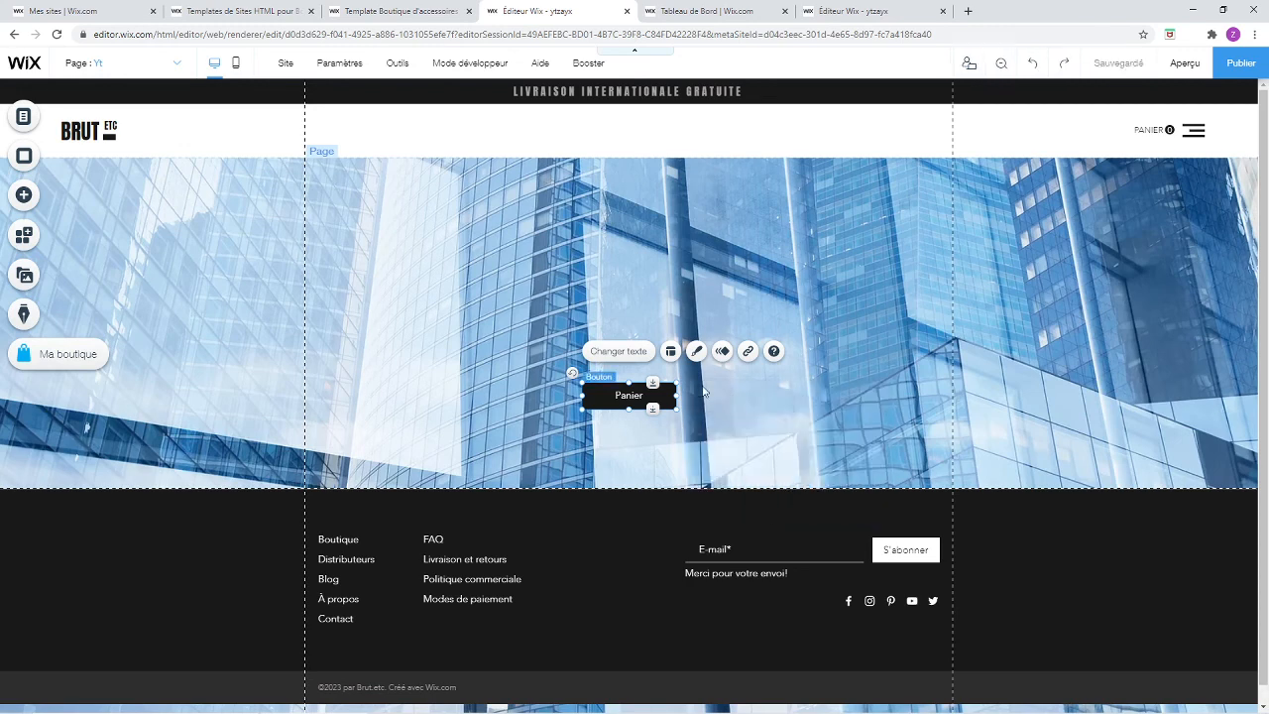
# Link the button to the site's Contact page, opening in the current window
pyautogui.click(748, 351)
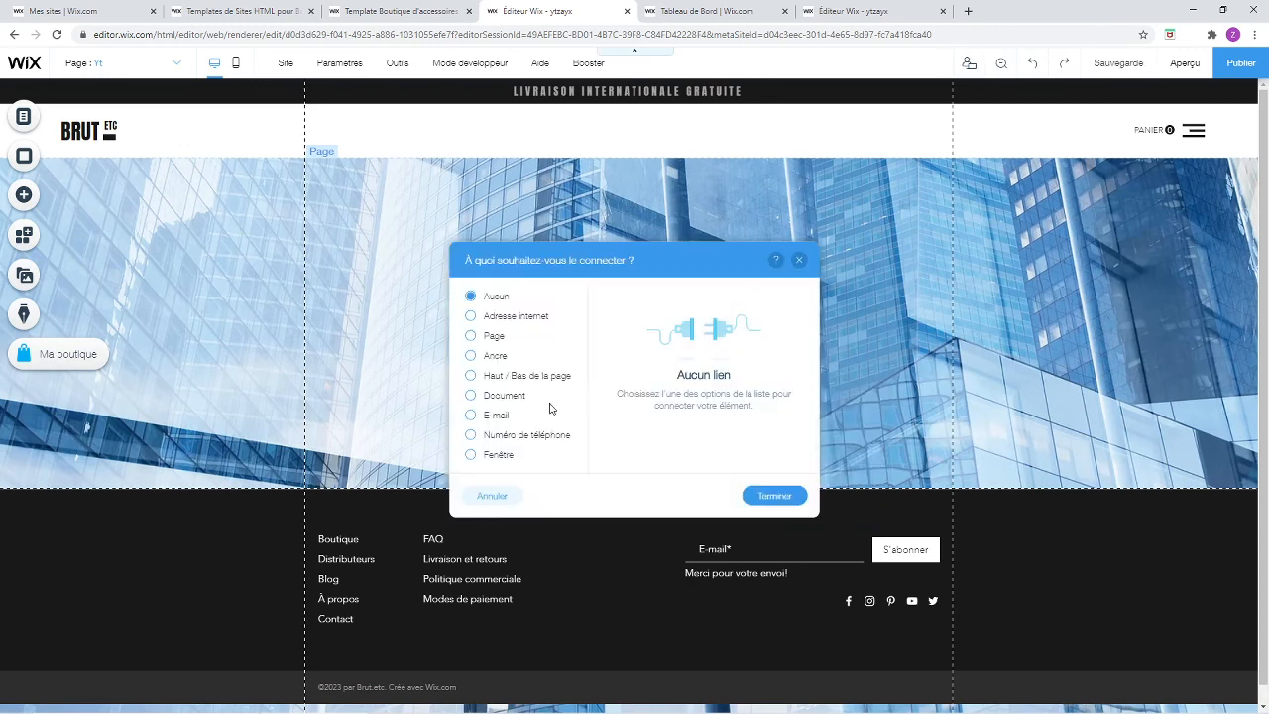
pyautogui.click(506, 340)
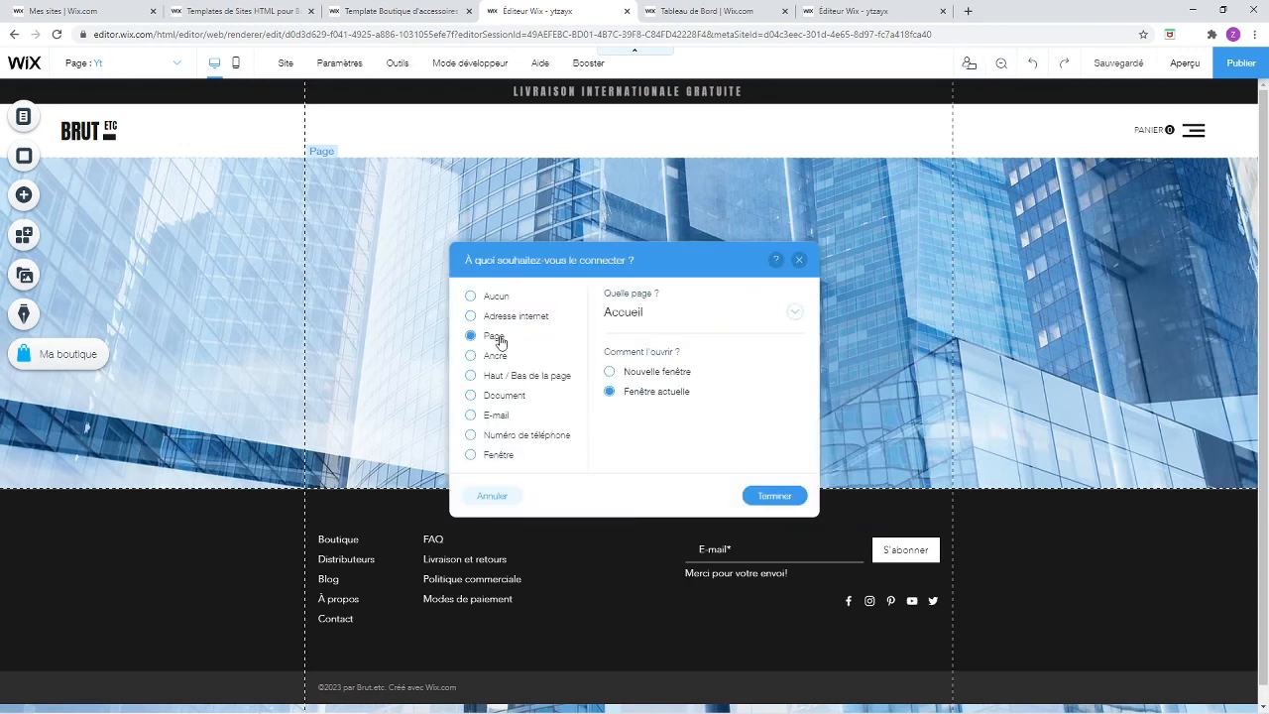
pyautogui.click(669, 313)
pyautogui.scroll(-3, 679, 425)
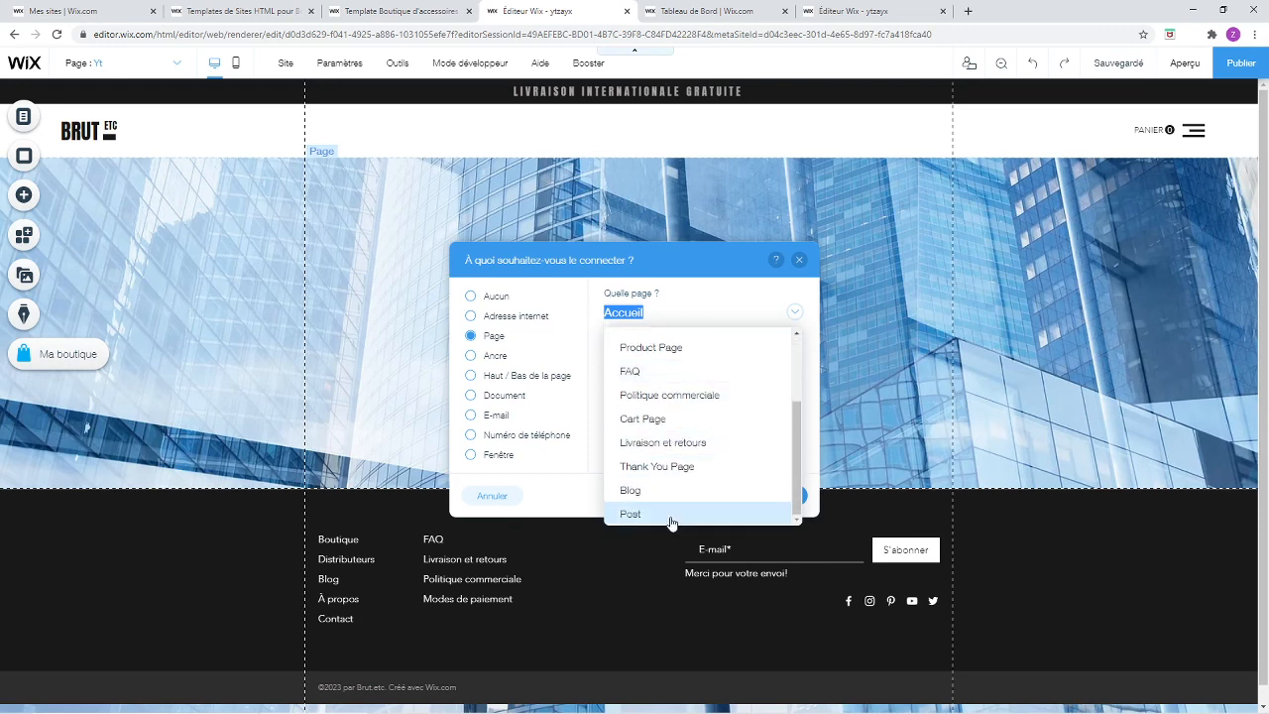
pyautogui.scroll(2, 657, 418)
pyautogui.scroll(2, 656, 420)
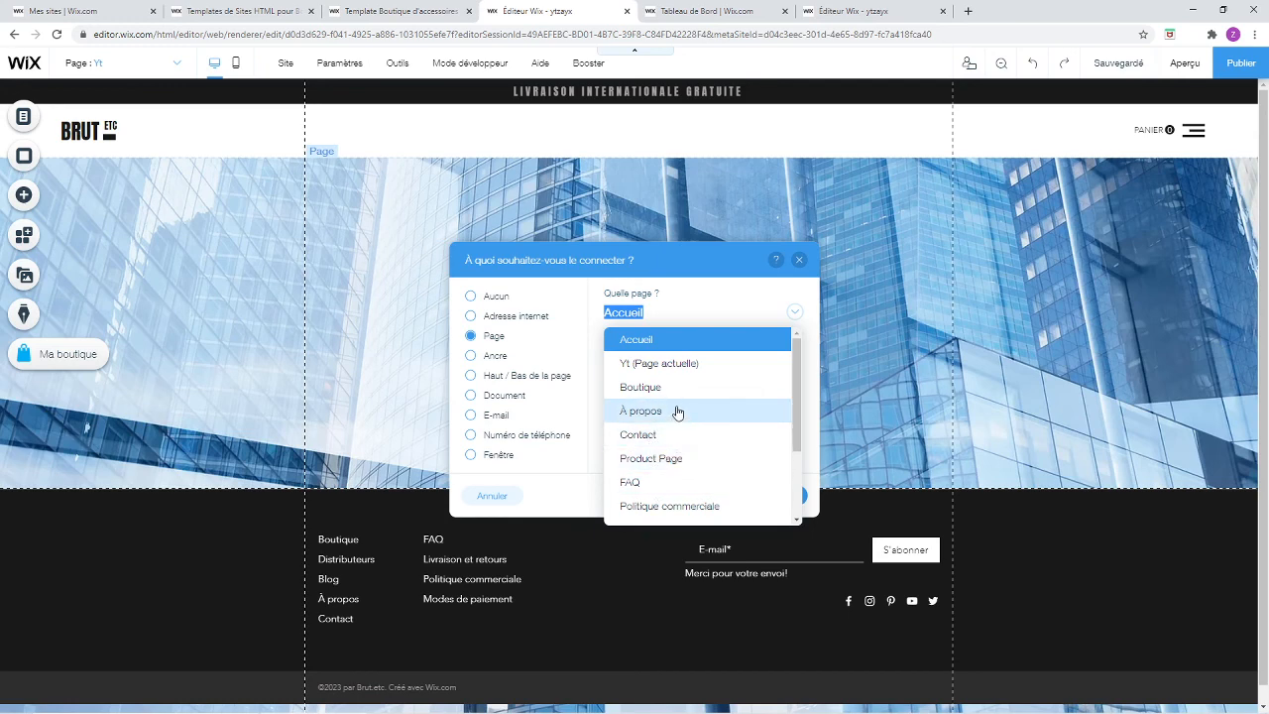
pyautogui.scroll(-3, 674, 388)
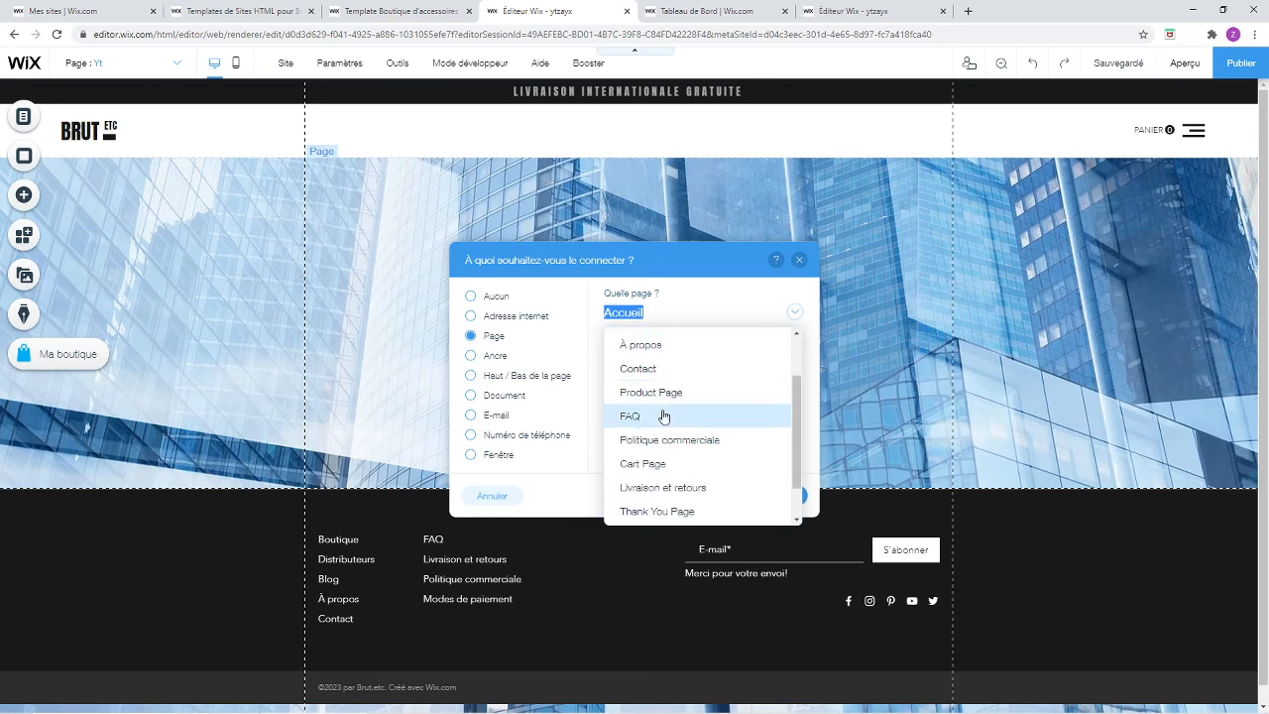
pyautogui.scroll(-2, 662, 417)
pyautogui.scroll(4, 659, 449)
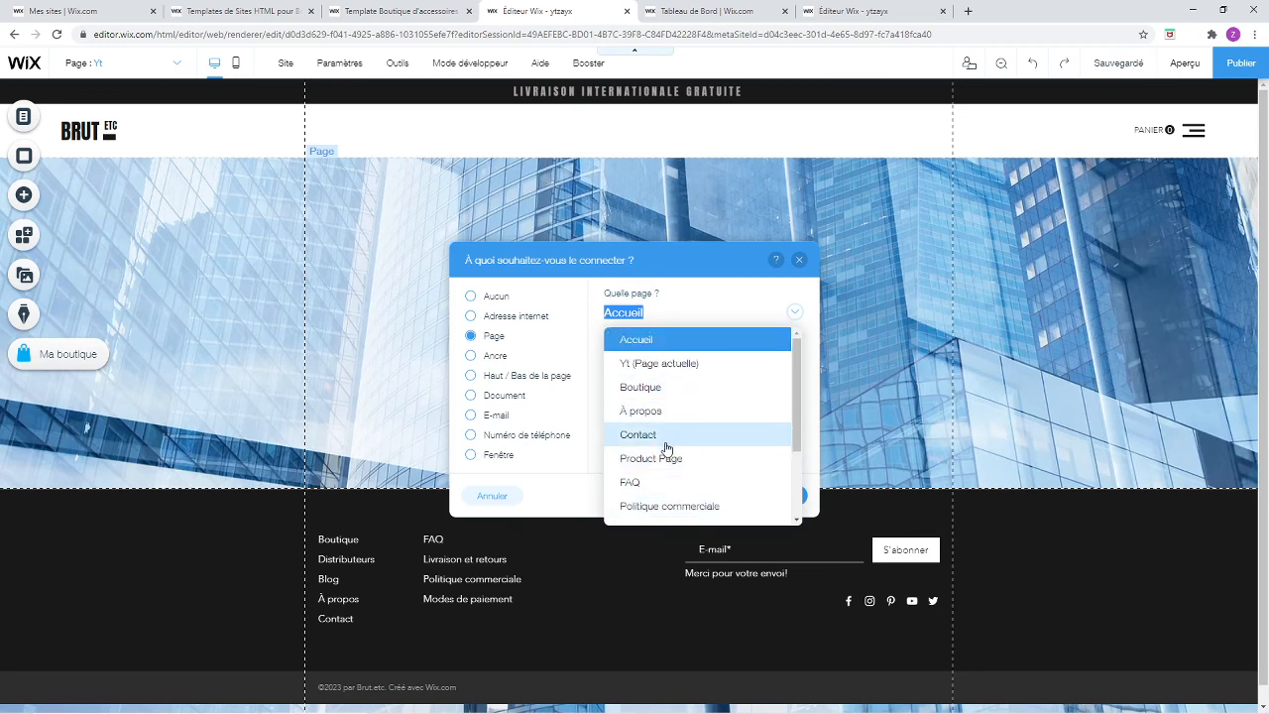
pyautogui.click(670, 436)
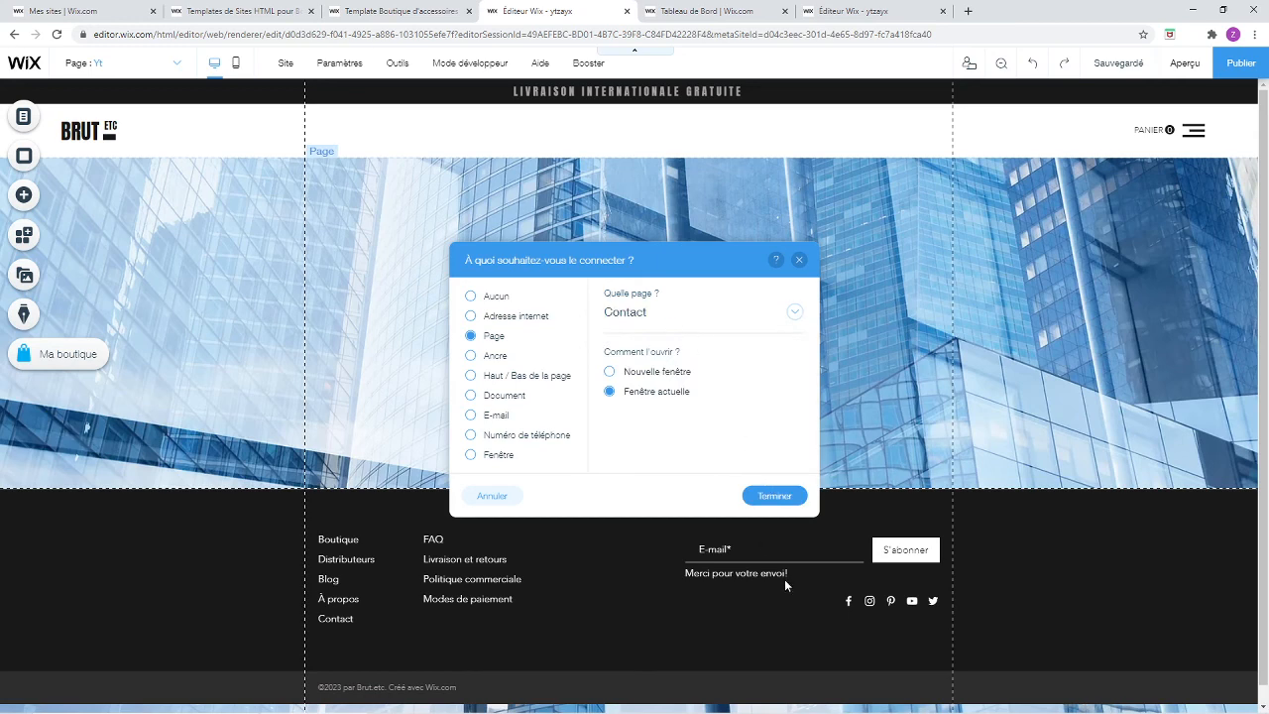
pyautogui.click(773, 496)
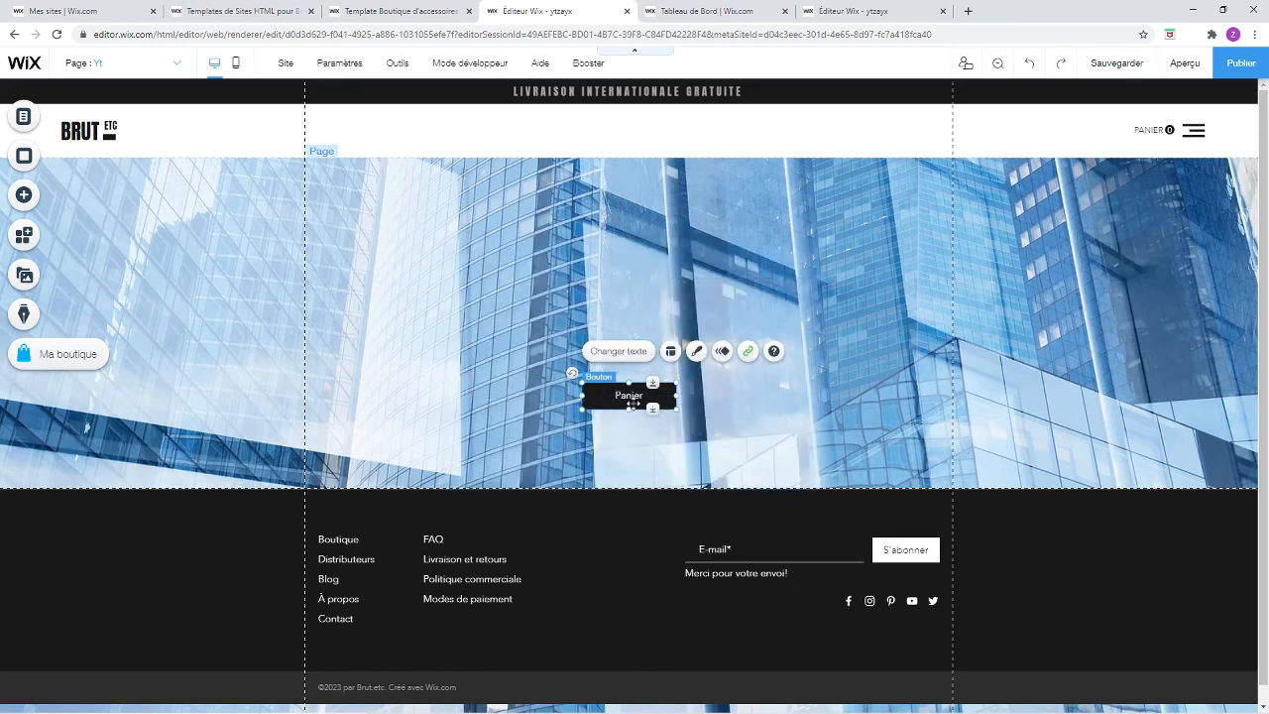
# Replace the linked button's text with "Contact"
pyautogui.click(629, 353)
pyautogui.hotkey('ctrl', 'a')
pyautogui.press('BackSpace')
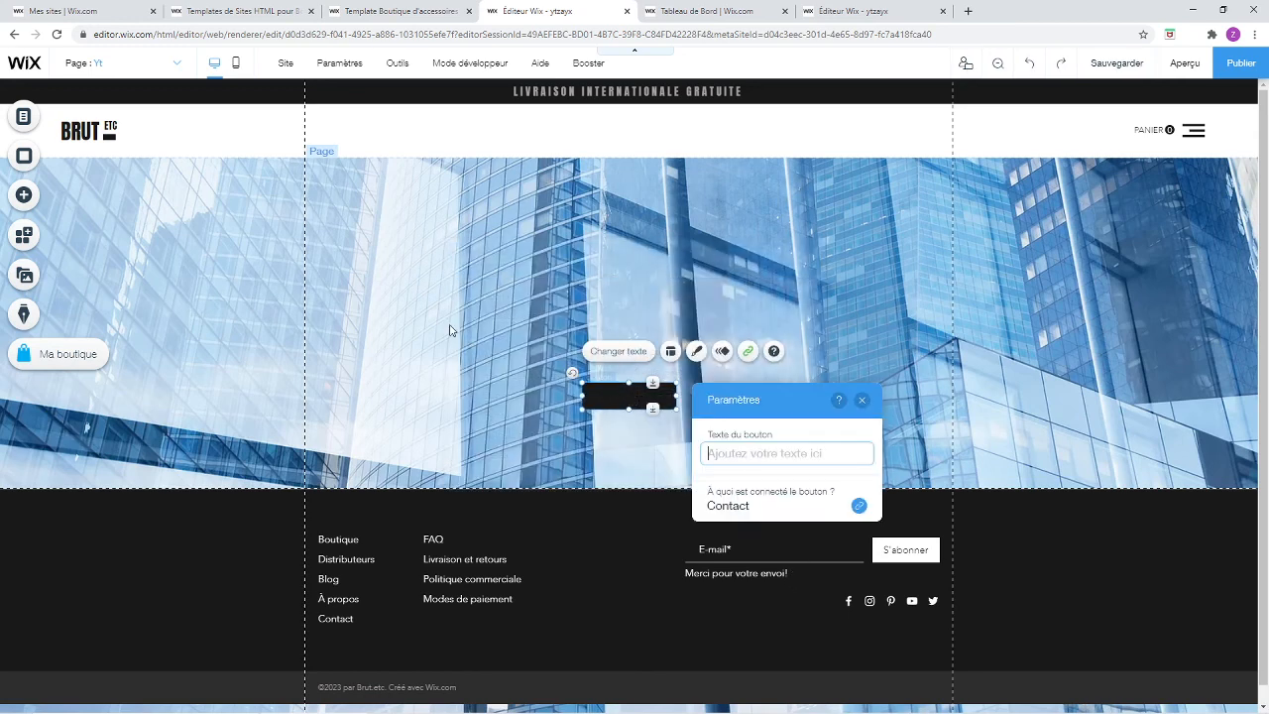
pyautogui.write('Conatact')
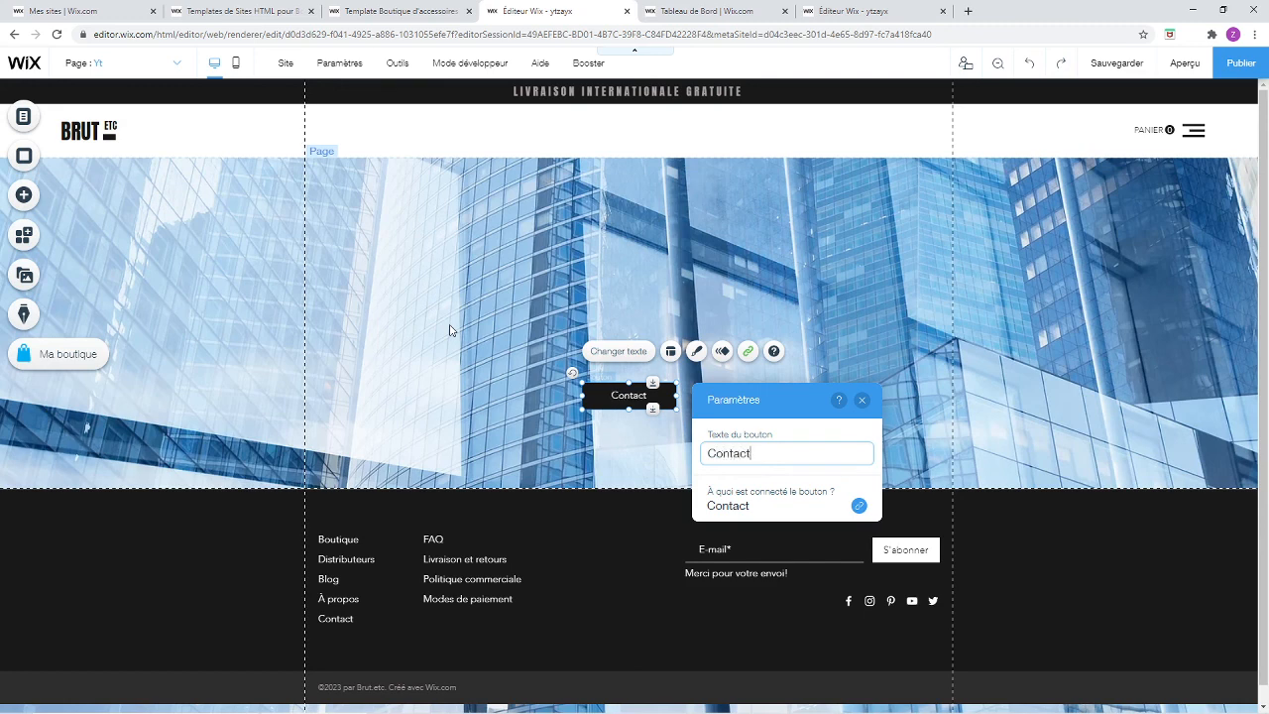
pyautogui.click(913, 343)
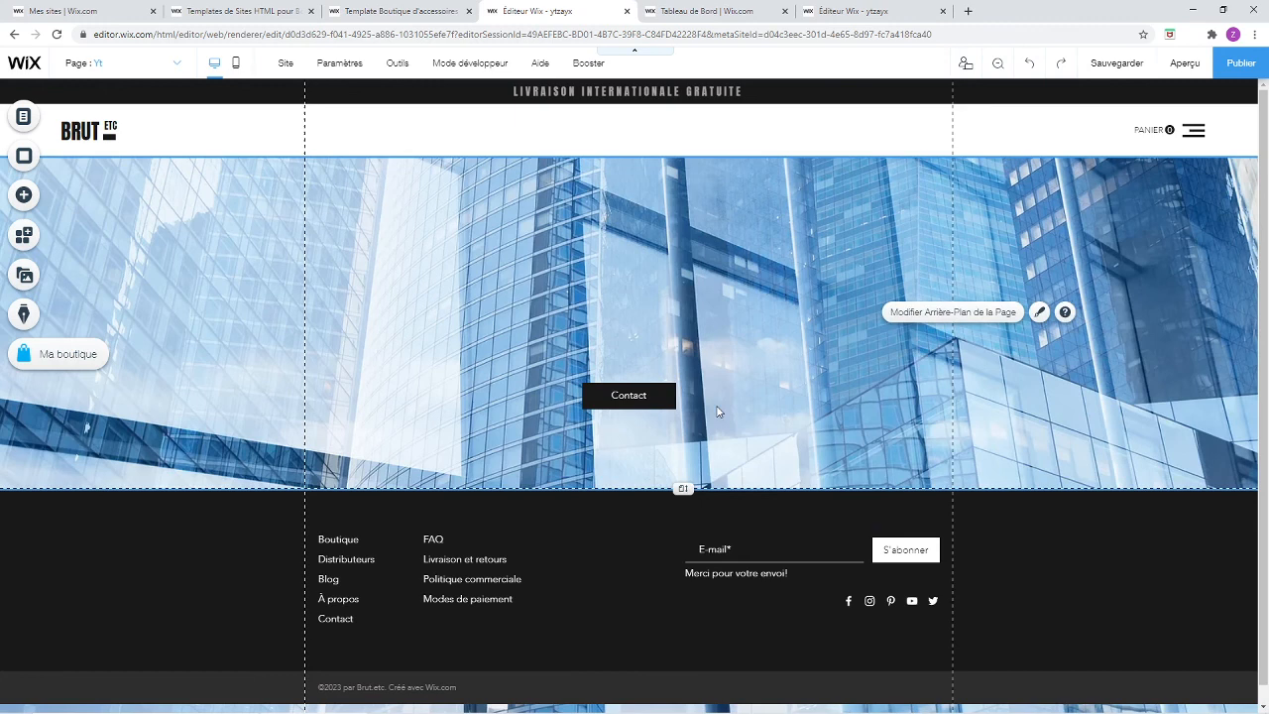
# Preview the site and test the Contact button on the Yt page
pyautogui.click(629, 392)
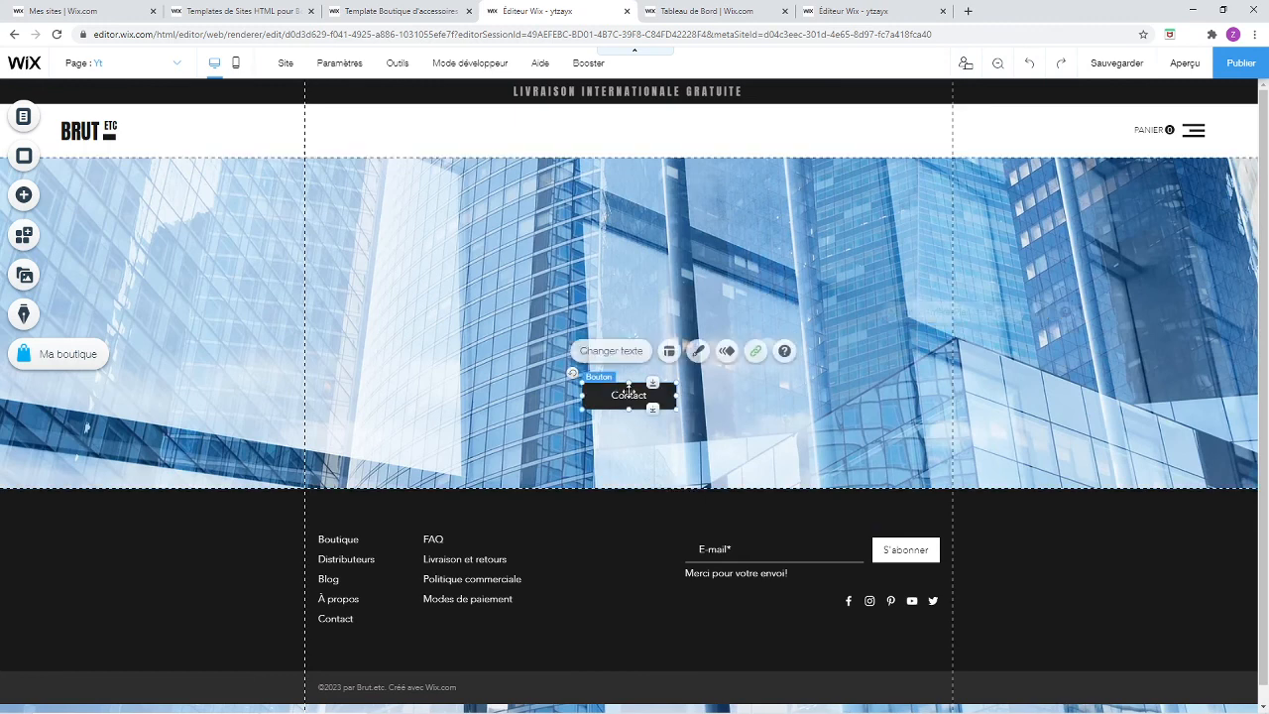
pyautogui.click(1181, 66)
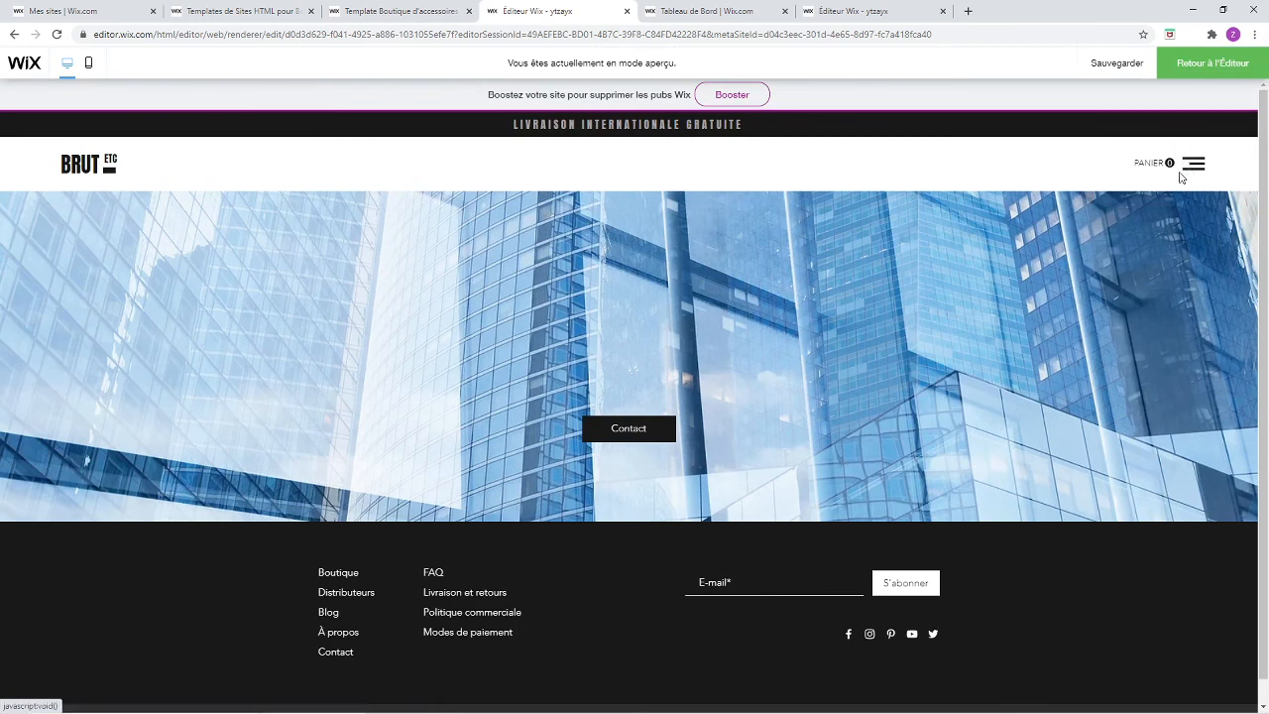
pyautogui.click(635, 431)
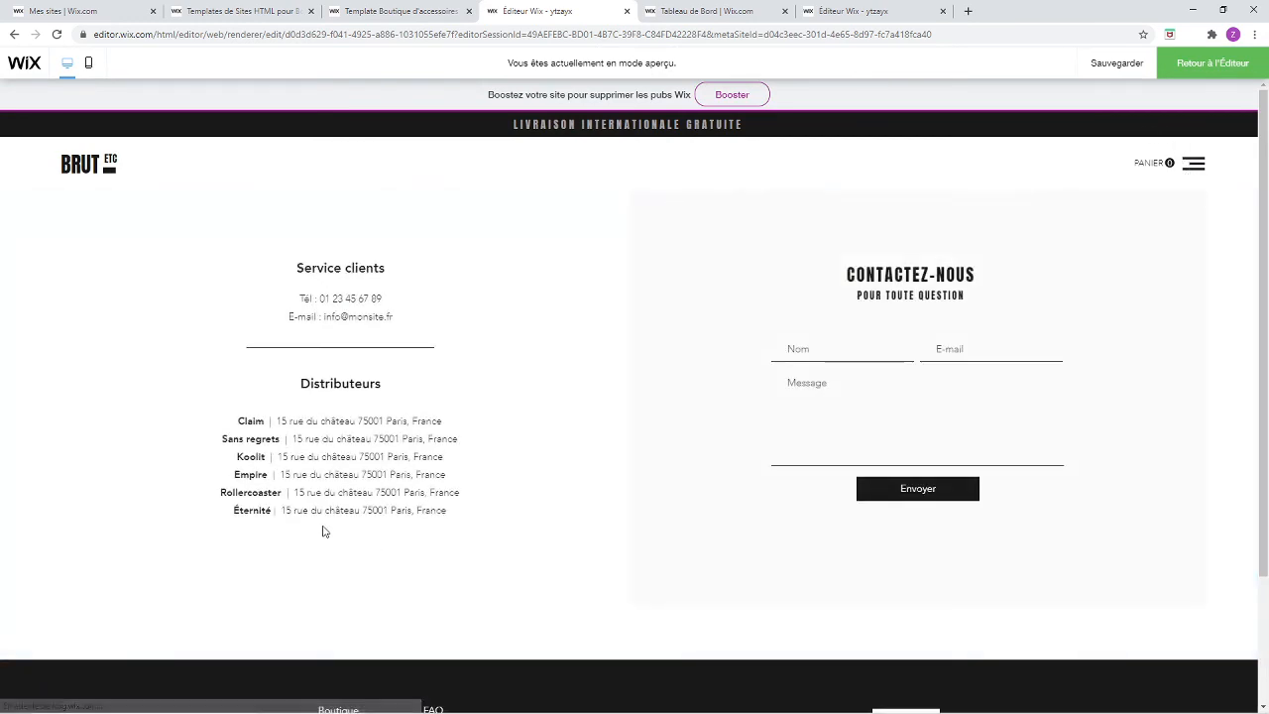
# Fill in the preview's contact form with the saved name and e-mail and a random test message
pyautogui.click(836, 347)
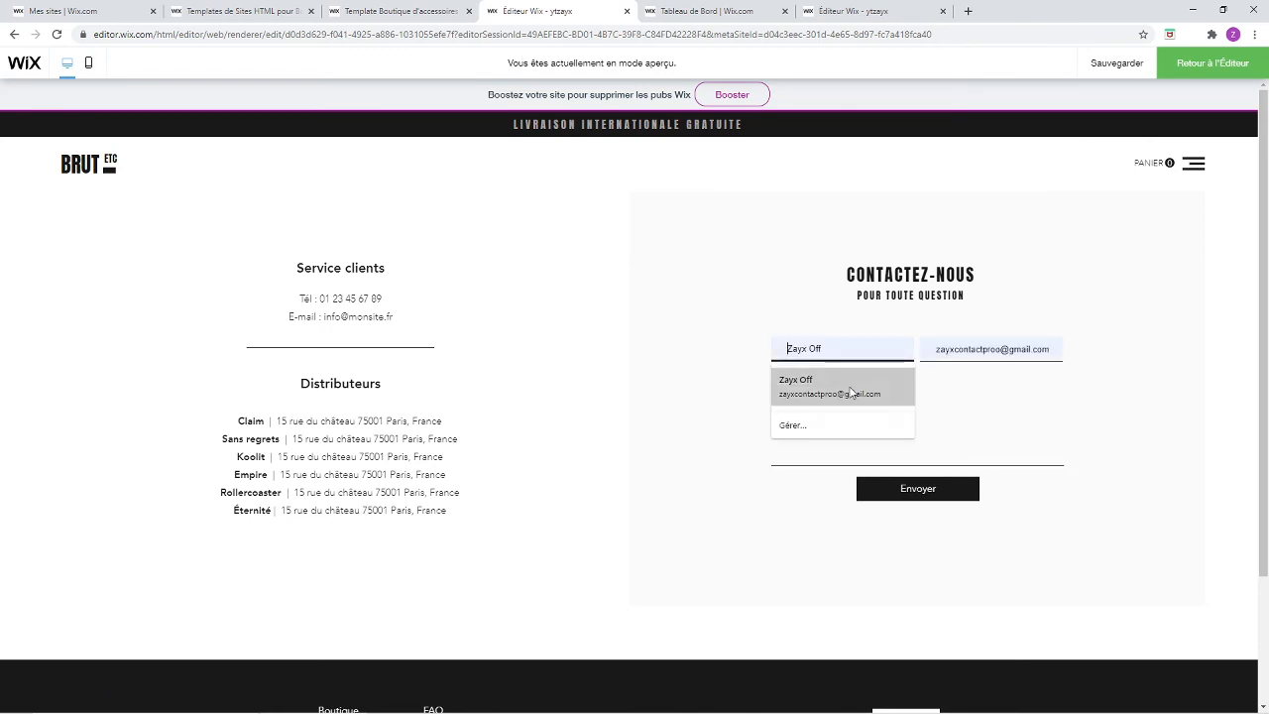
pyautogui.click(845, 390)
pyautogui.click(942, 349)
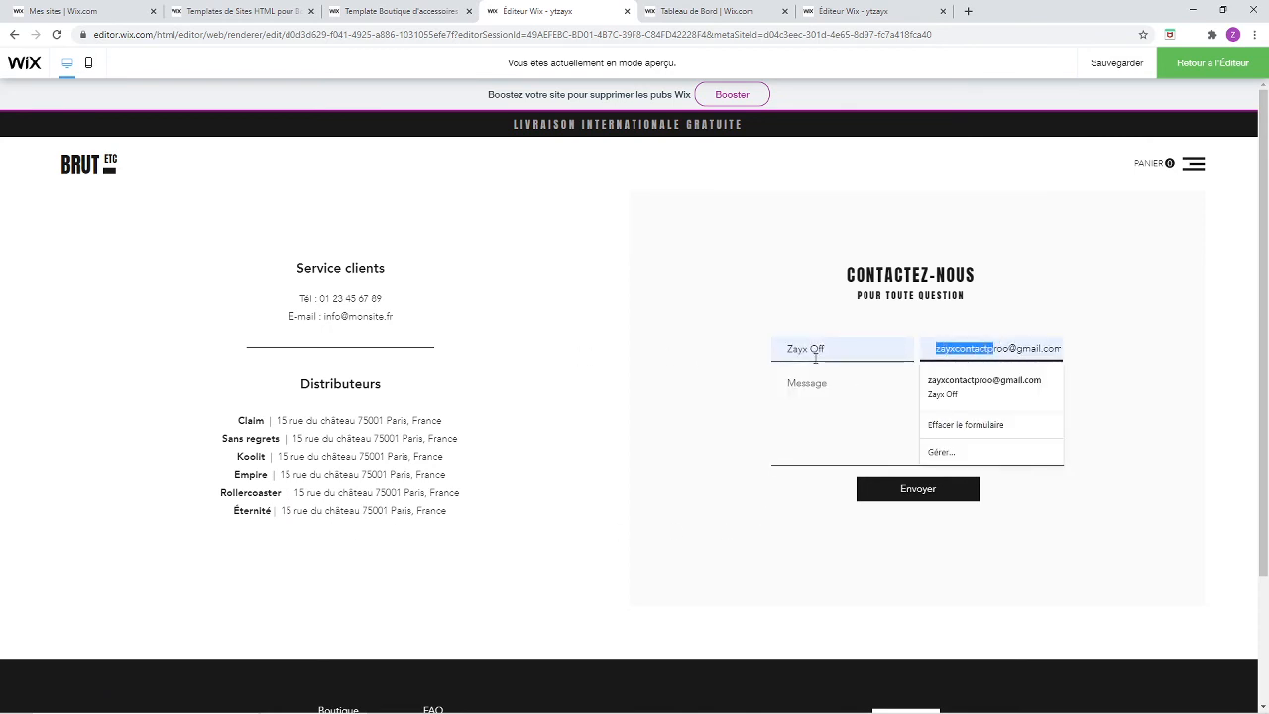
pyautogui.click(817, 436)
pyautogui.write('cdzdqs')
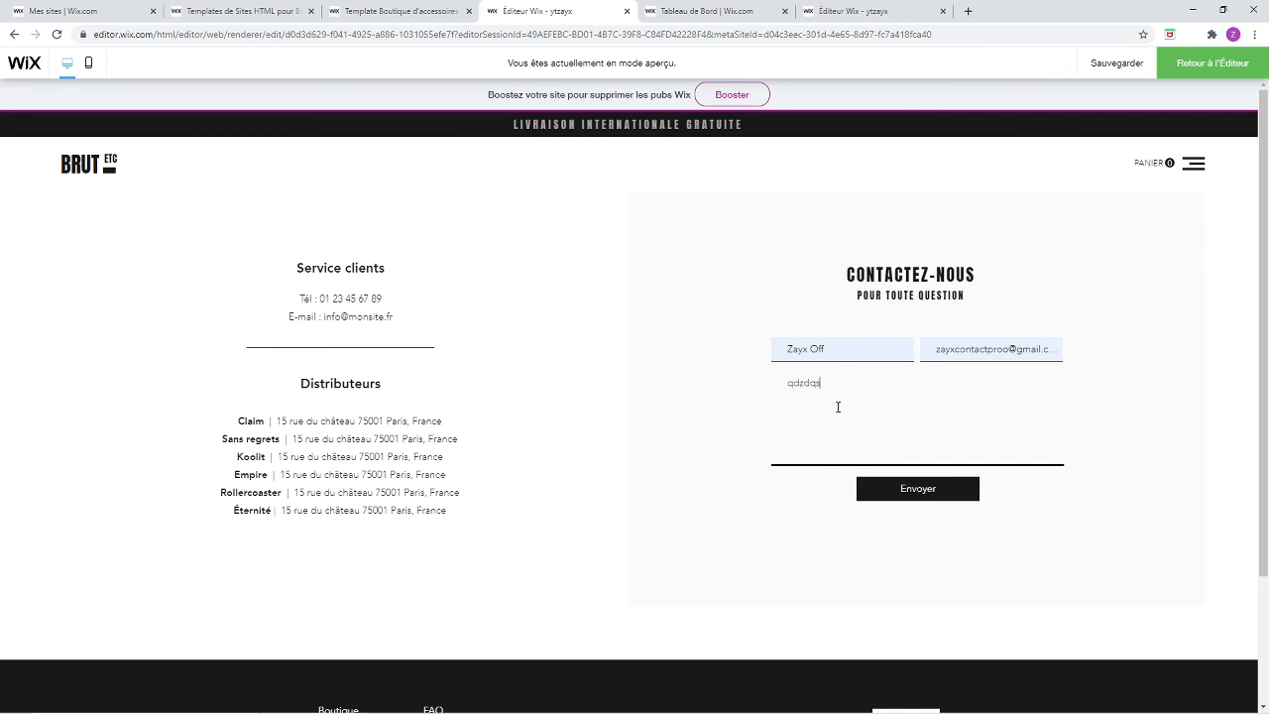
pyautogui.write('dzaqzsd')
pyautogui.moveTo(960, 349); pyautogui.dragTo(457, 304)
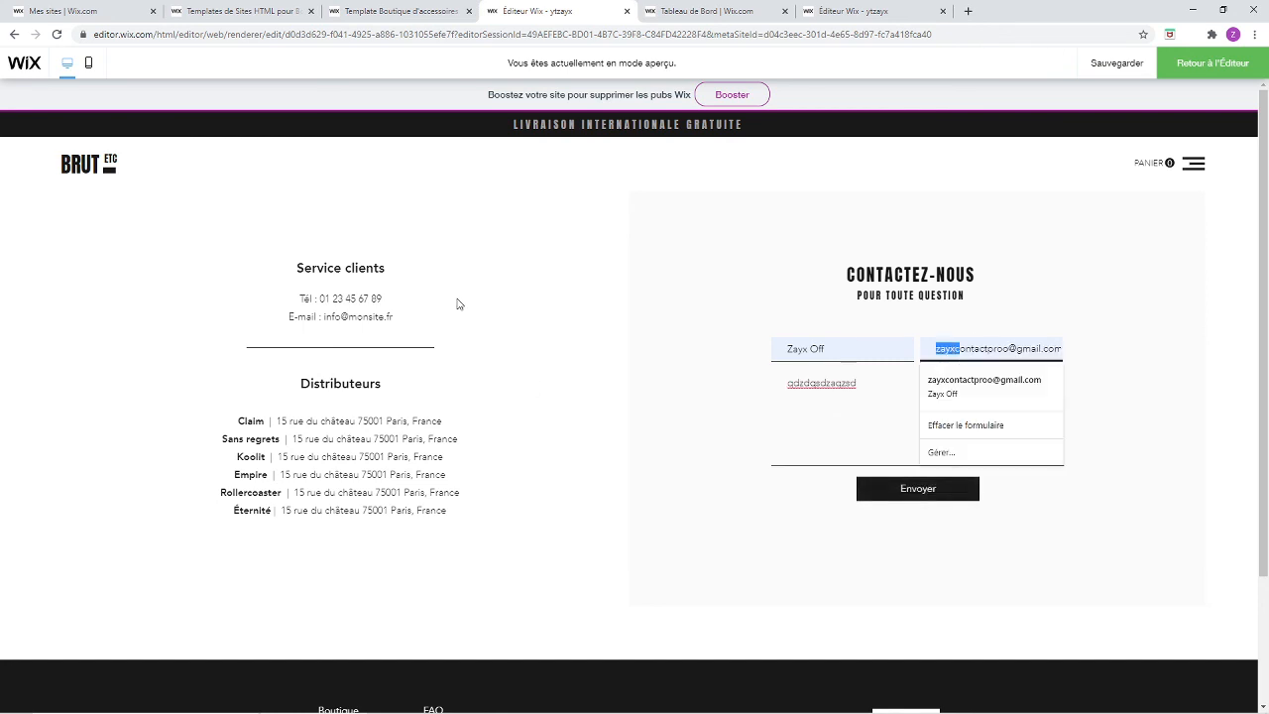
# Go to the Boutique page through the previewed site's menu and open the product page of the teal cap
pyautogui.click(1186, 175)
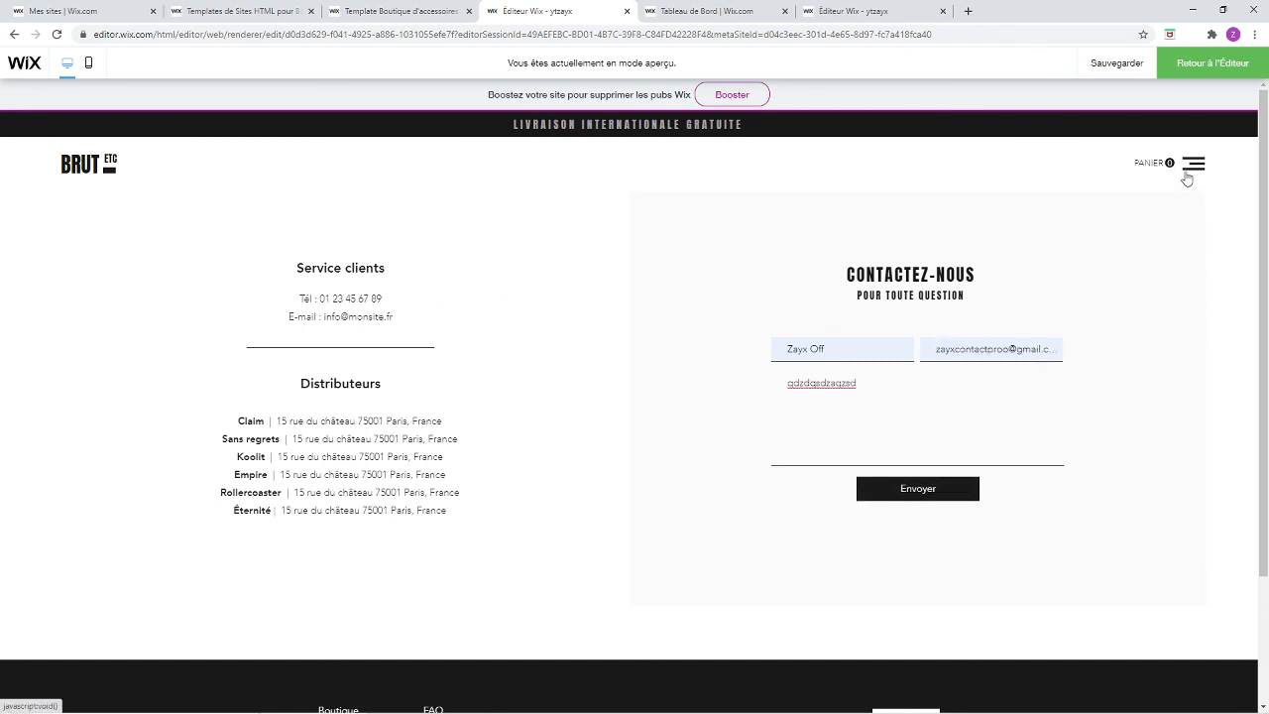
pyautogui.click(1204, 176)
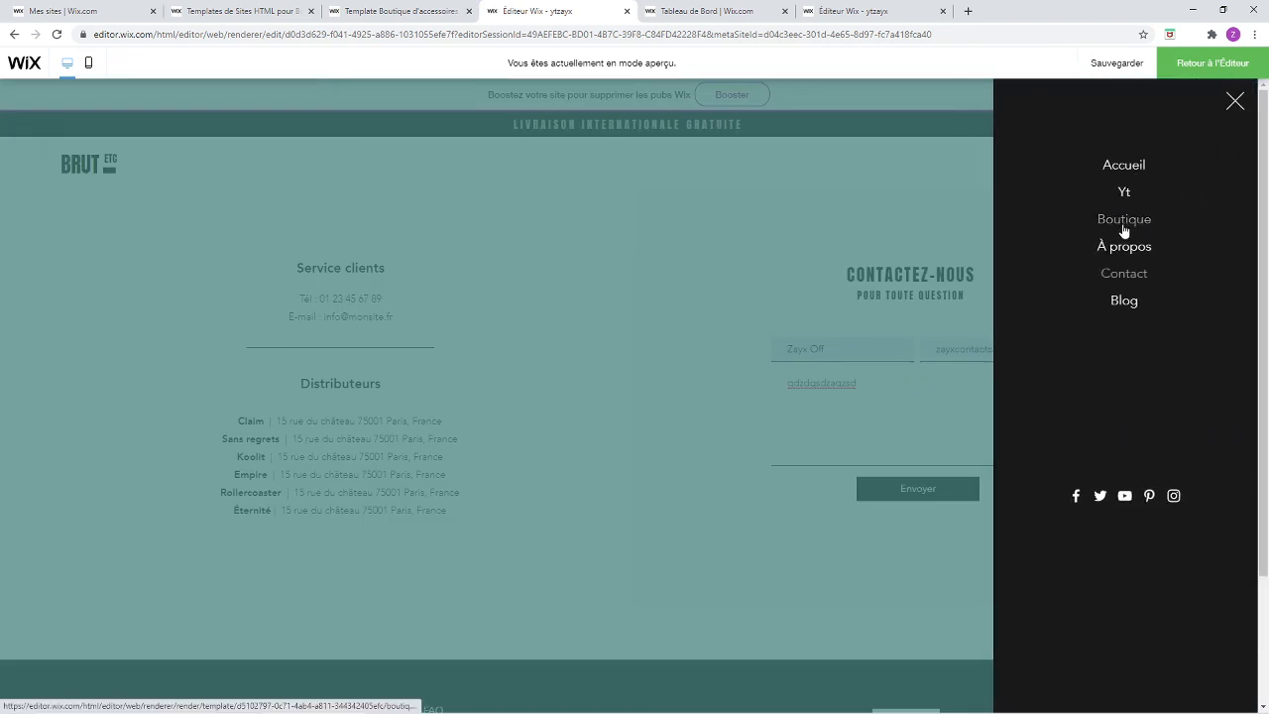
pyautogui.click(1107, 221)
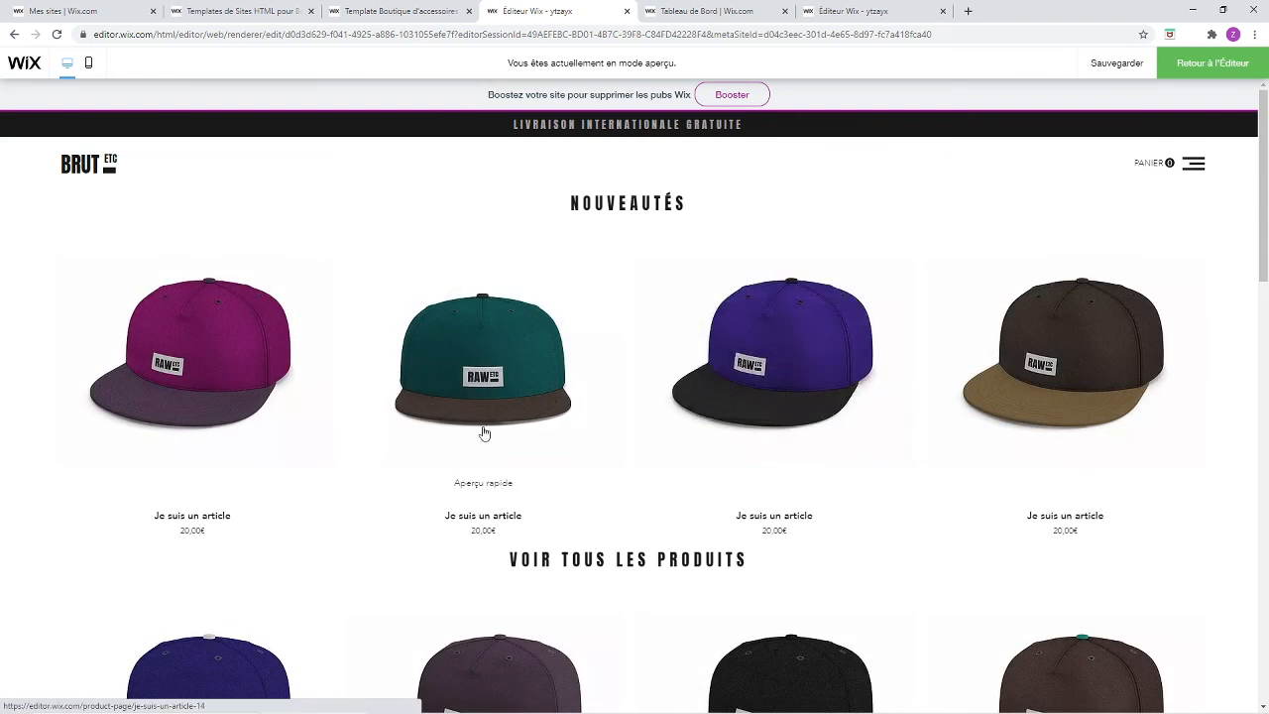
pyautogui.click(519, 325)
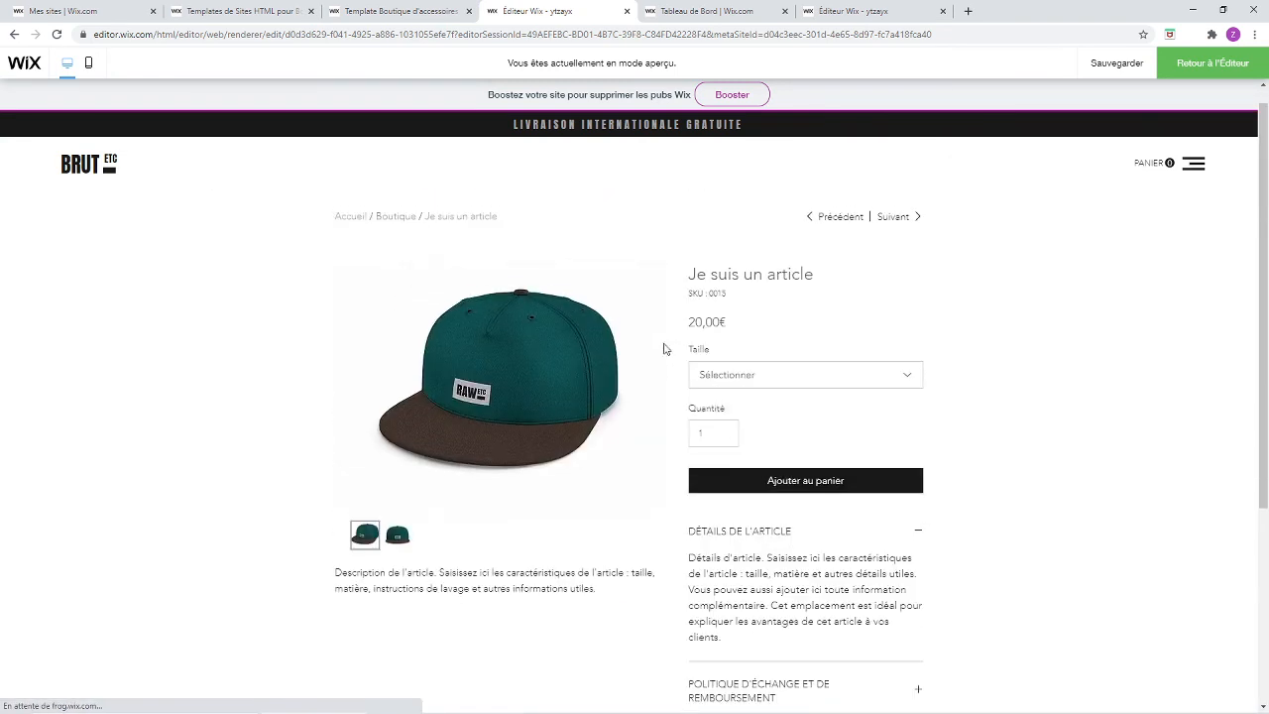
# Select size L for the teal cap and add it to the cart
pyautogui.click(759, 397)
pyautogui.click(750, 431)
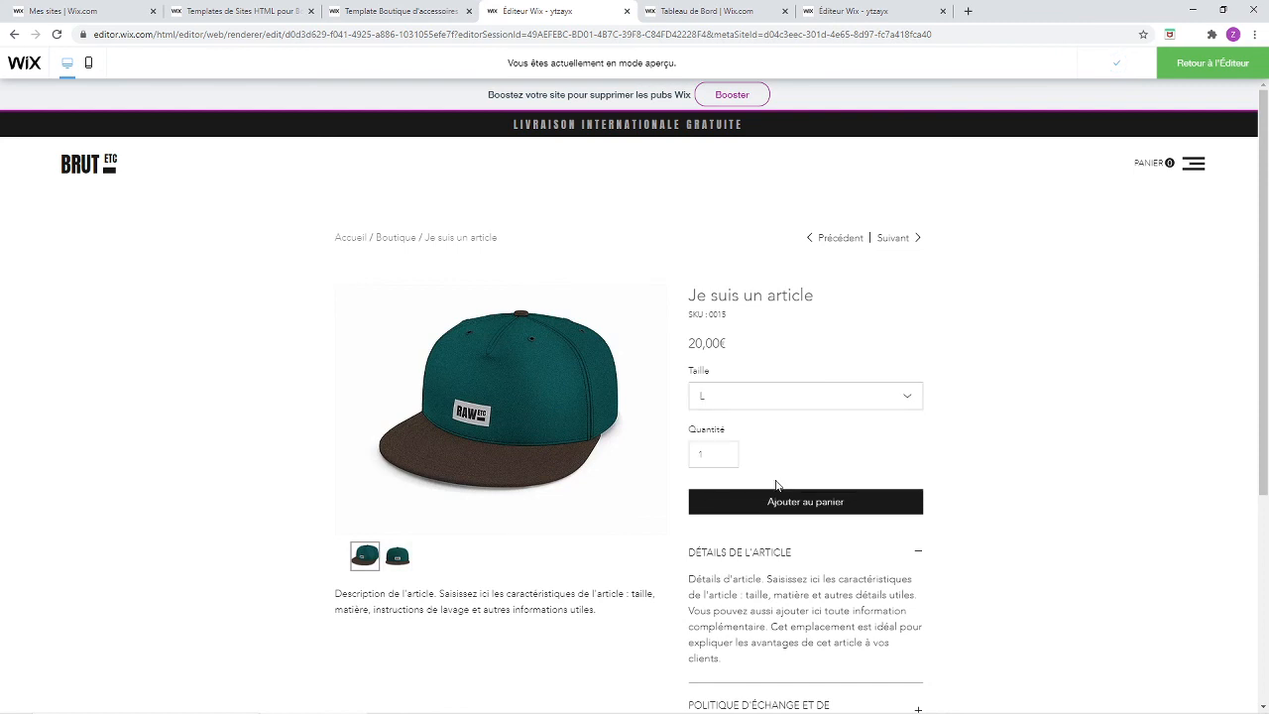
pyautogui.click(776, 496)
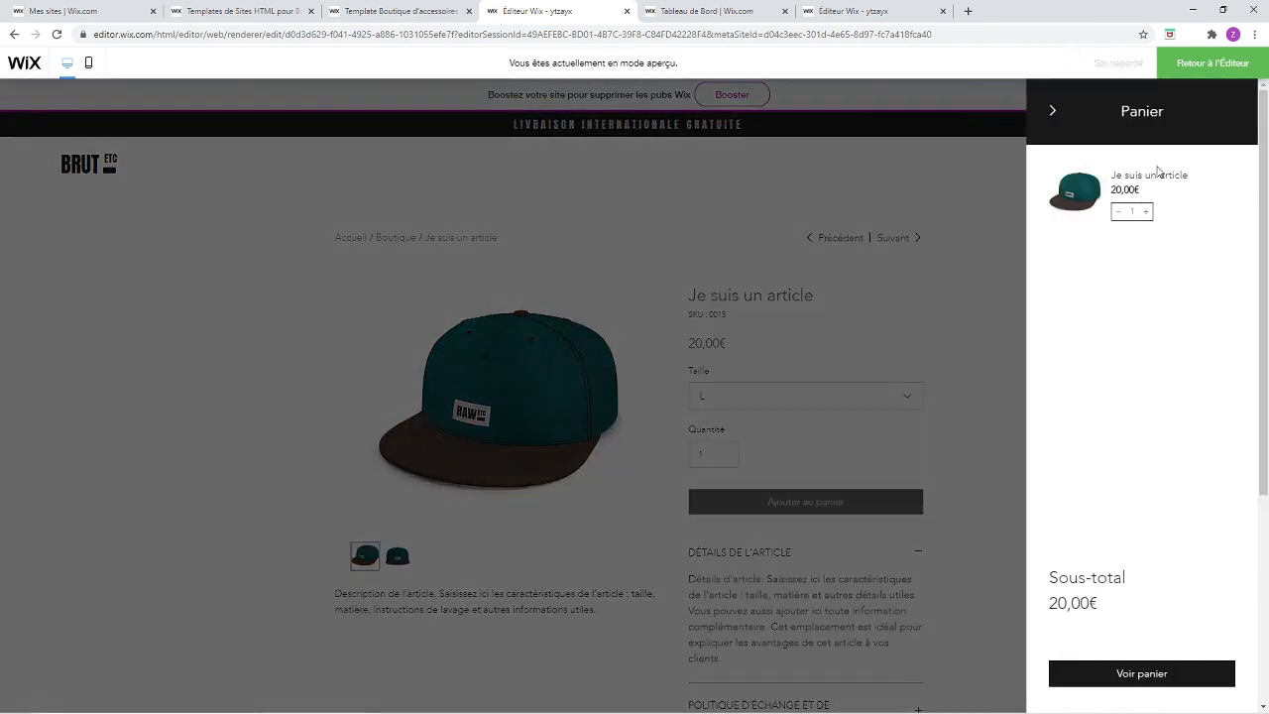
# Proceed to payment from the full cart page and decline the offer to connect payment methods
pyautogui.click(1156, 674)
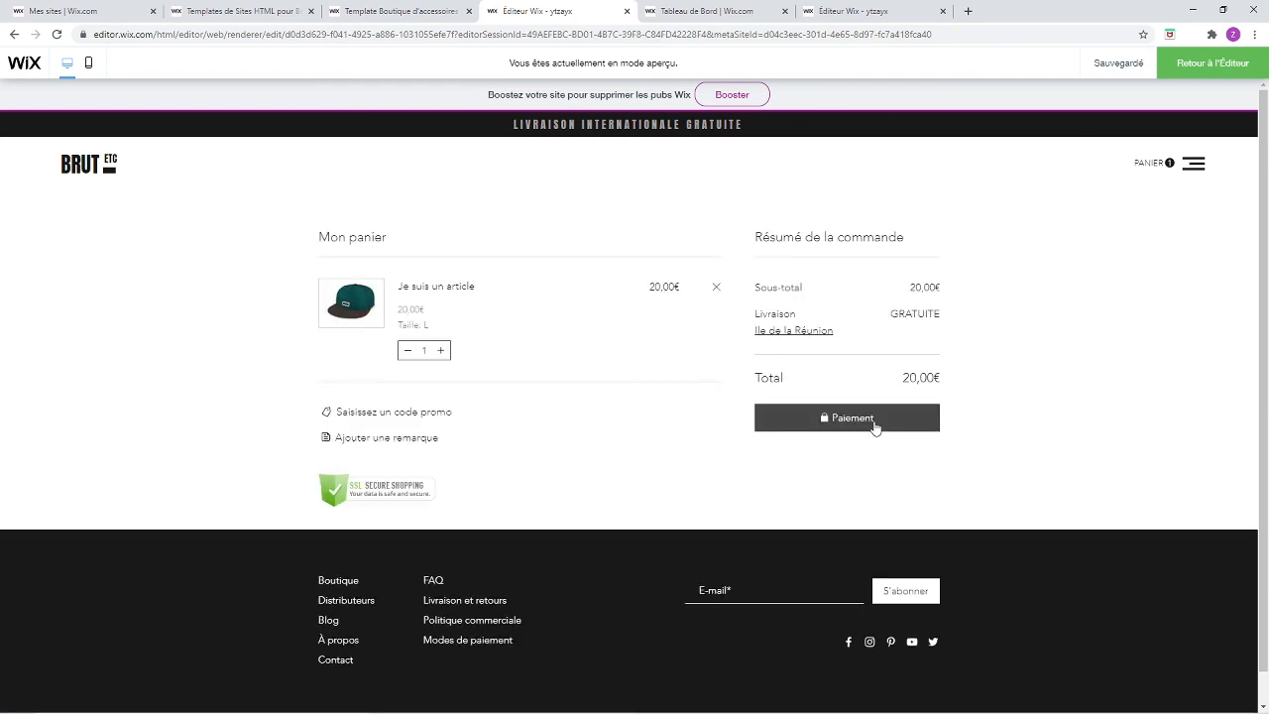
pyautogui.click(875, 421)
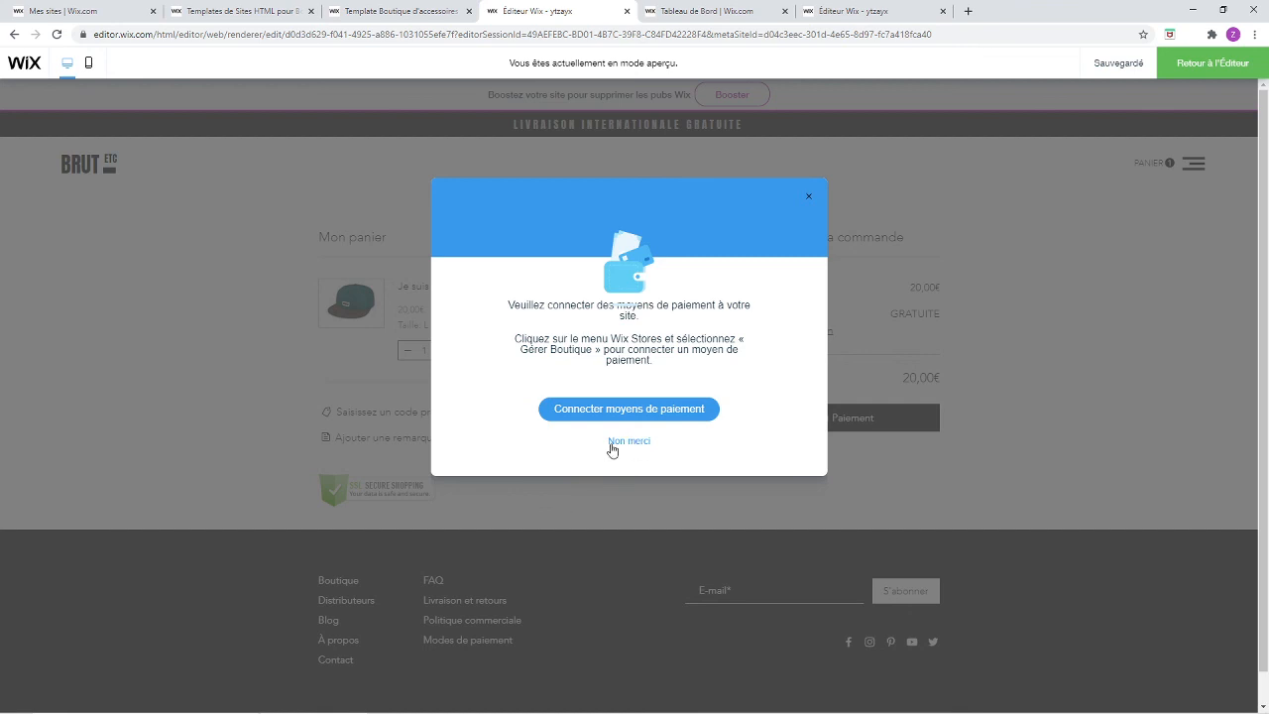
pyautogui.click(625, 443)
# Switch to the site's Wix dashboard (Tableau de Bord)
pyautogui.click(664, 6)
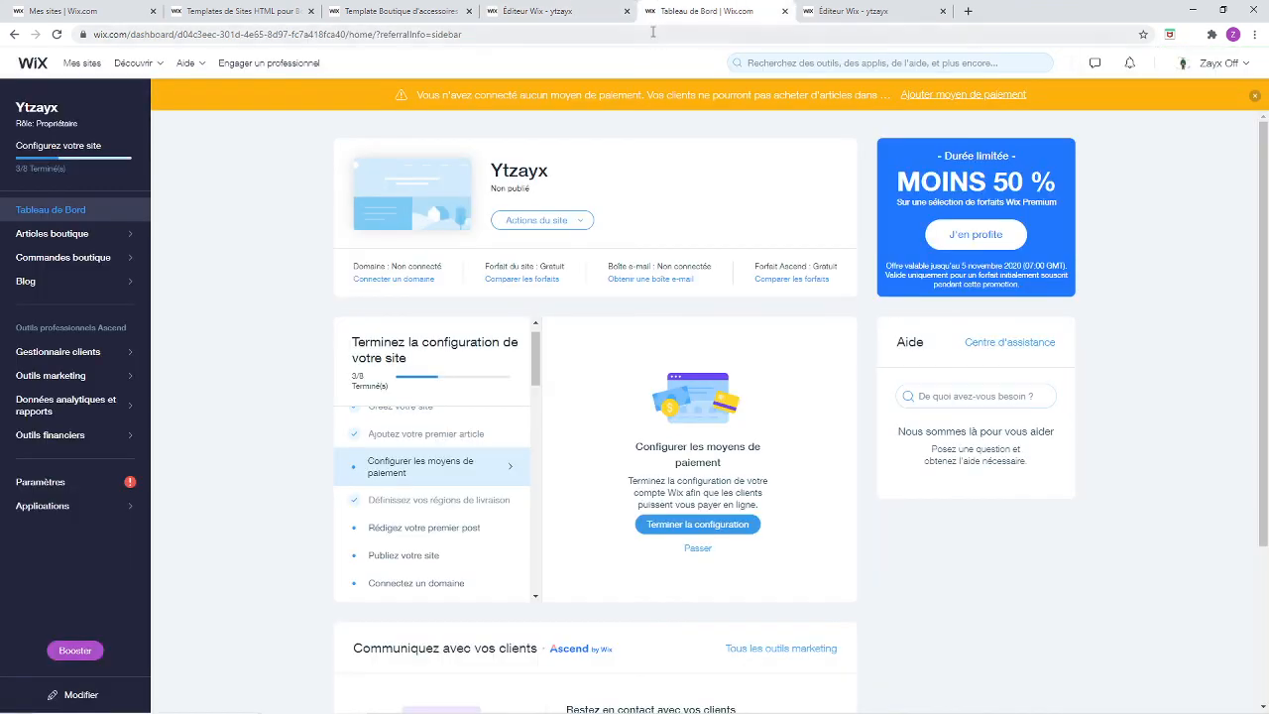